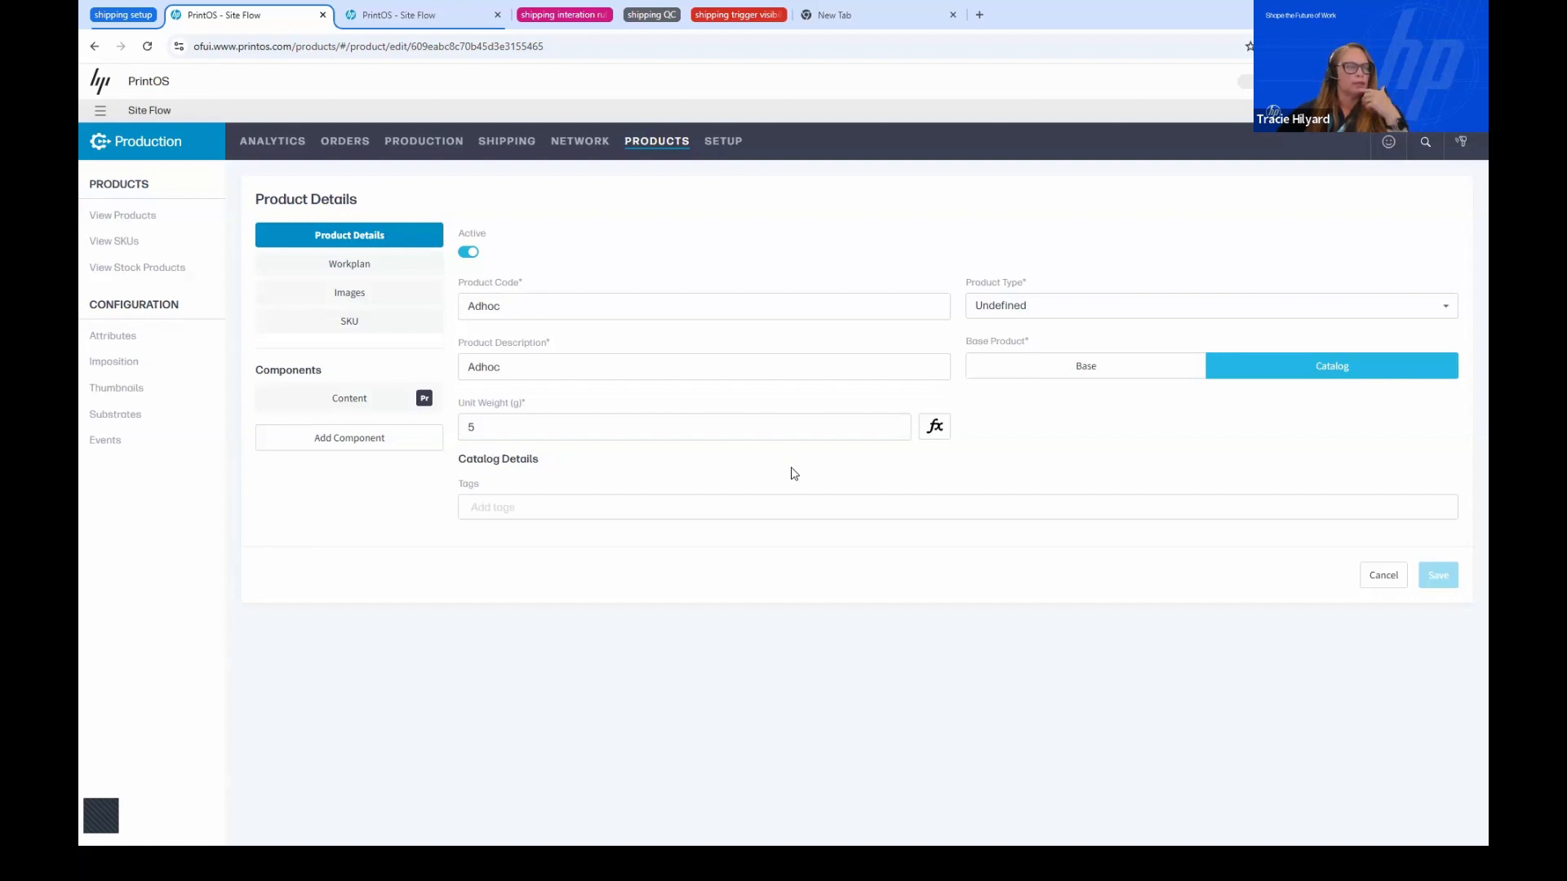
Build the Adhoc product's unit weight formula as the content's Pages attribute multiplied by 0.1
left_click(935, 427)
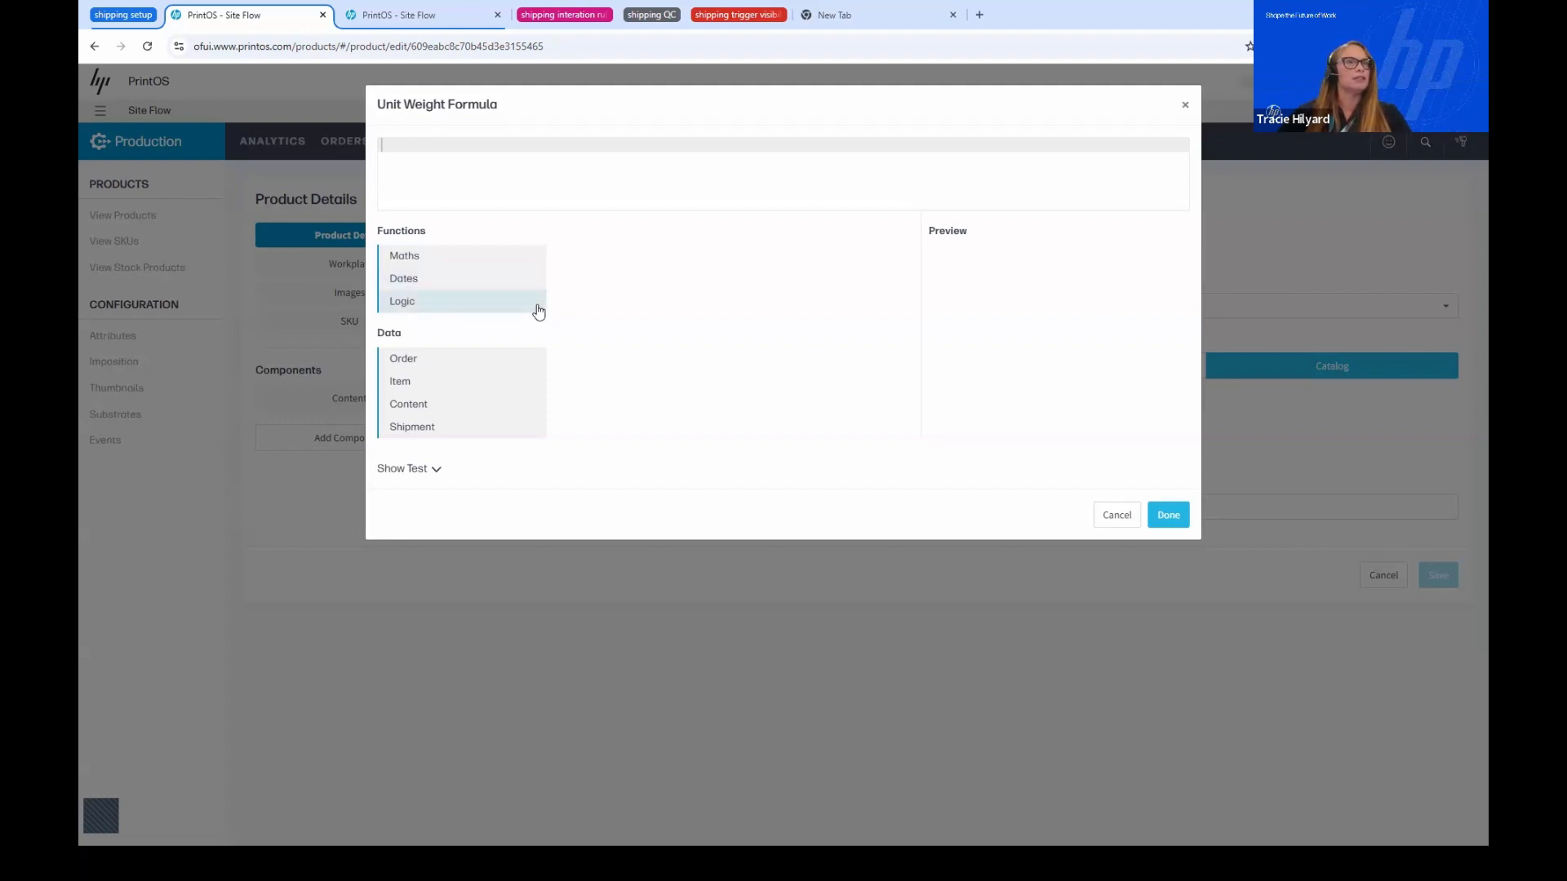
left_click(430, 260)
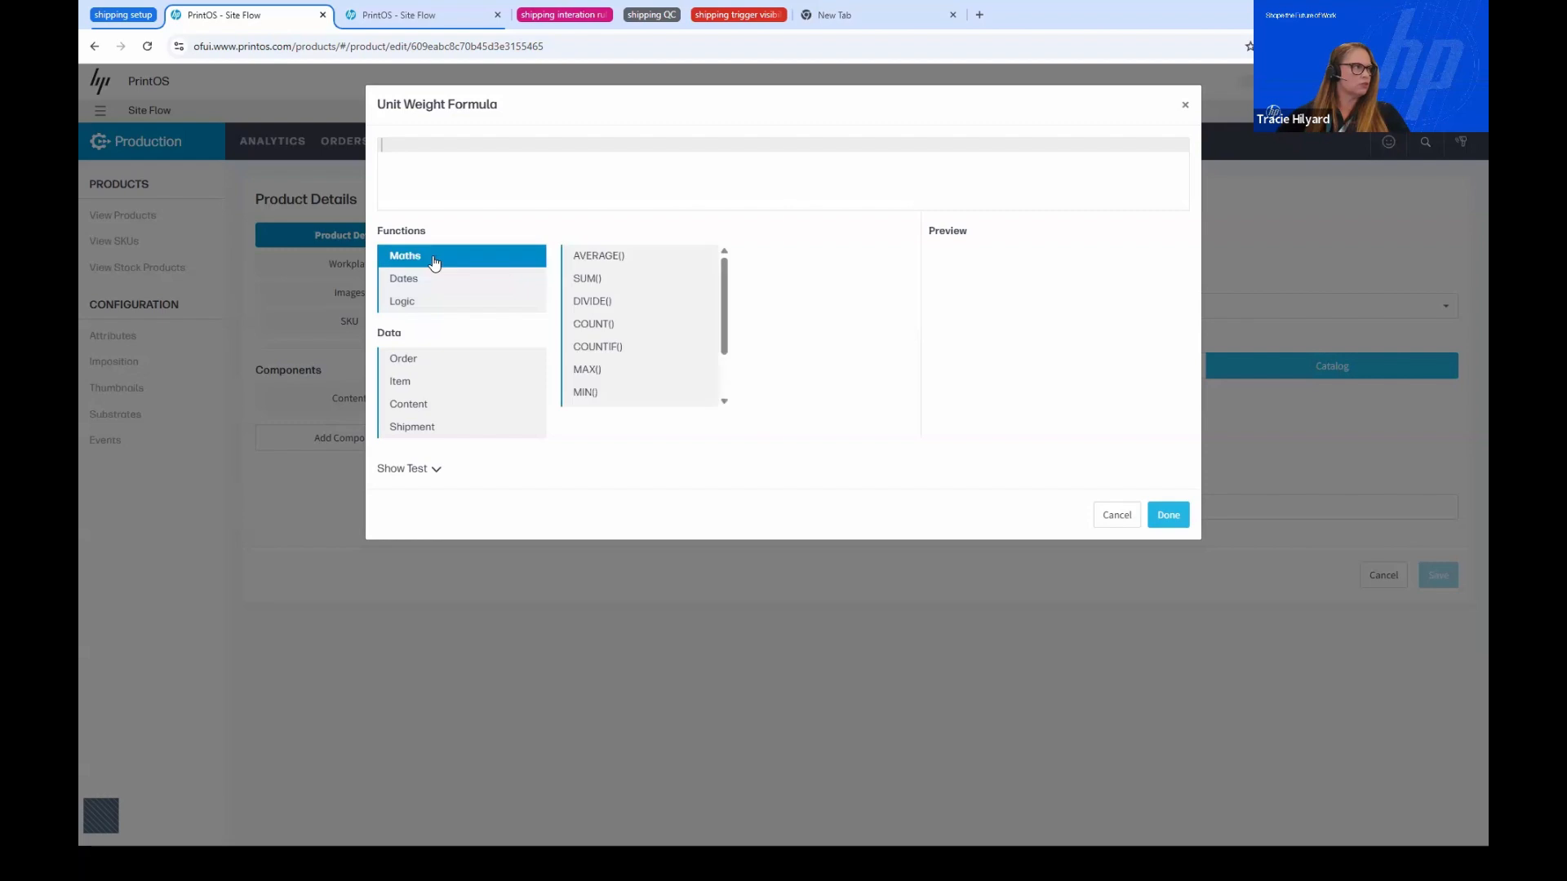
left_click(454, 287)
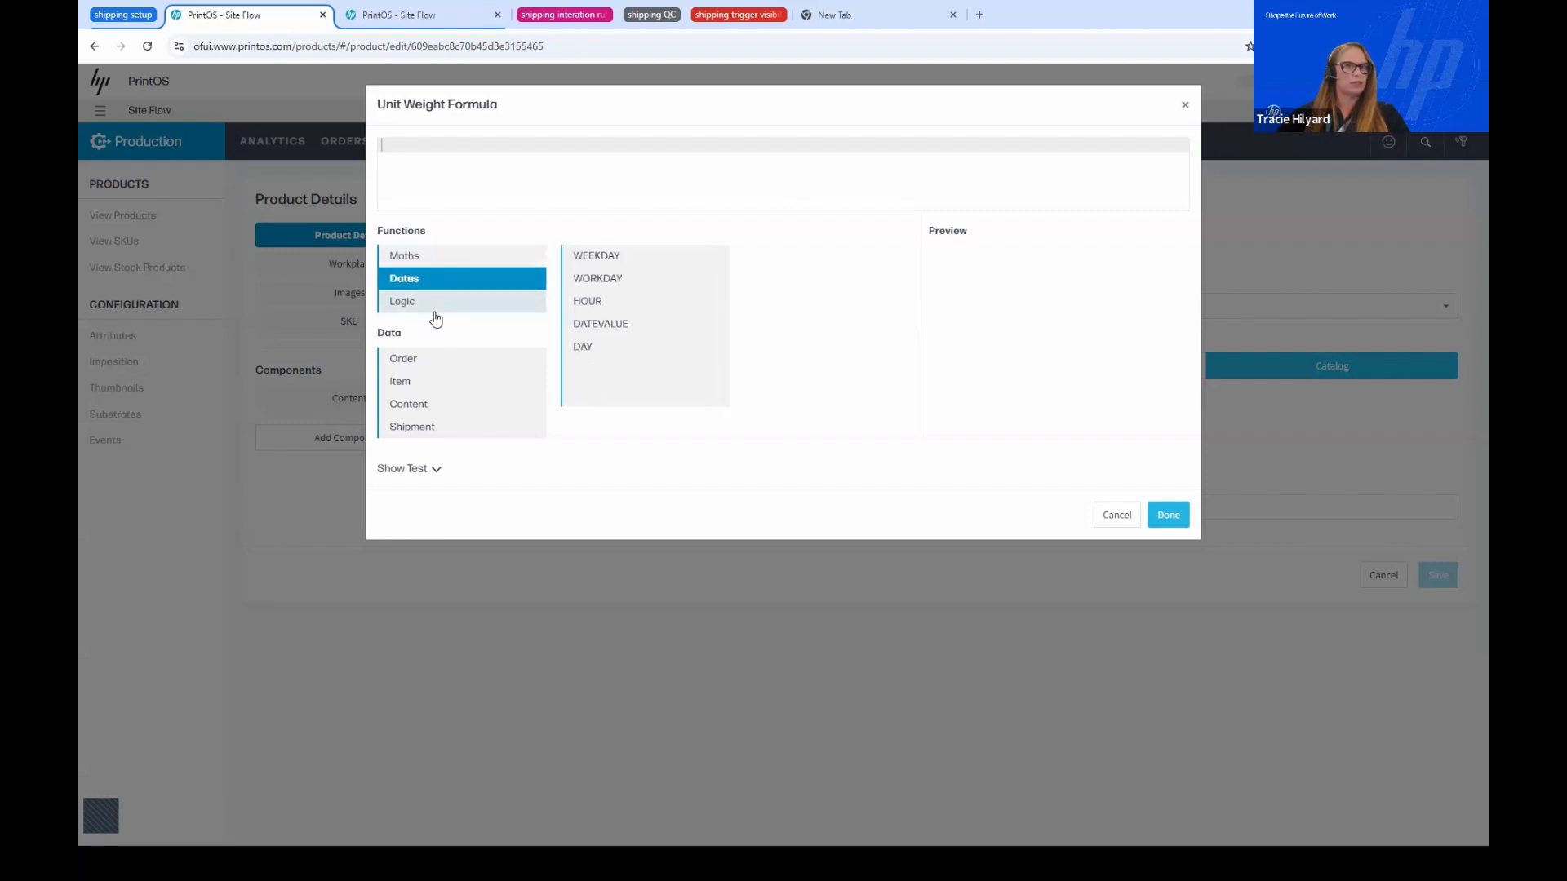
left_click(435, 303)
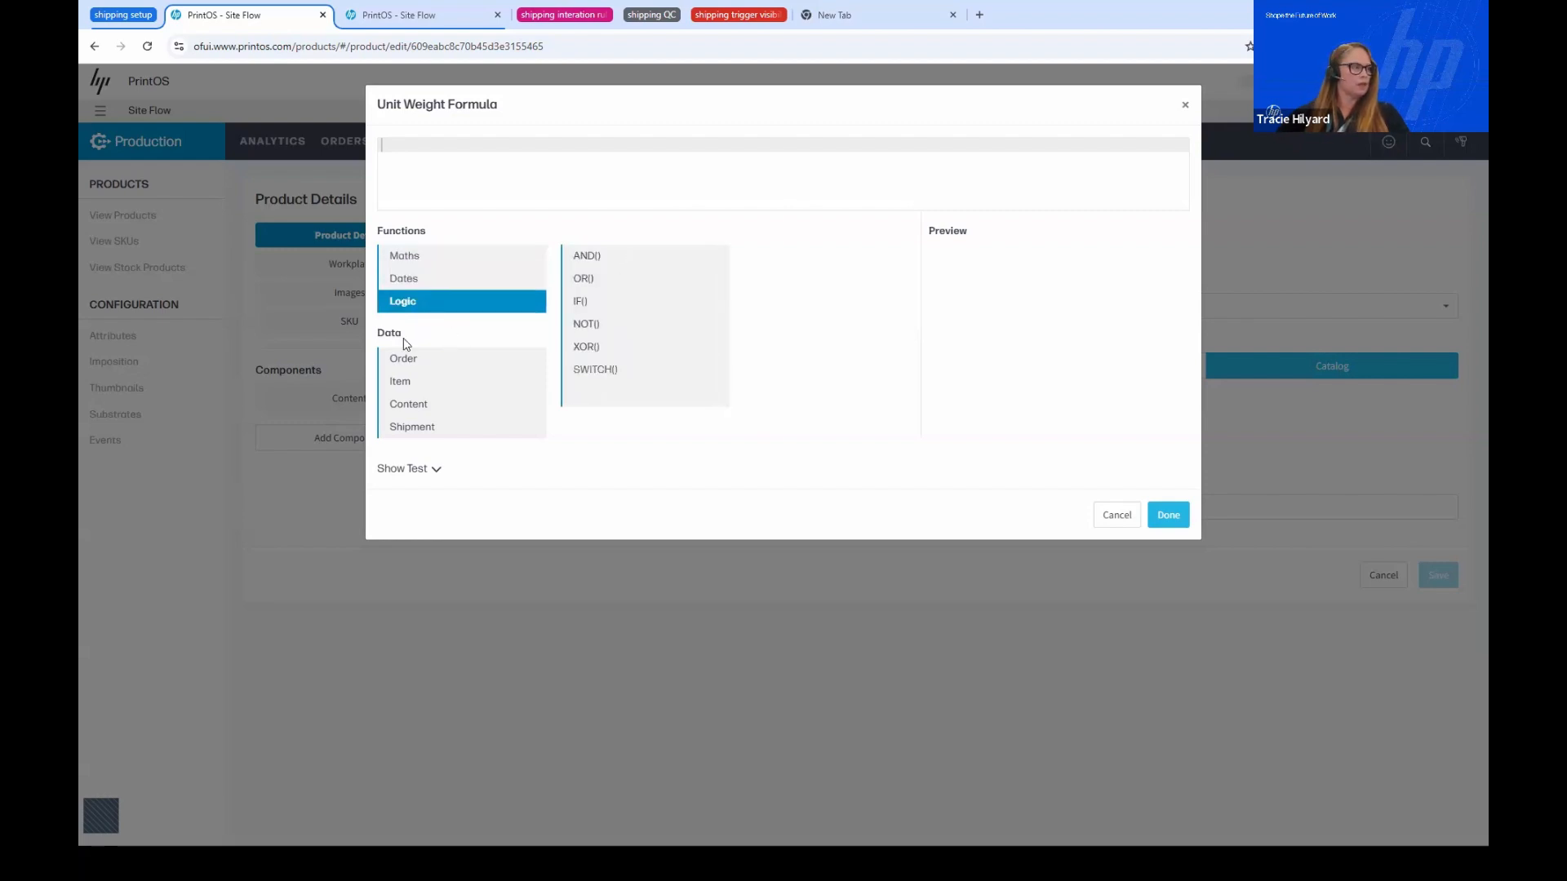
left_click(430, 385)
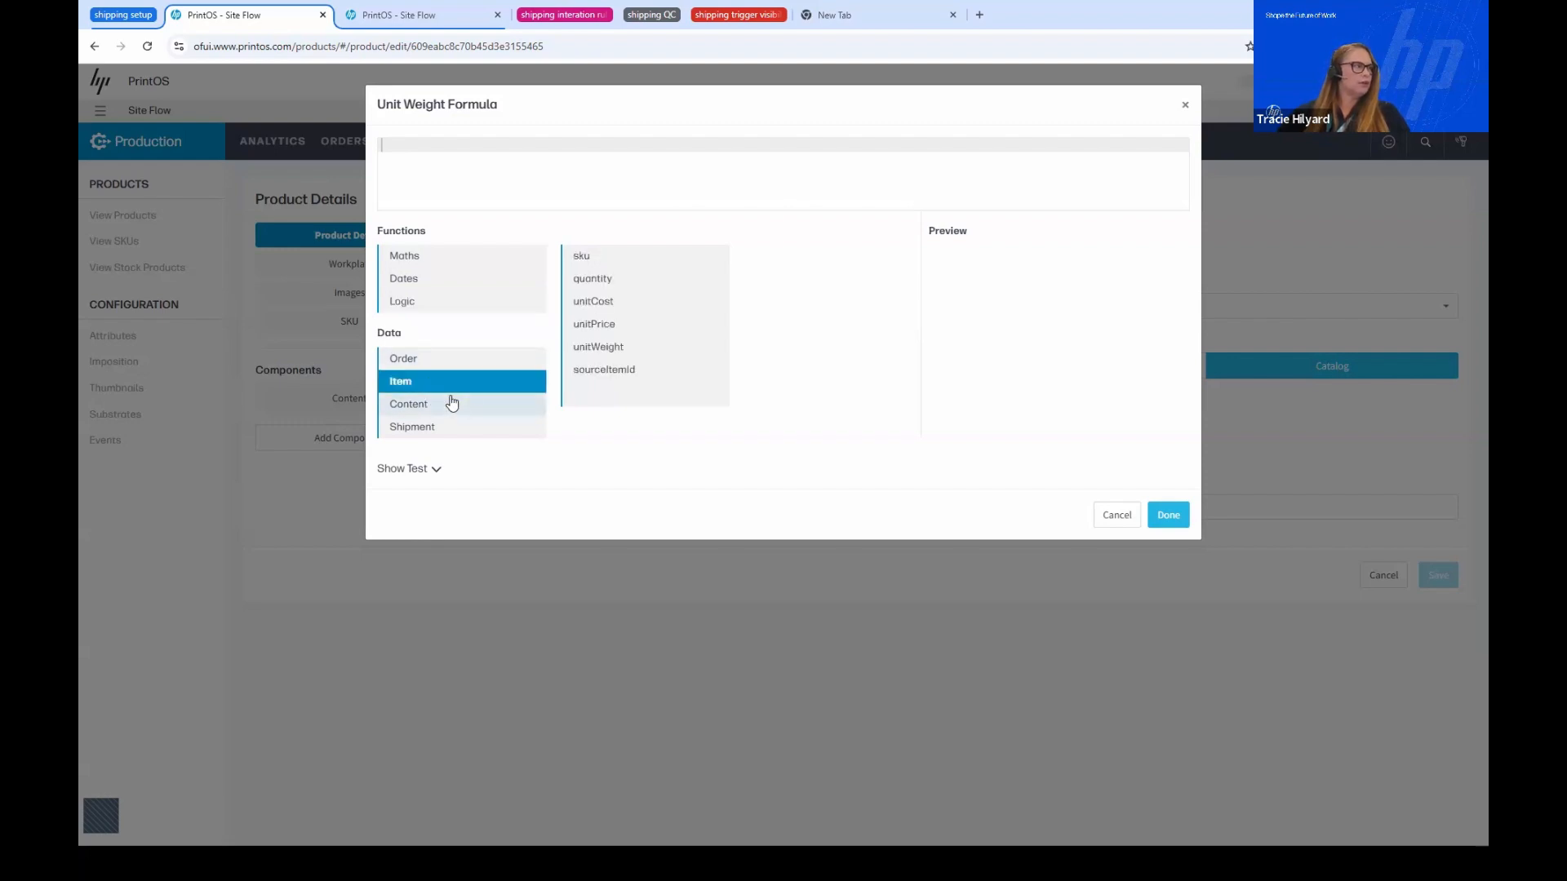
left_click(462, 410)
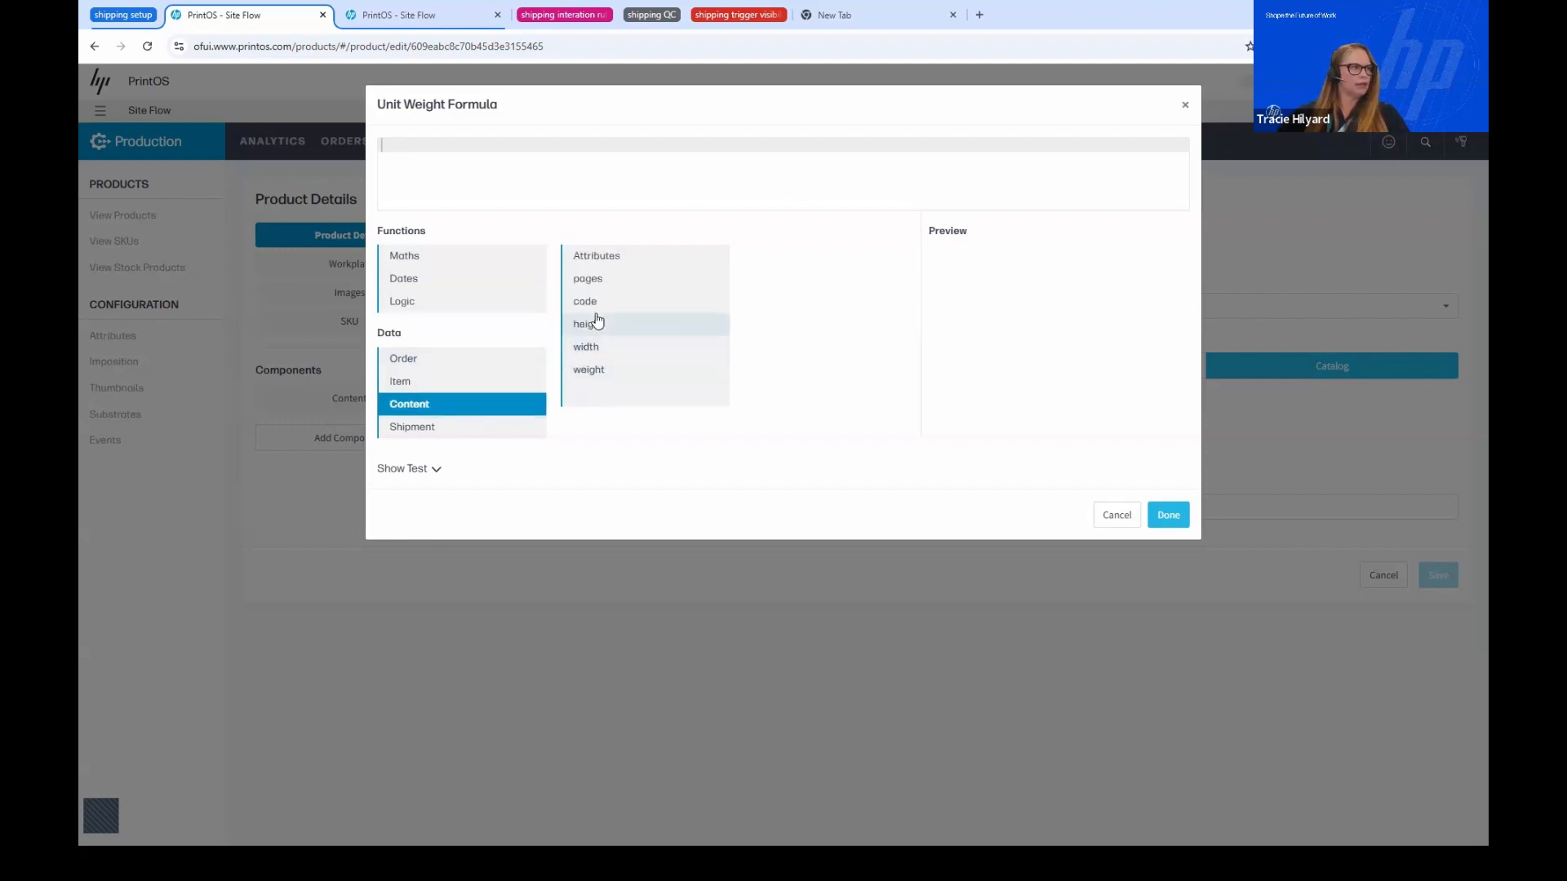
left_click(625, 259)
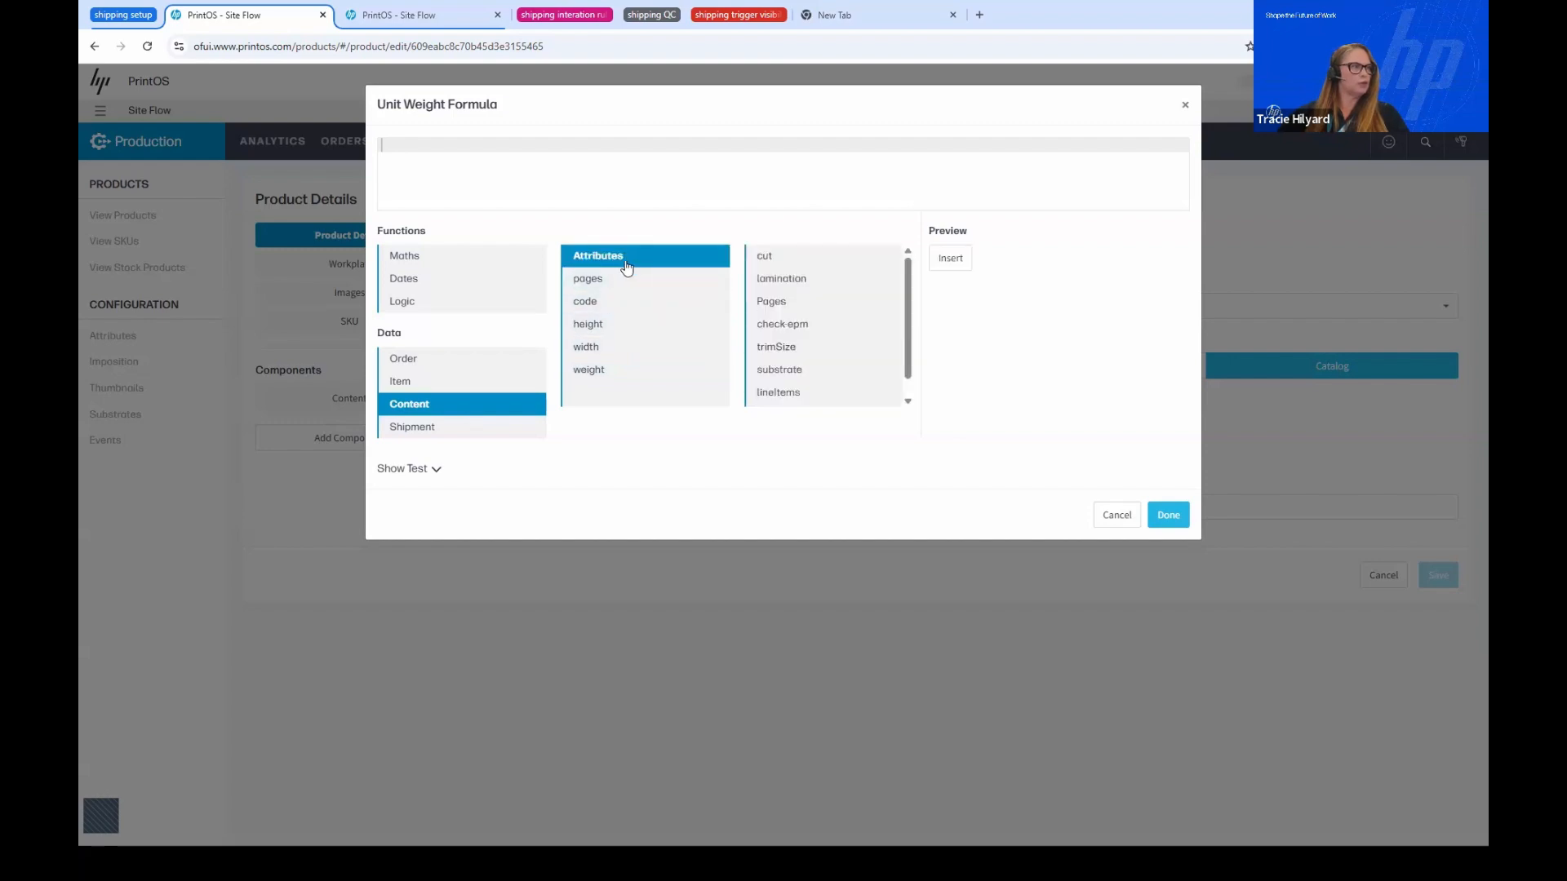
left_click(816, 301)
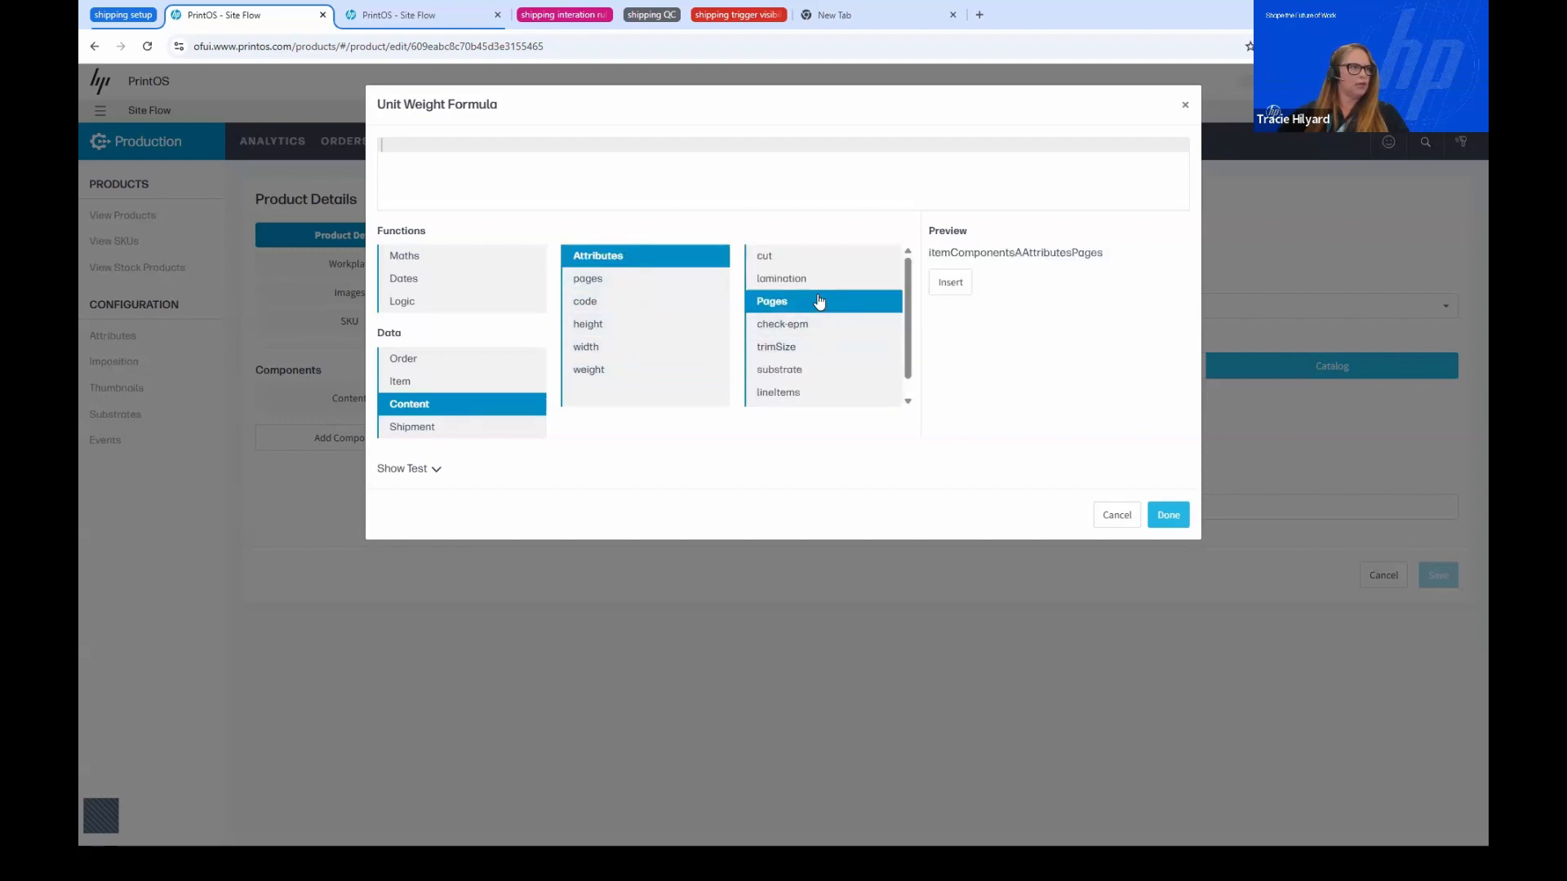
left_click(951, 285)
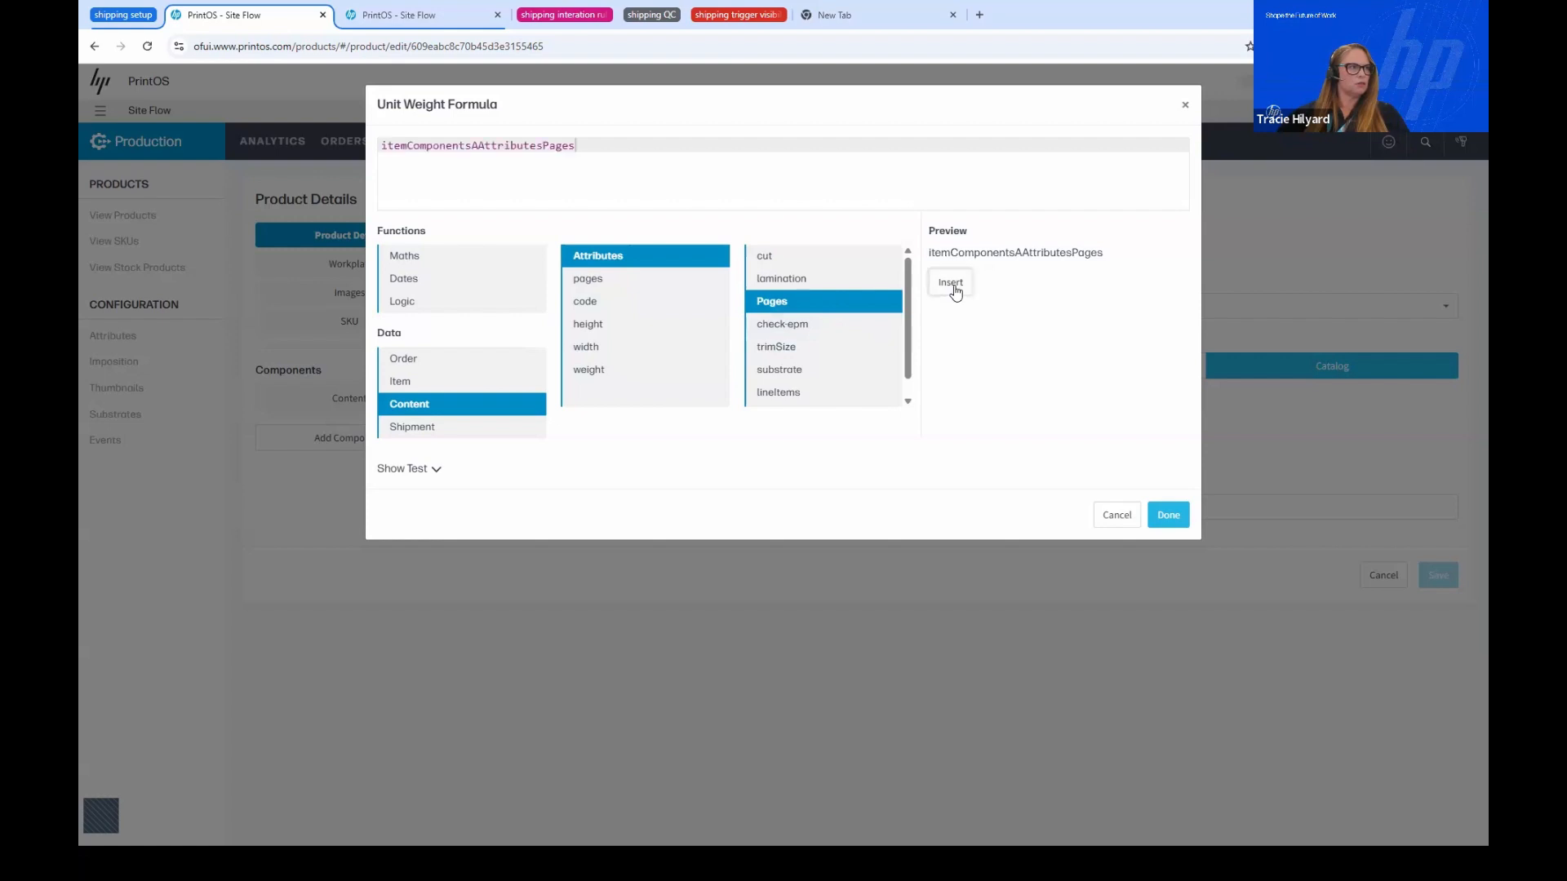
left_click(611, 143)
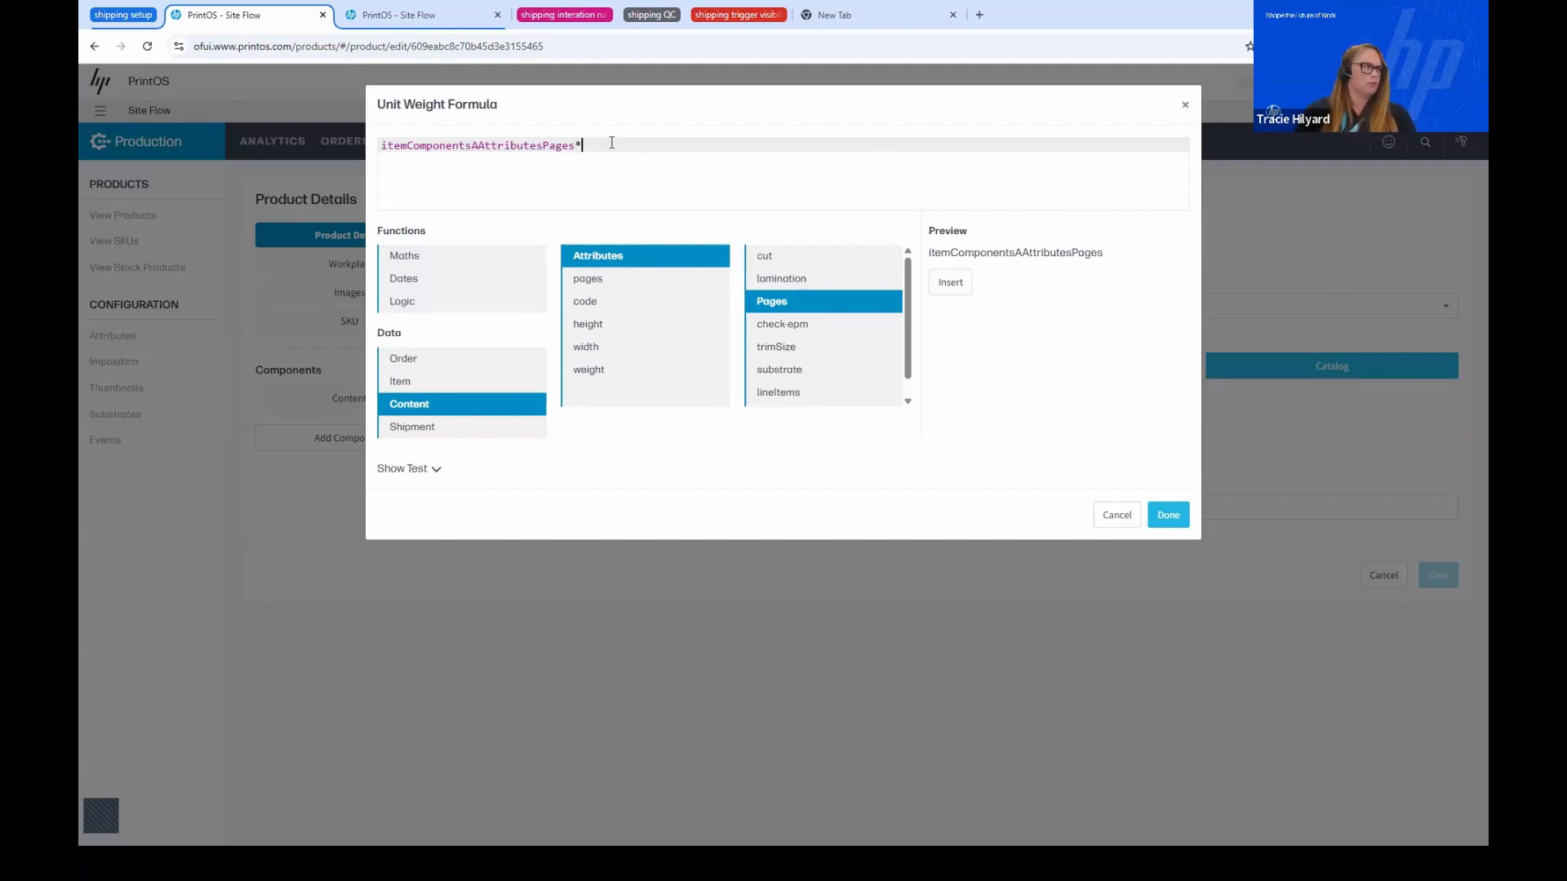
type("*0.1")
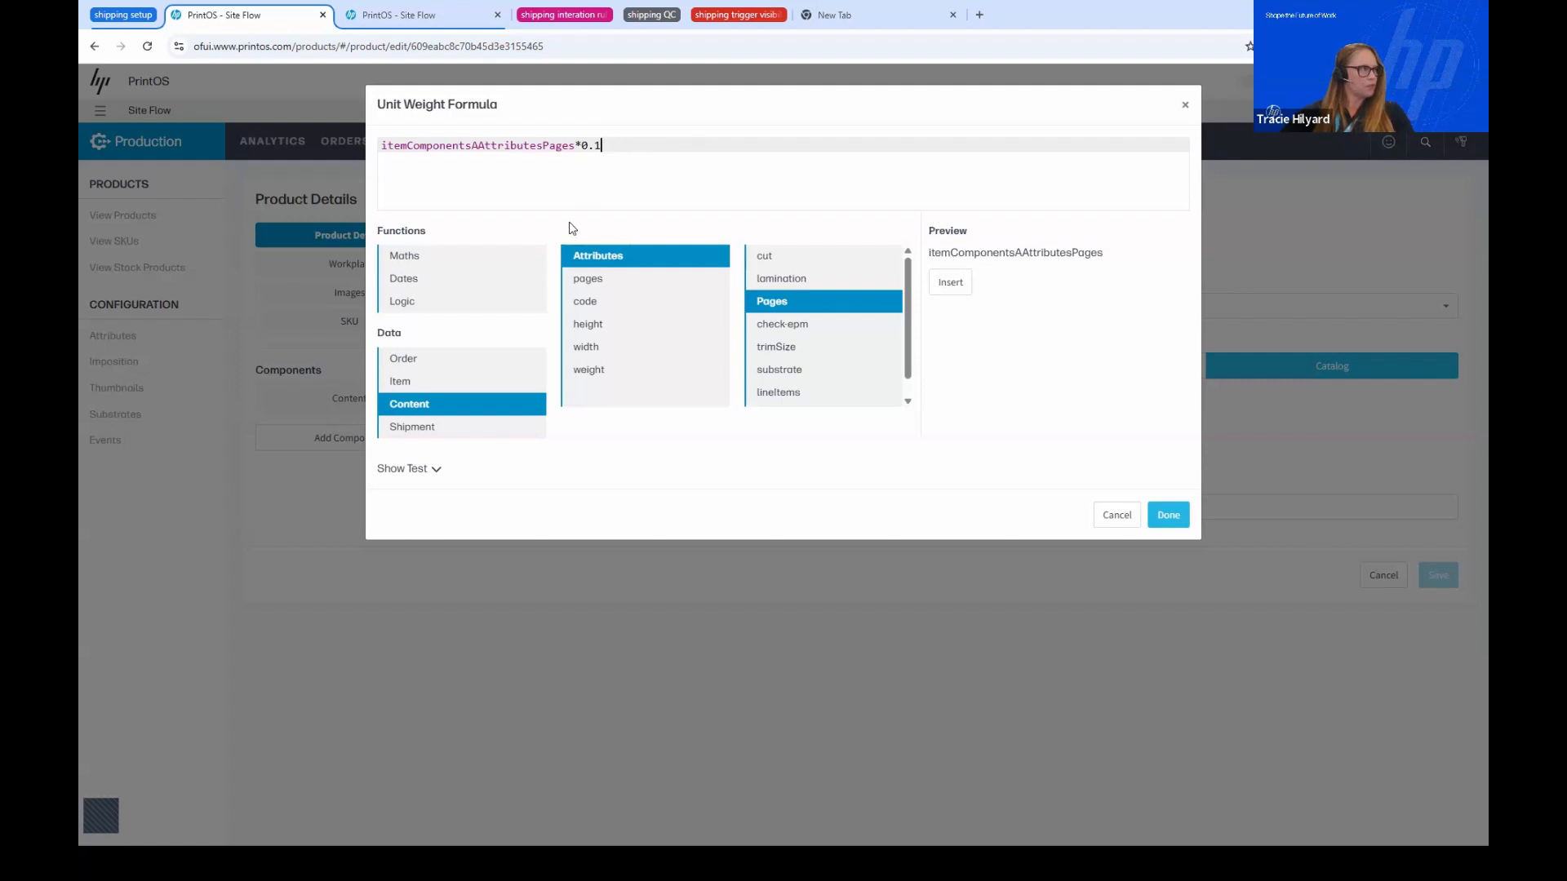
Test the unit weight formula with 100 pages and apply it to the product
left_click(442, 472)
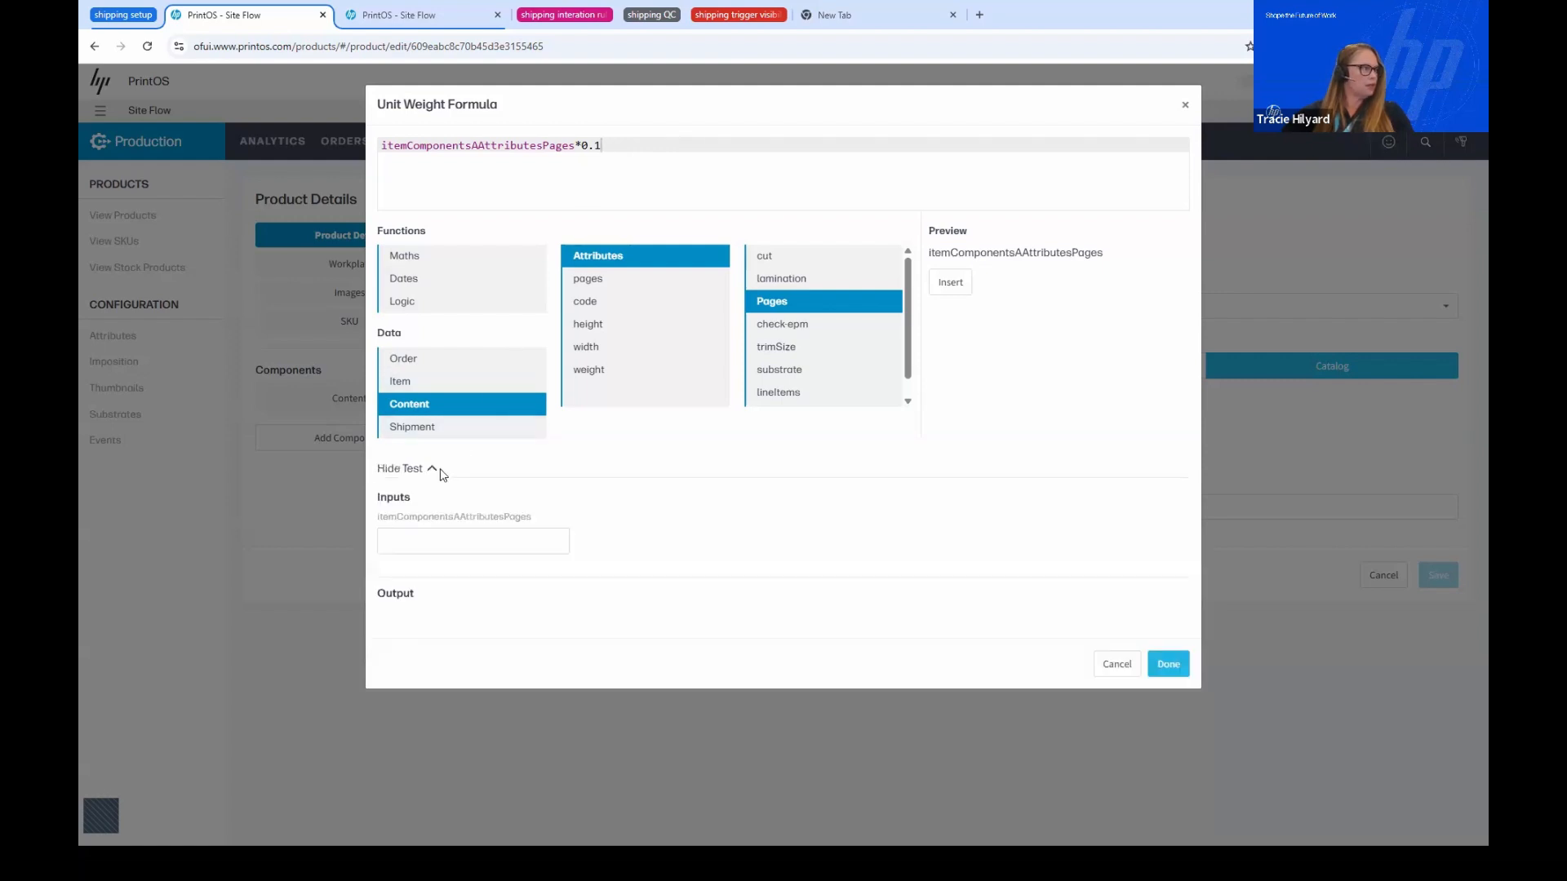
left_click(421, 540)
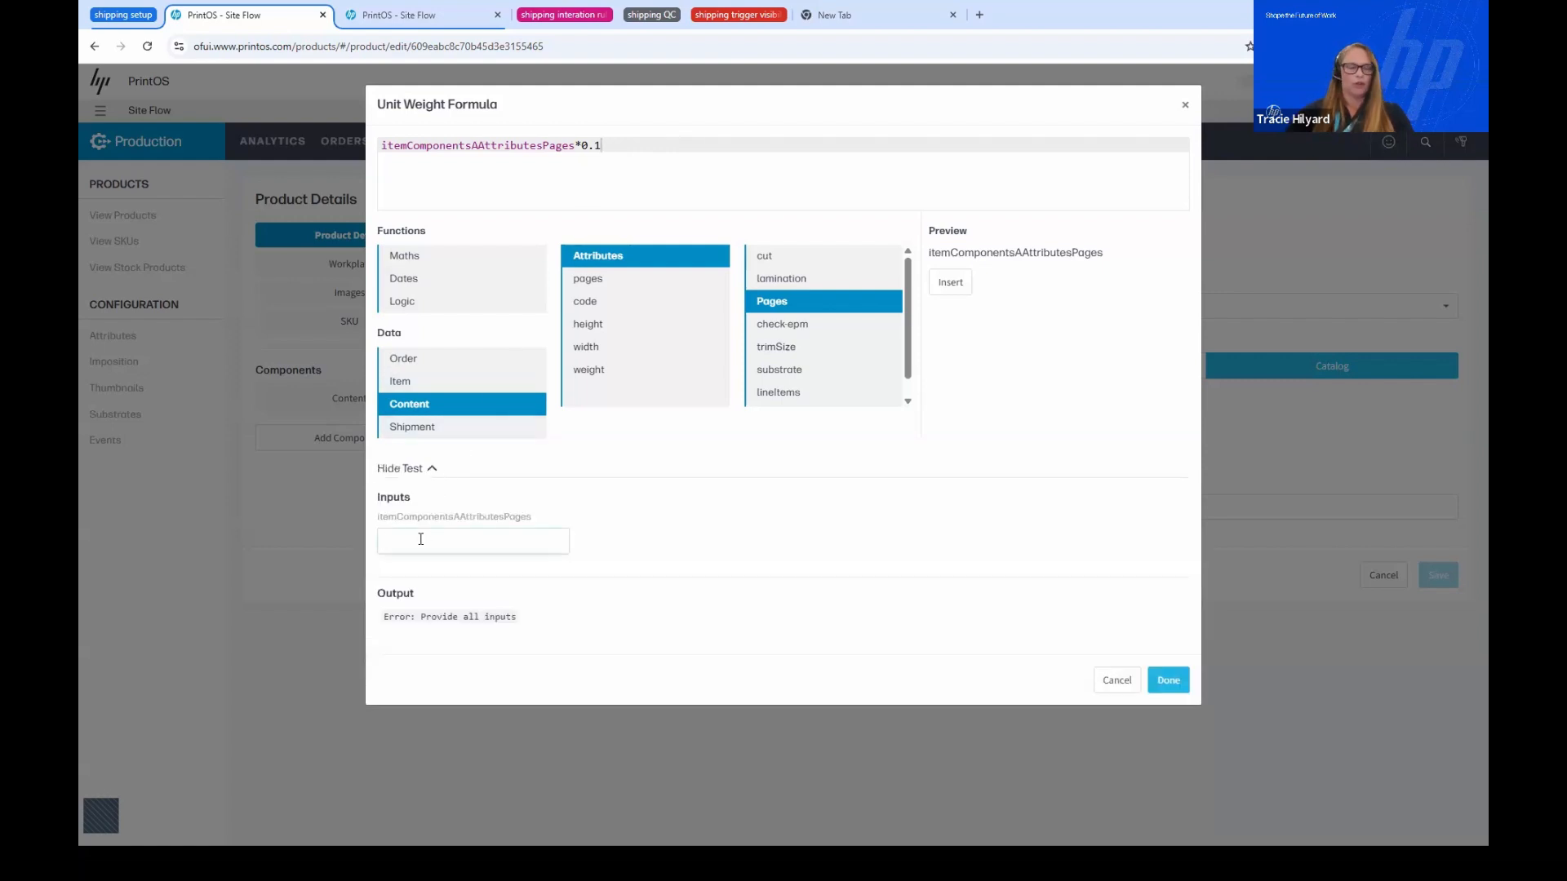
type("100")
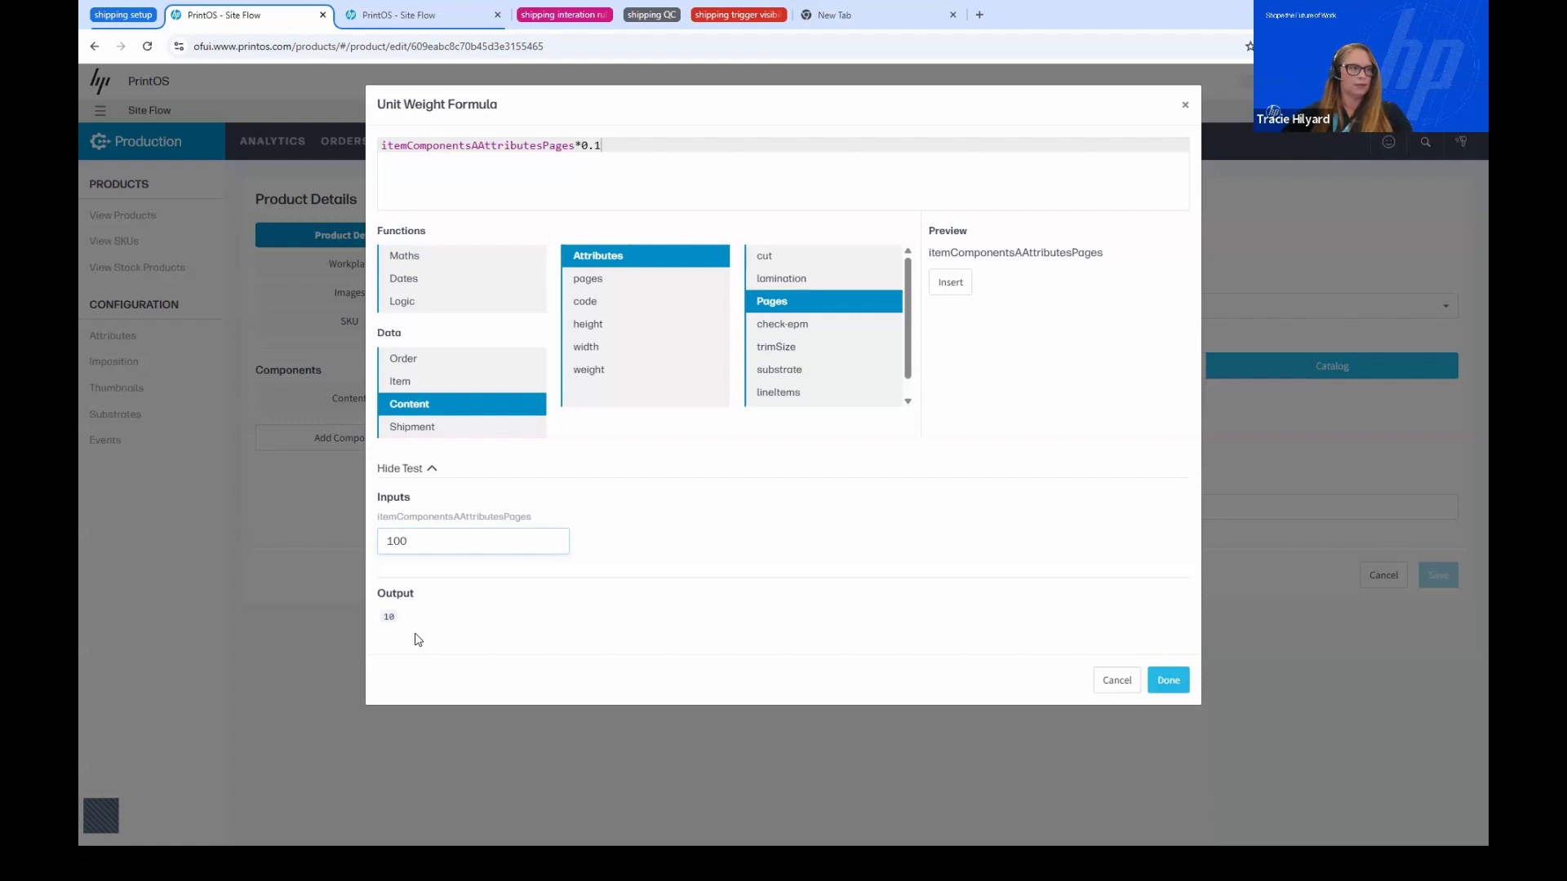
left_click(1167, 682)
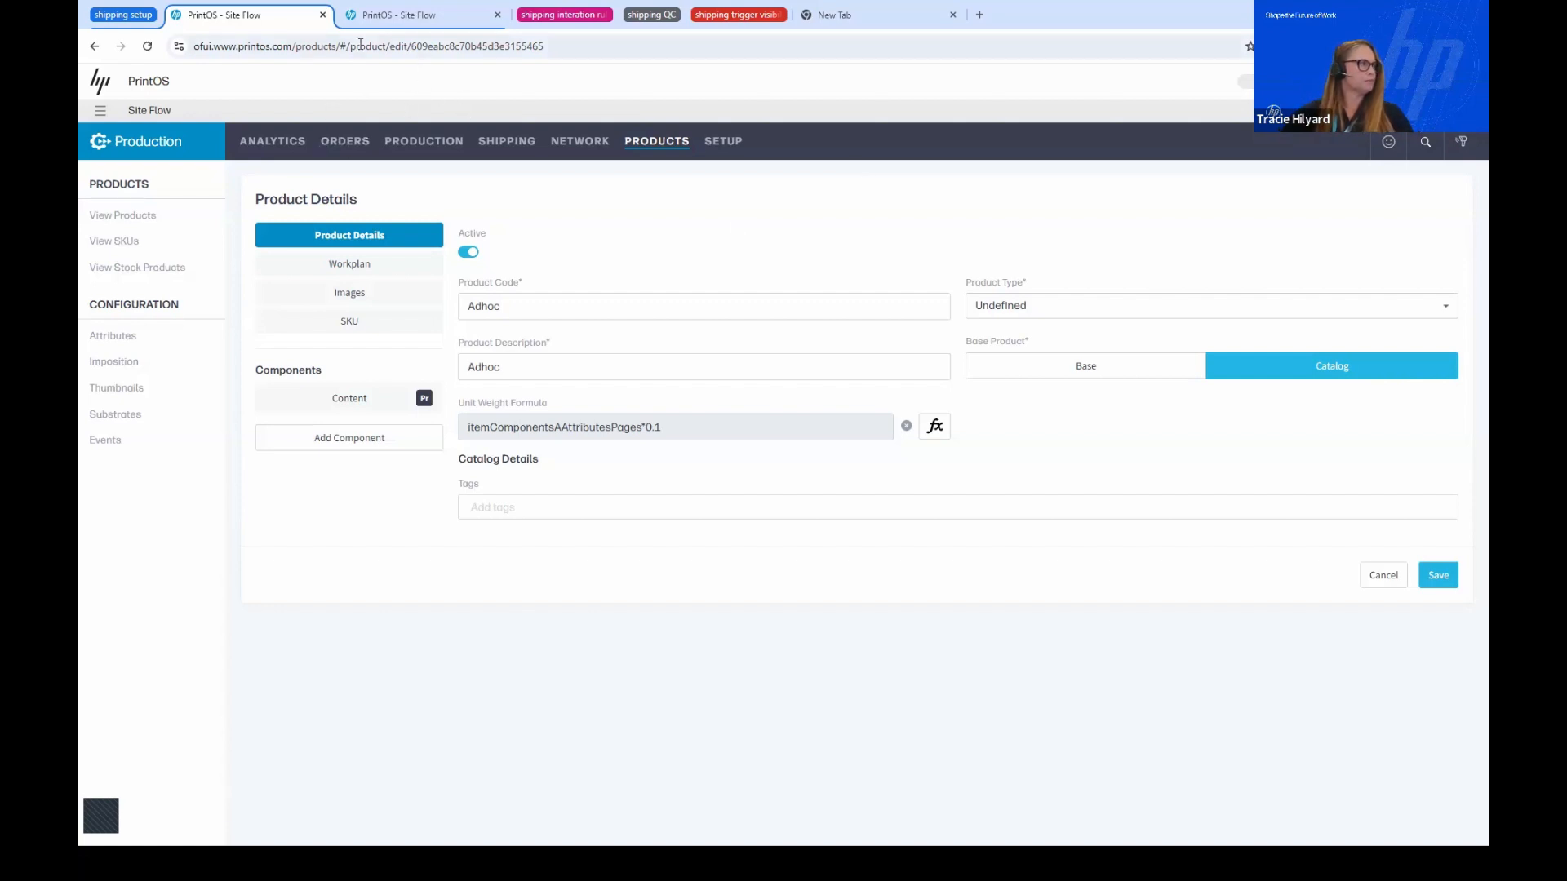
Open the unit cost formula editor of the SKU for the Labels product and review the available function and data categories
left_click(367, 14)
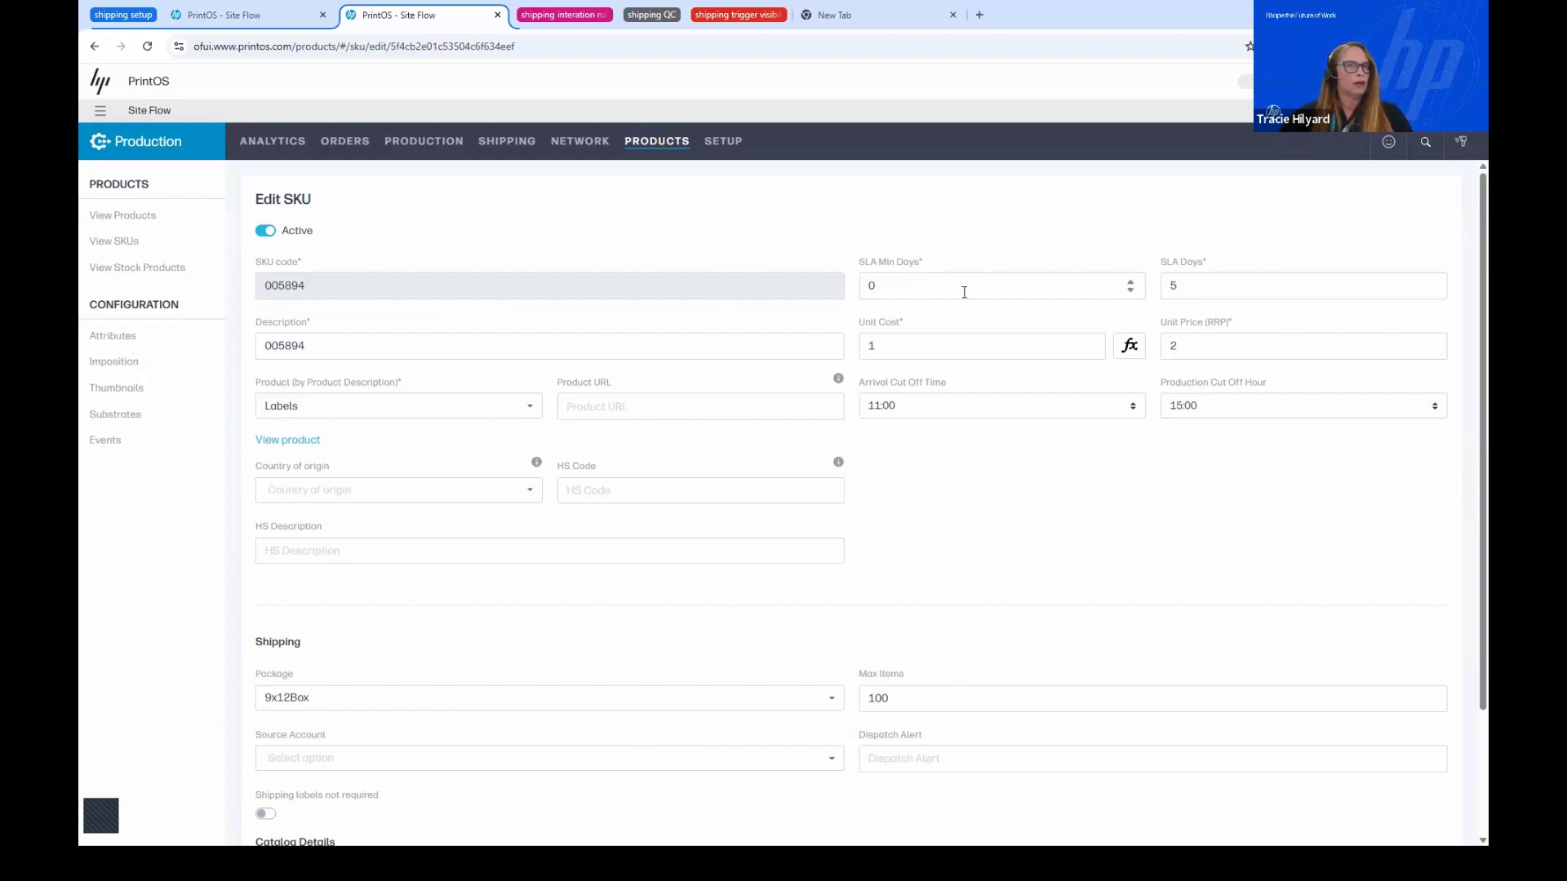
left_click(1131, 349)
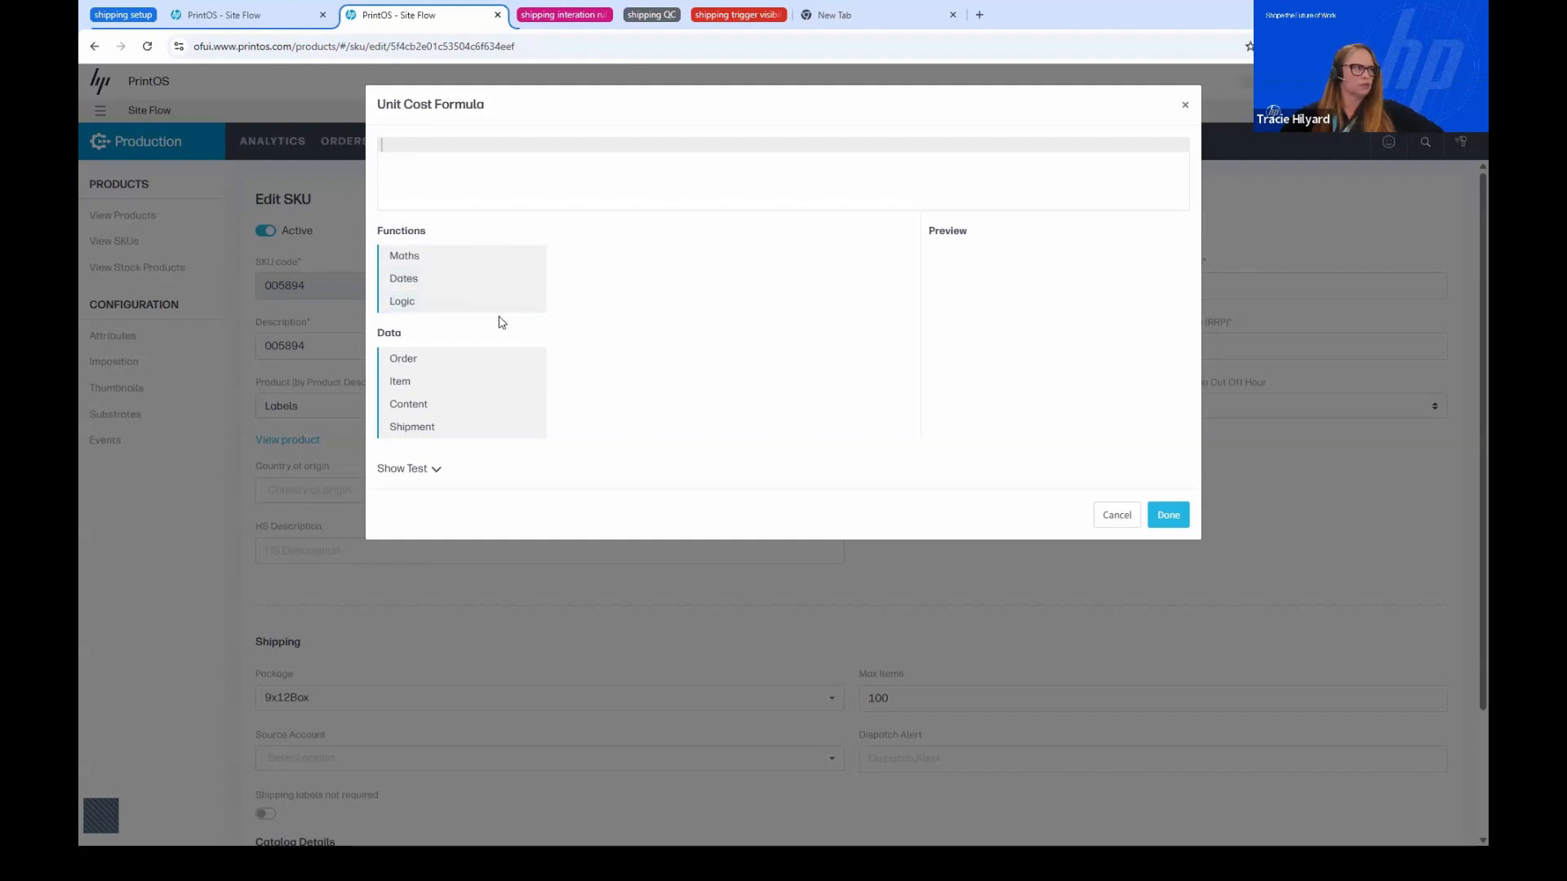
left_click(455, 257)
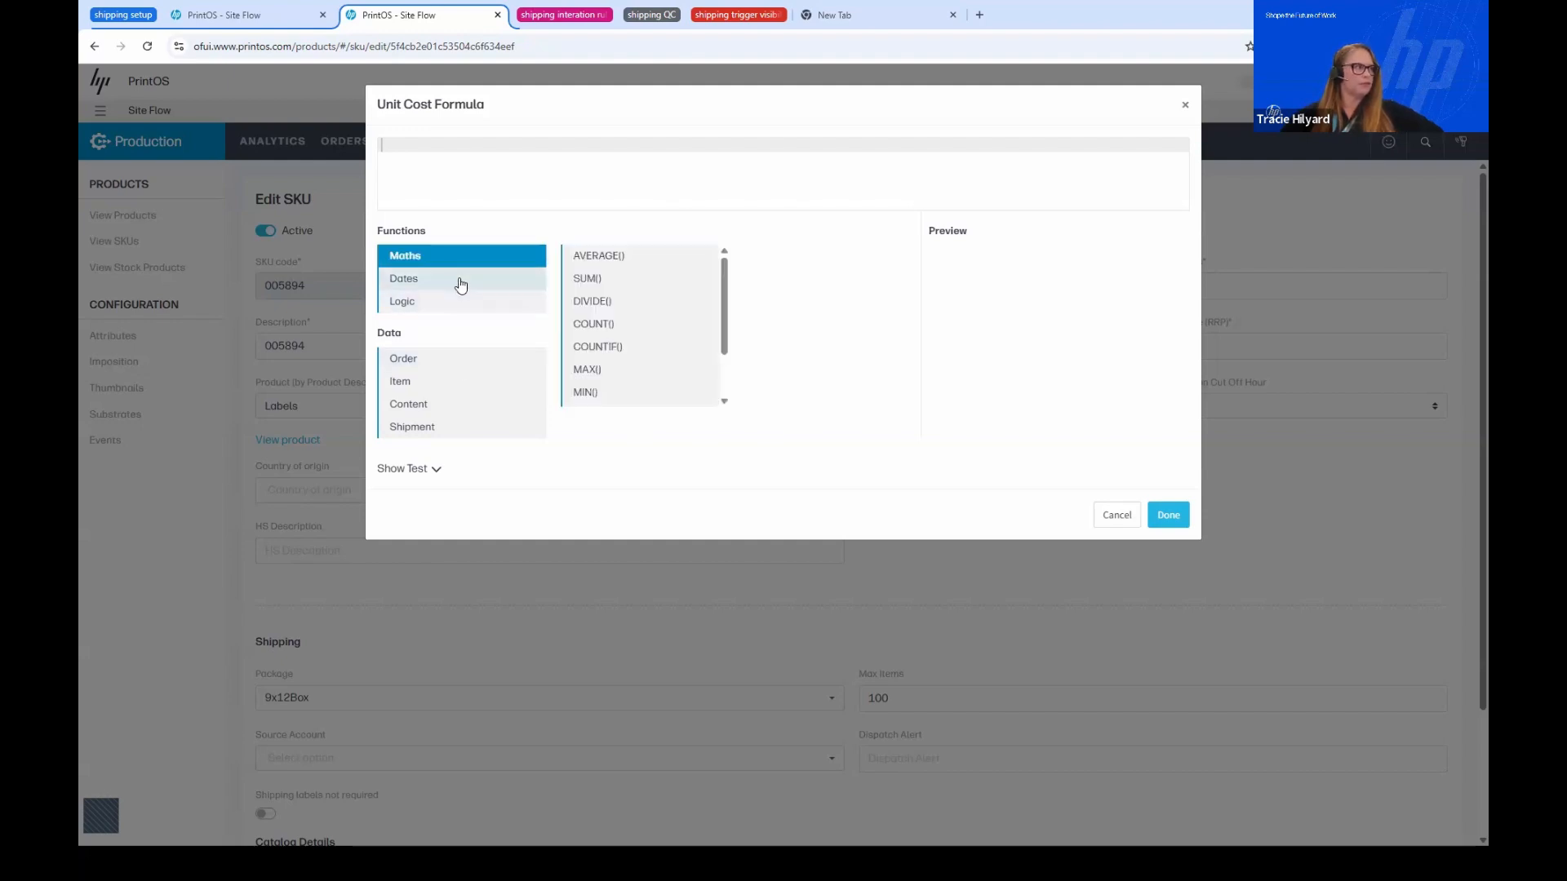
left_click(460, 283)
left_click(452, 302)
left_click(424, 359)
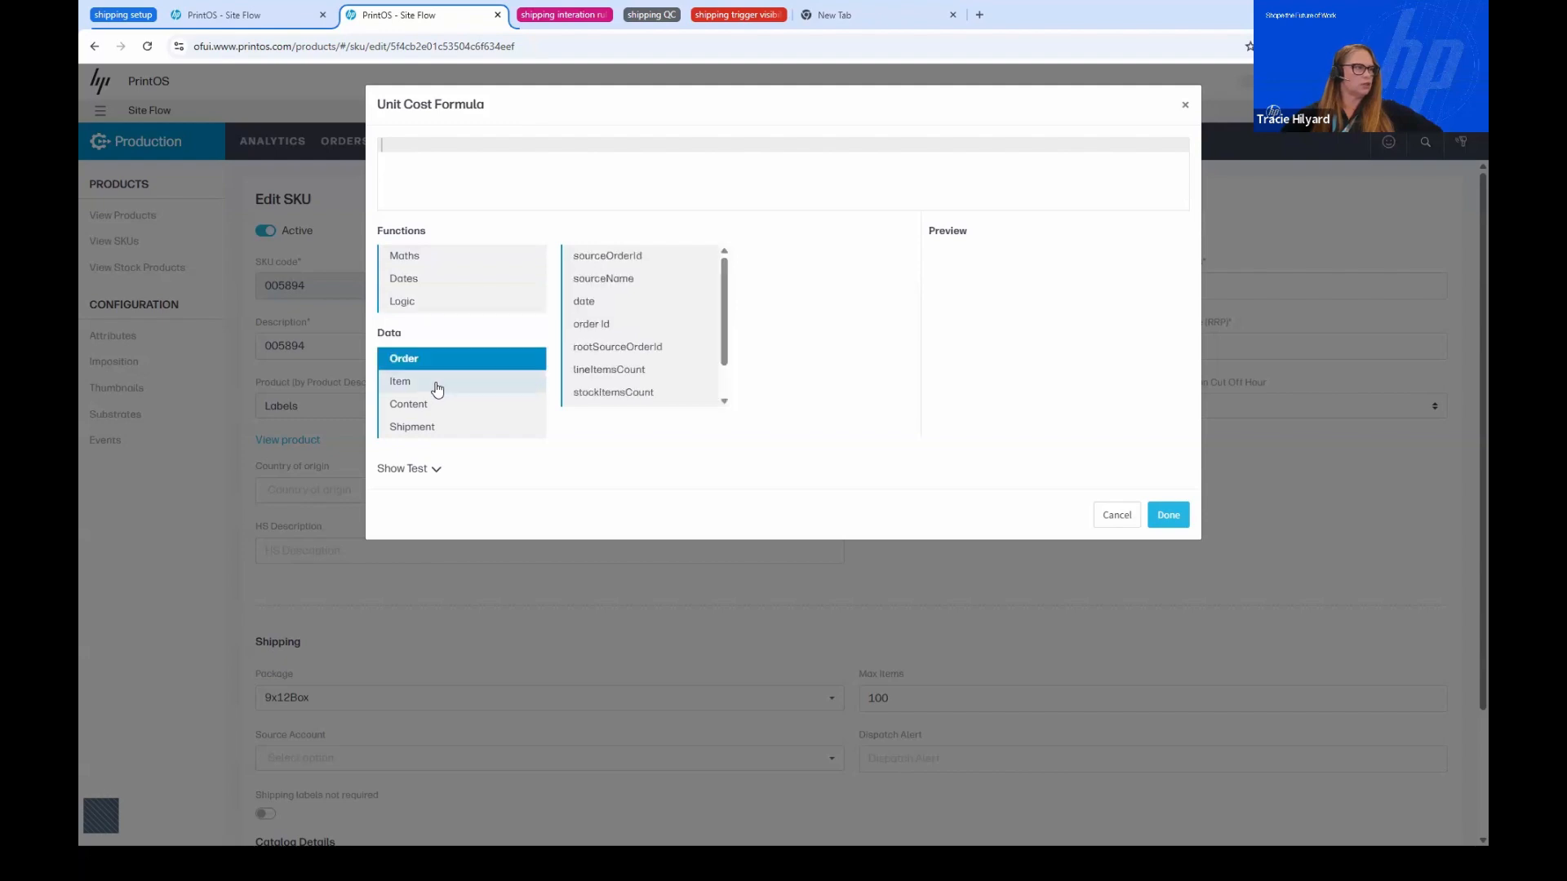
left_click(444, 382)
left_click(443, 405)
left_click(447, 428)
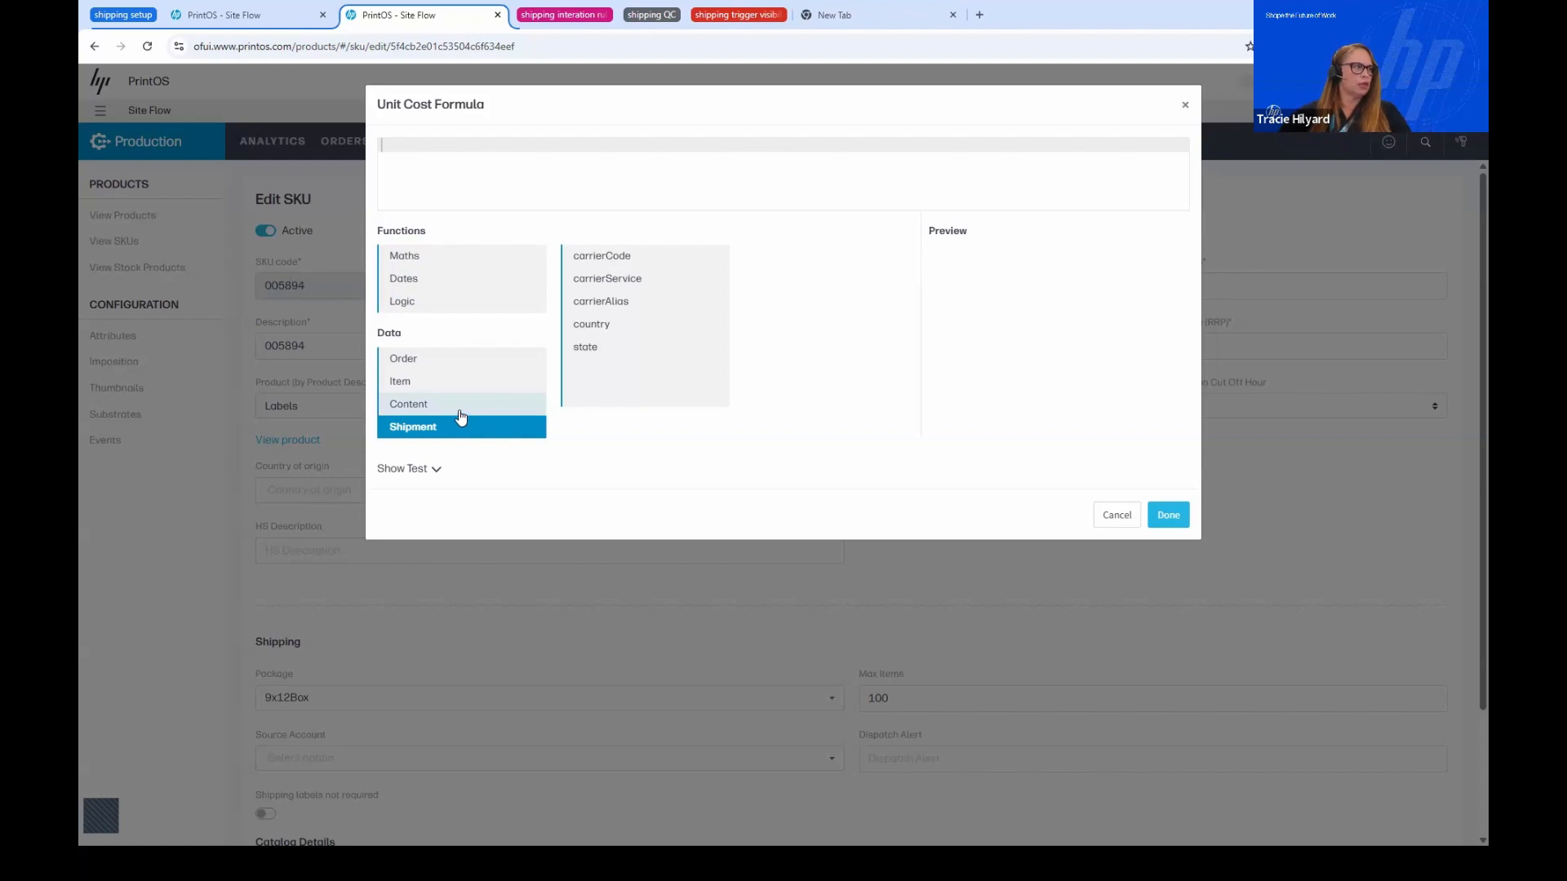
left_click(475, 383)
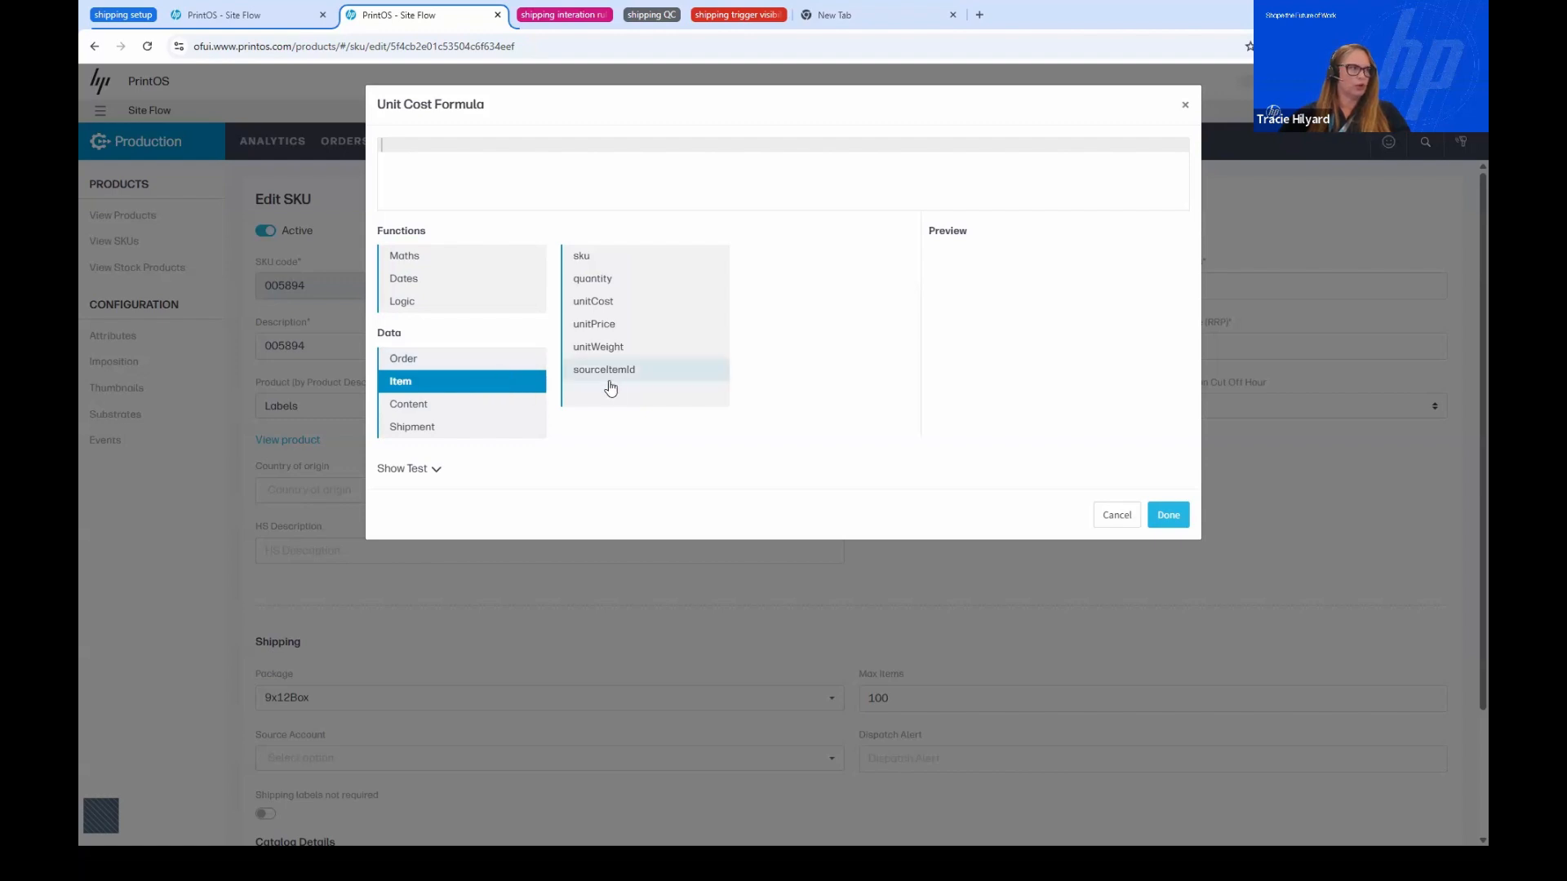
left_click(669, 279)
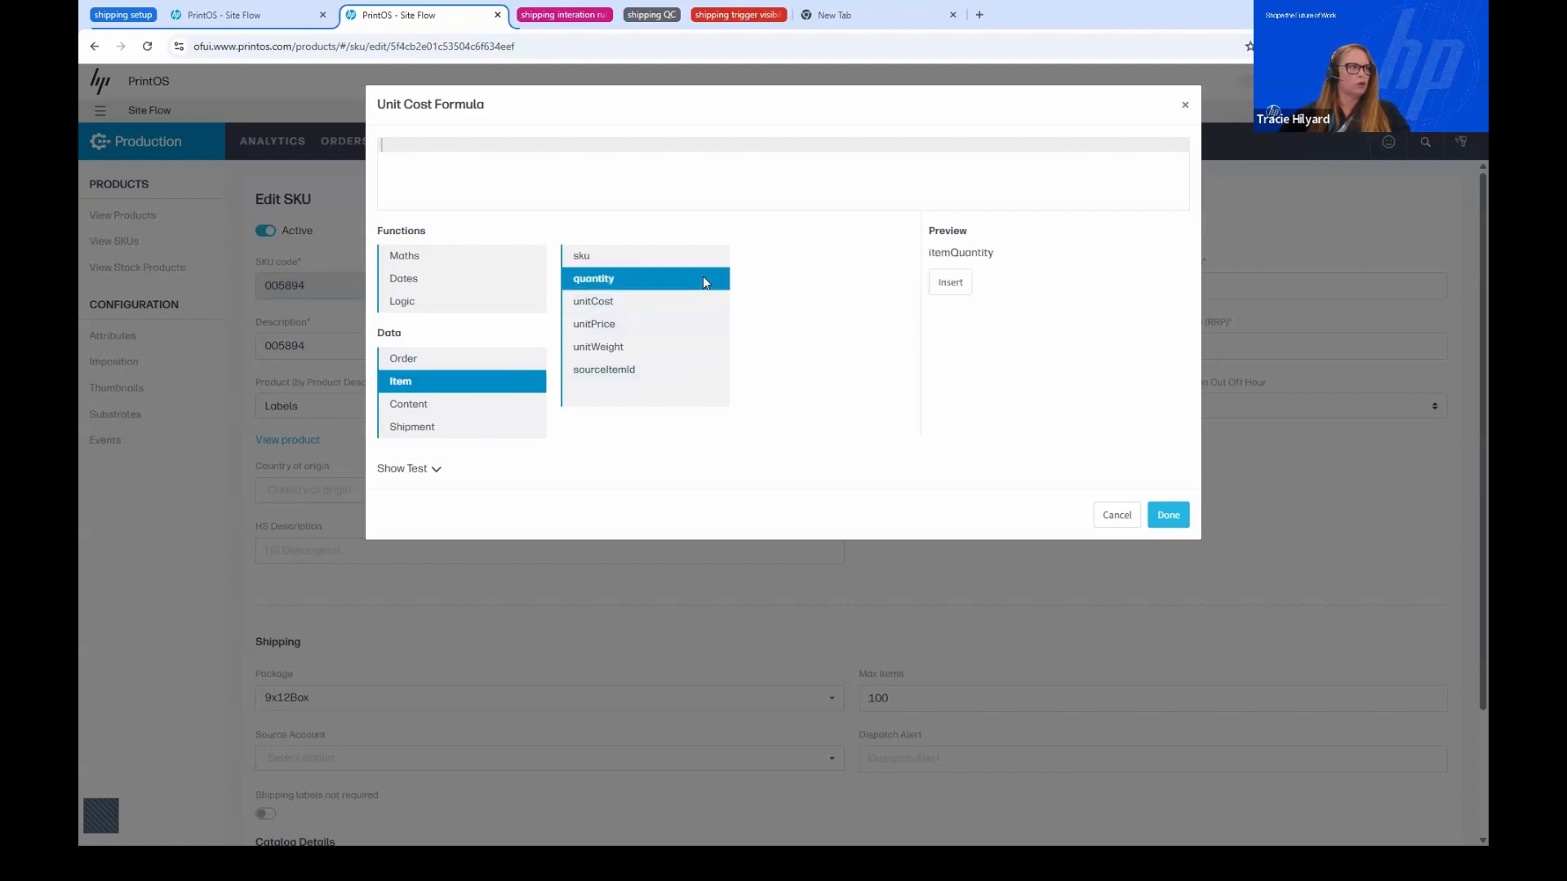
left_click(952, 286)
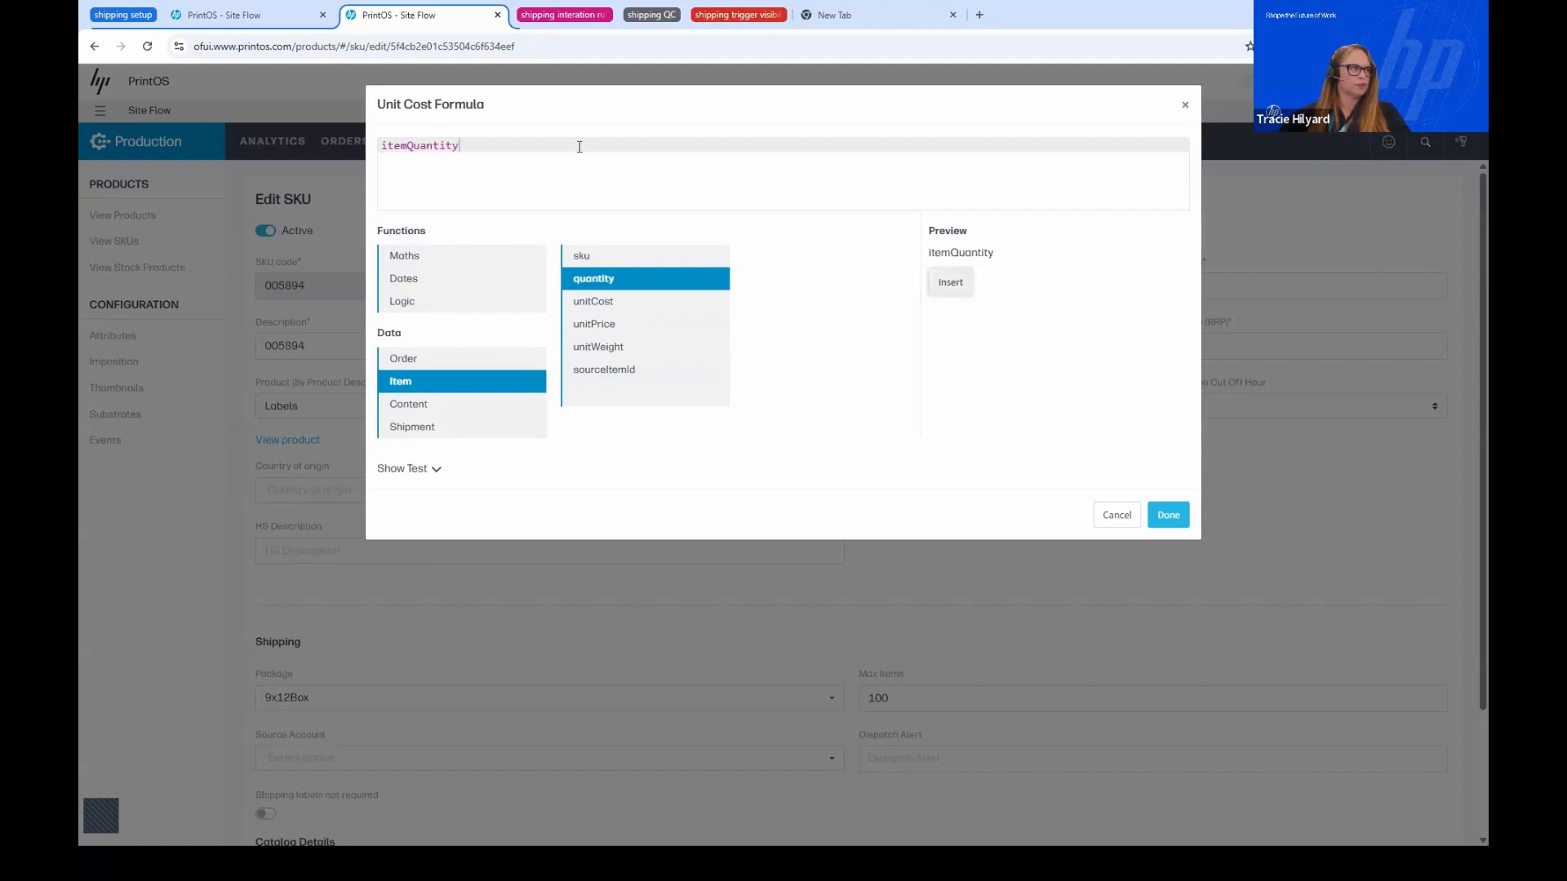
key("ctrl+a")
key("BackSpace")
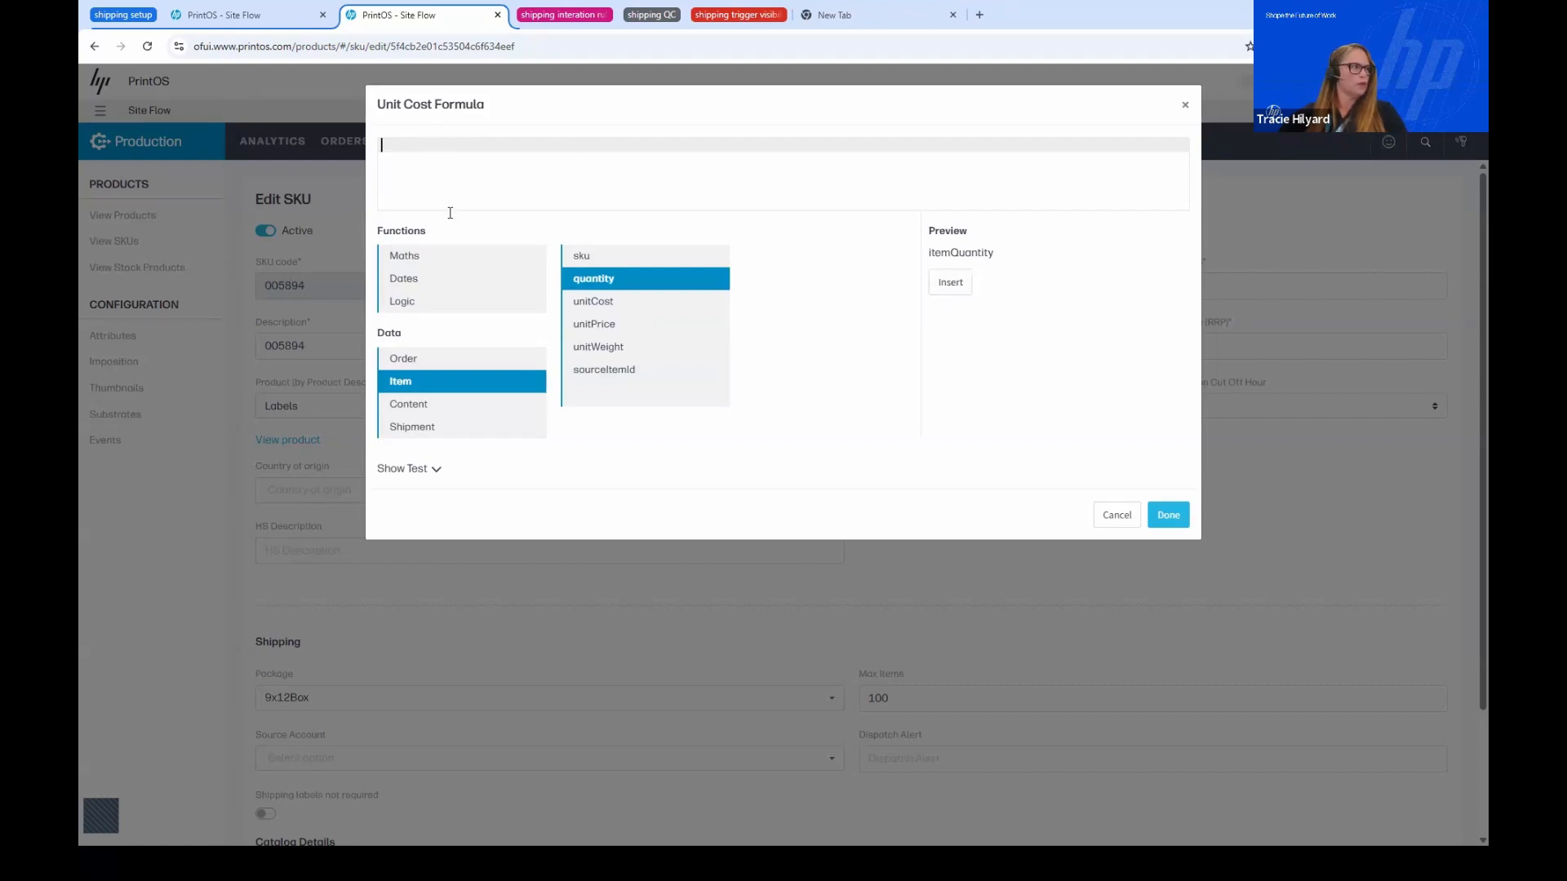
Insert an IF function into the unit cost formula and place the item quantity inside its parentheses
left_click(414, 302)
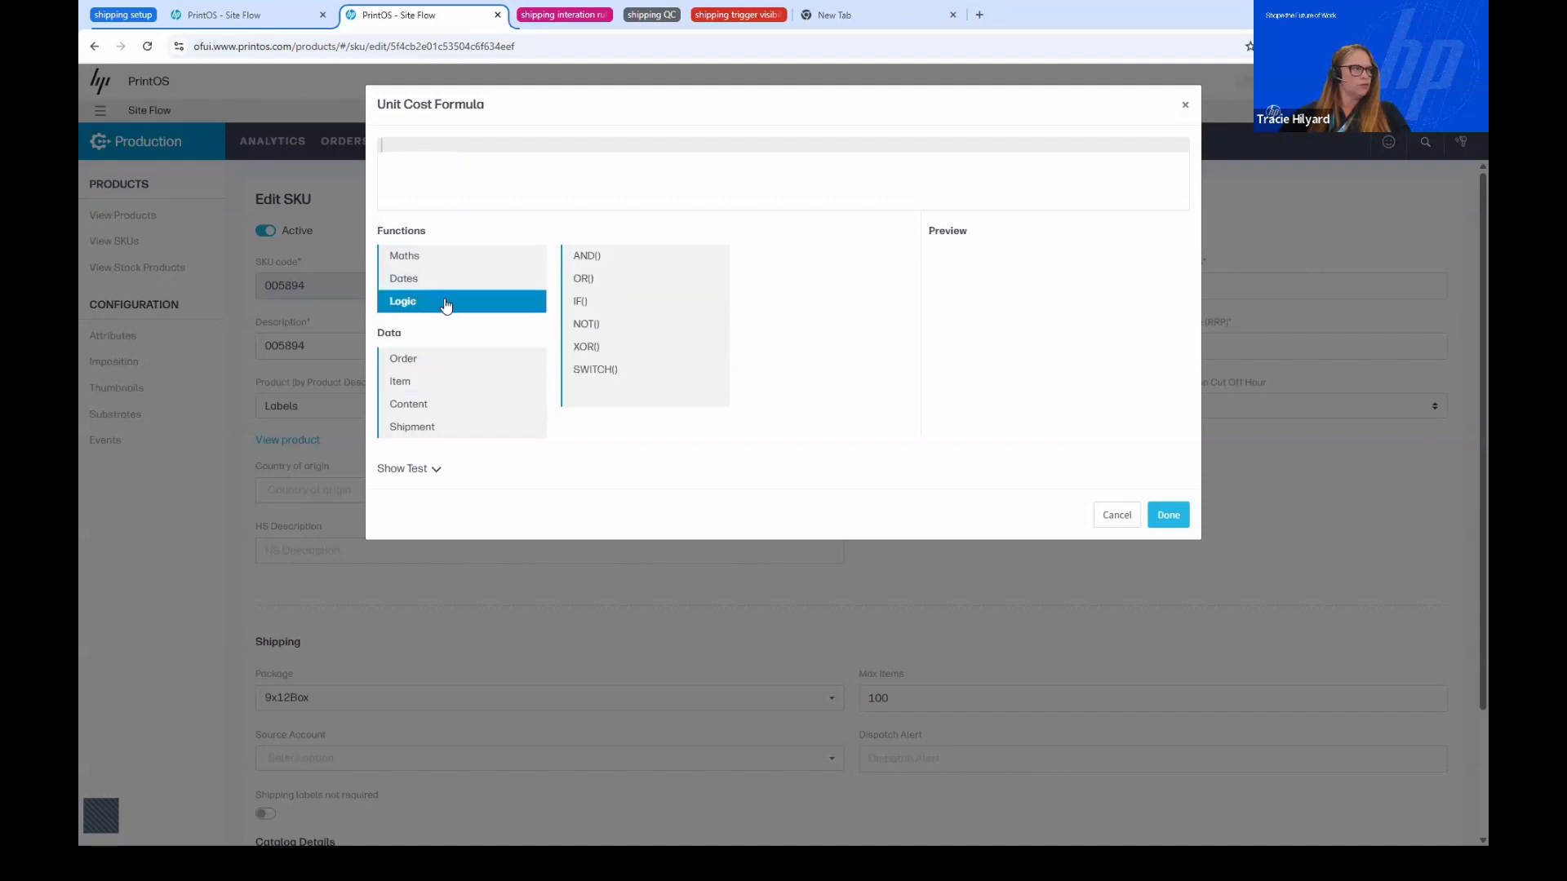
left_click(614, 309)
left_click(945, 281)
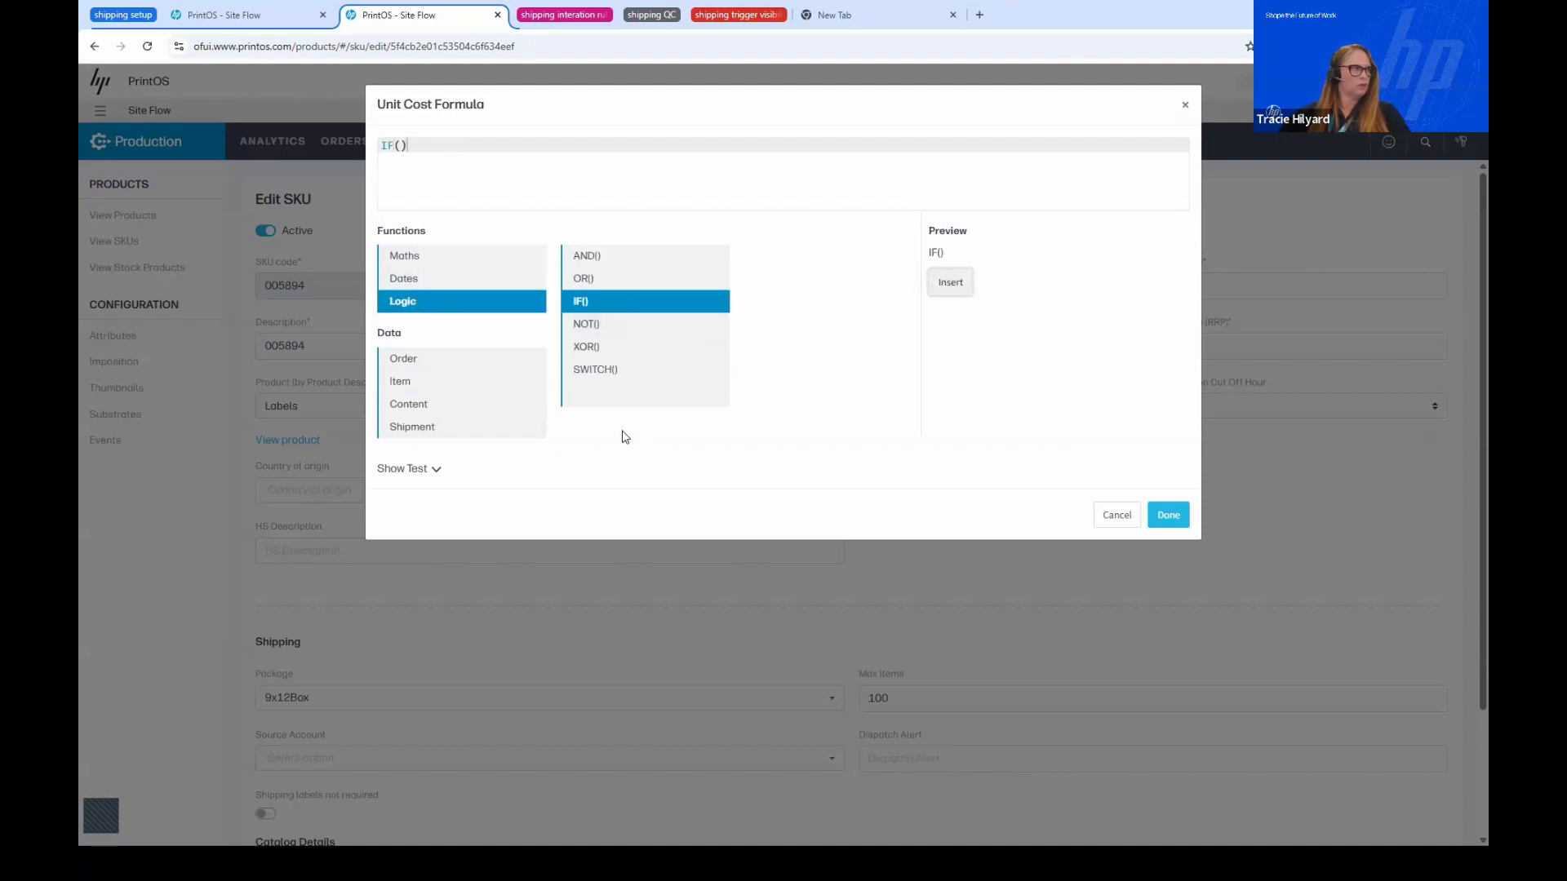
left_click(462, 385)
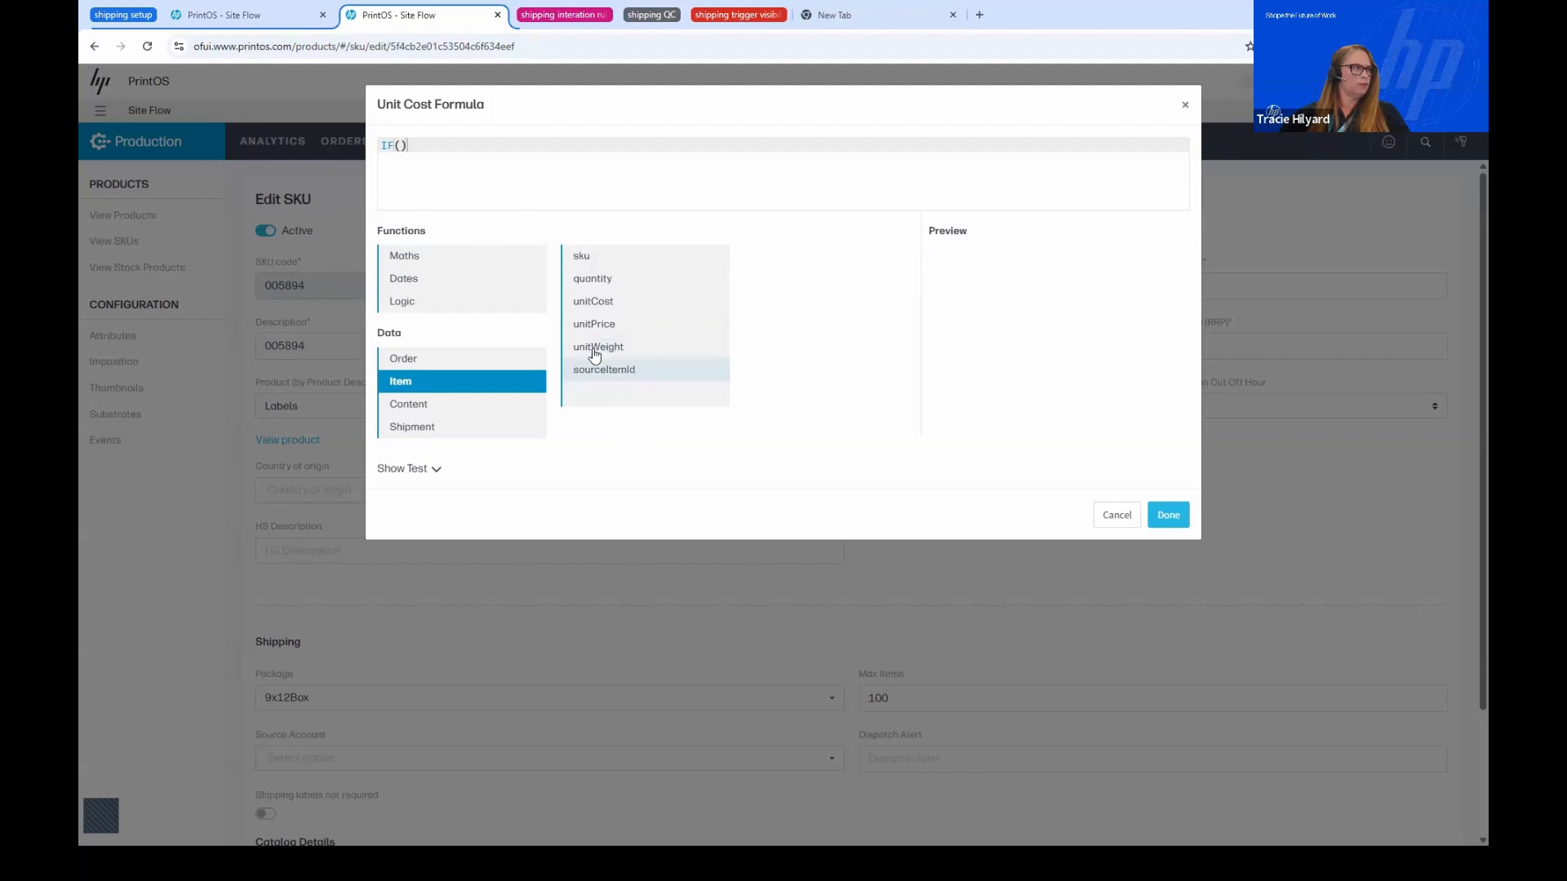
left_click(602, 279)
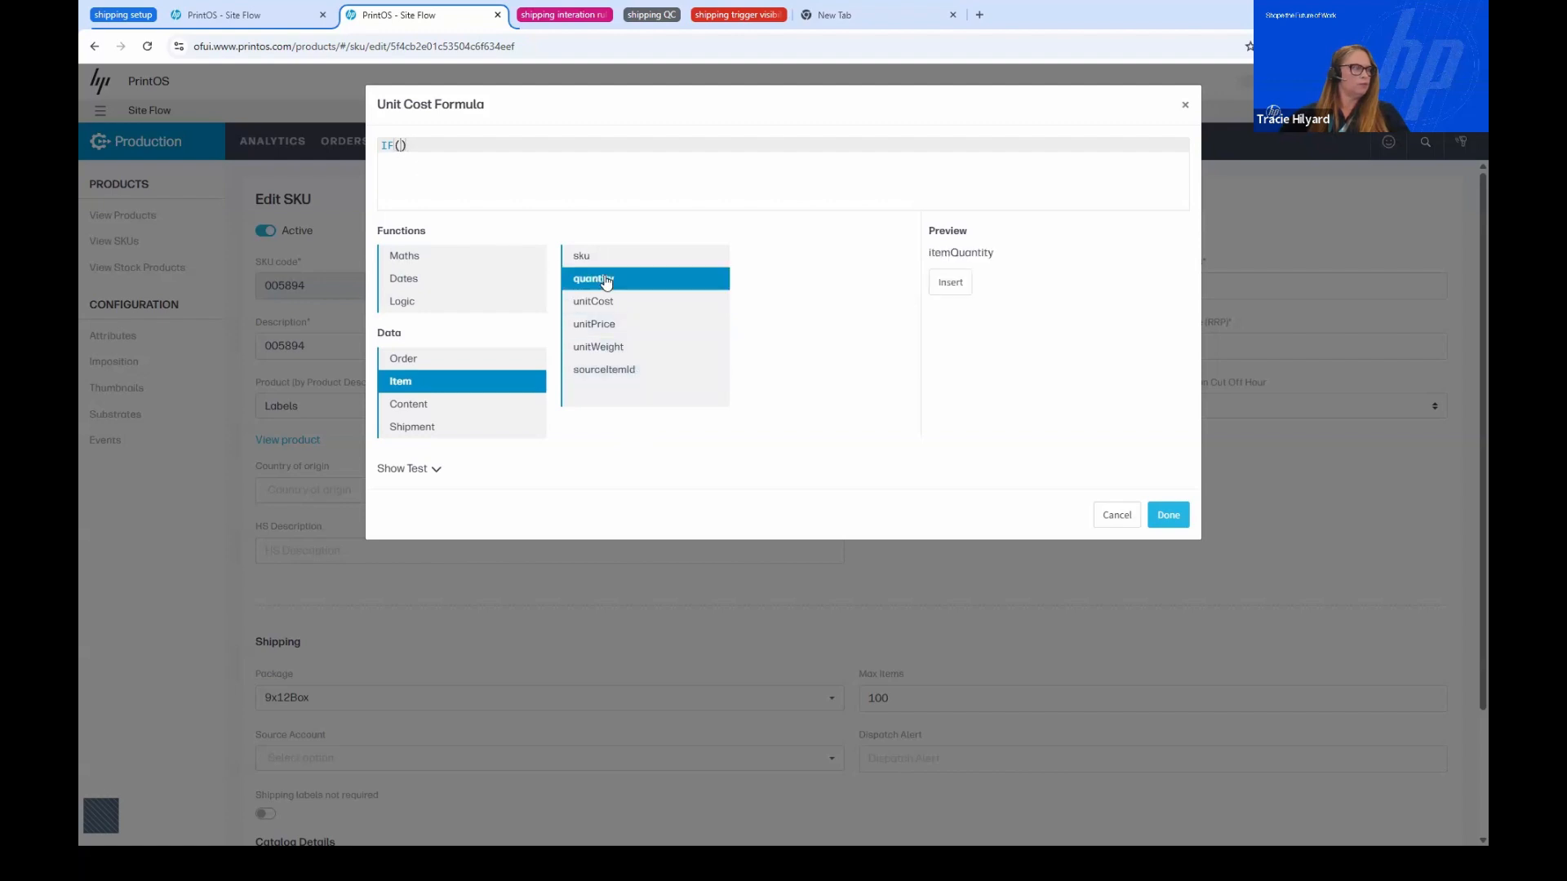
left_click(948, 282)
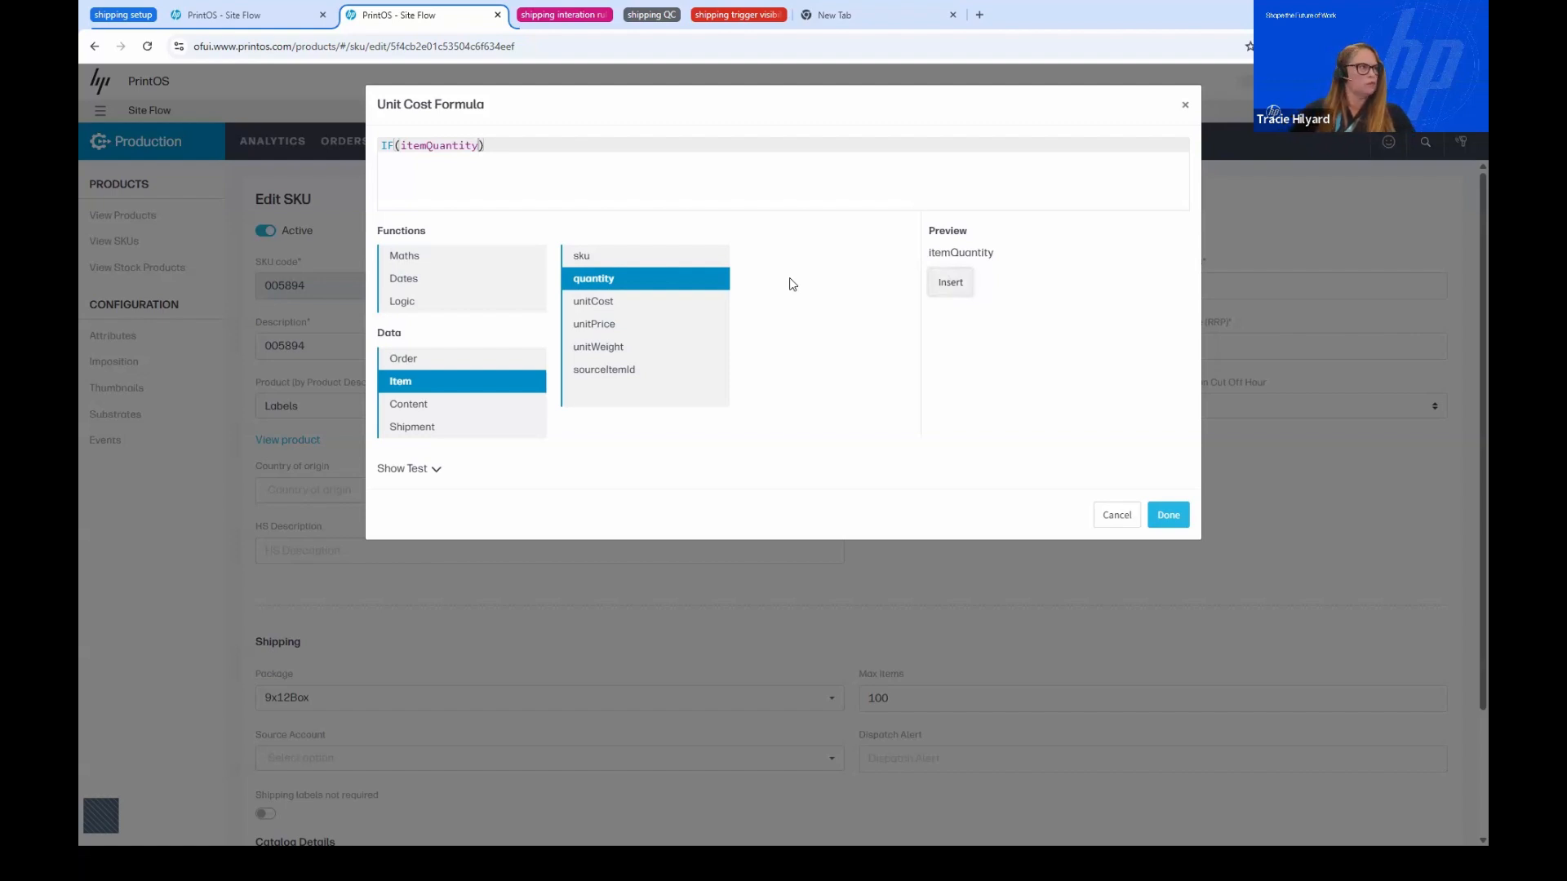
Complete the IF formula so the unit cost is 1 for an item quantity of at least 100 and 3 otherwise
left_click(479, 145)
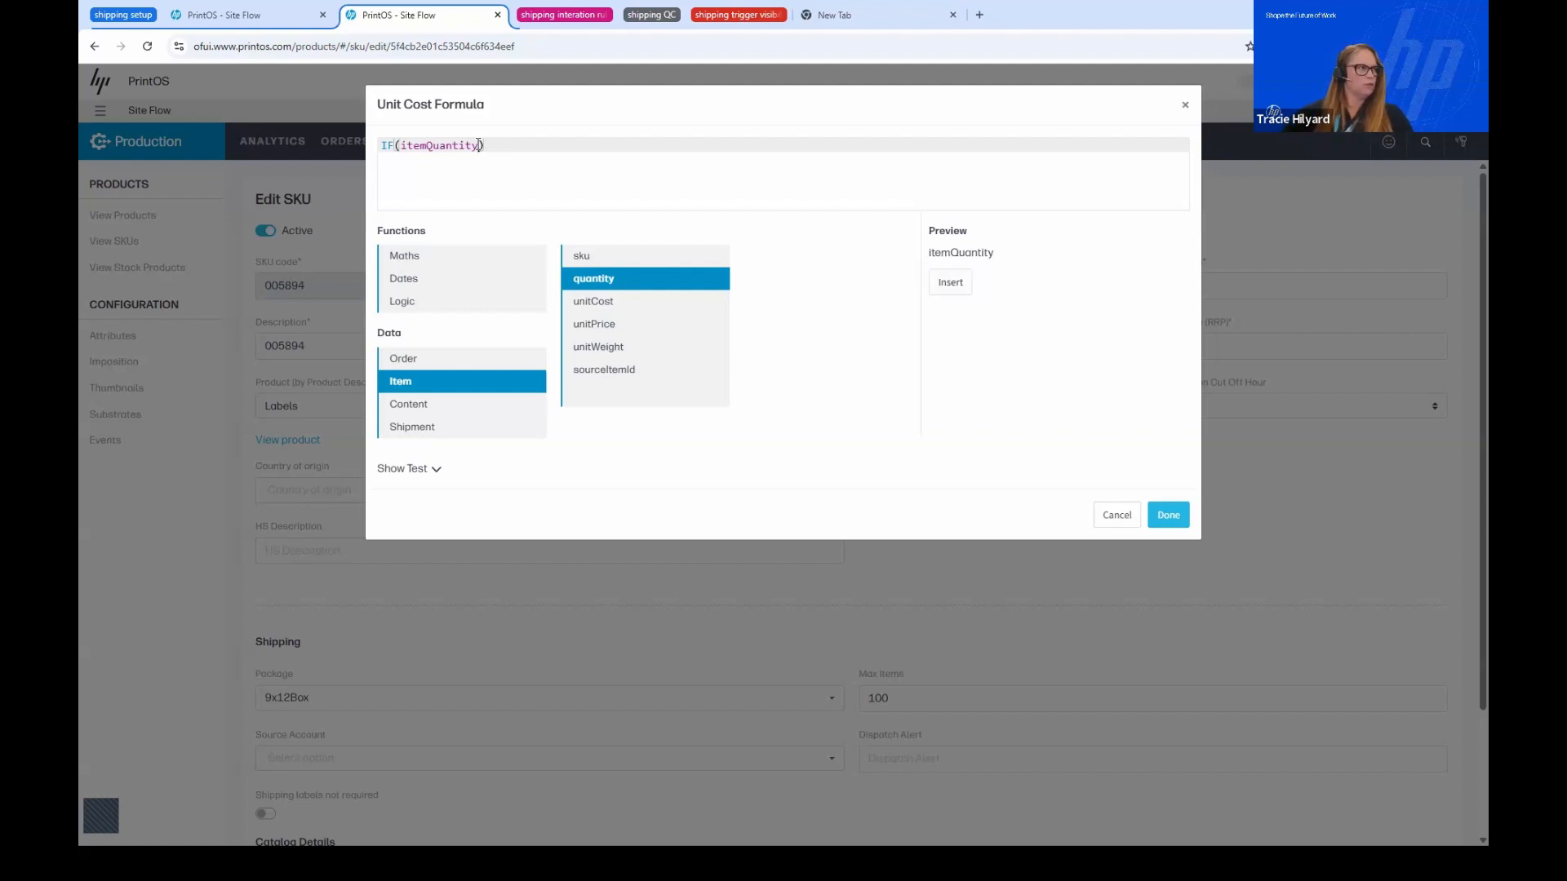
type(">")
type("=100")
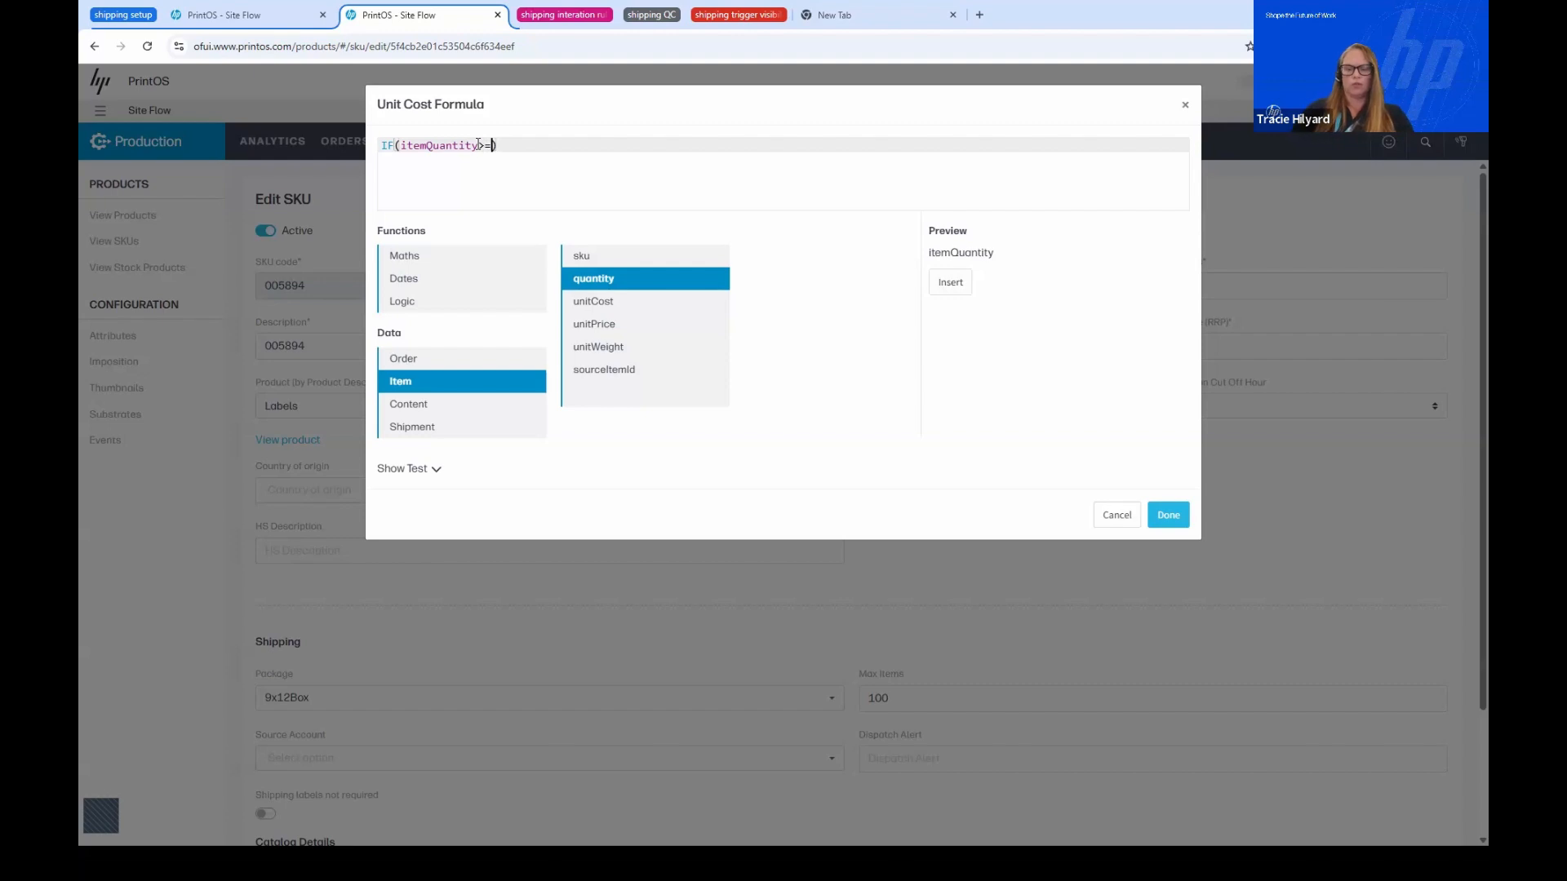
type(",")
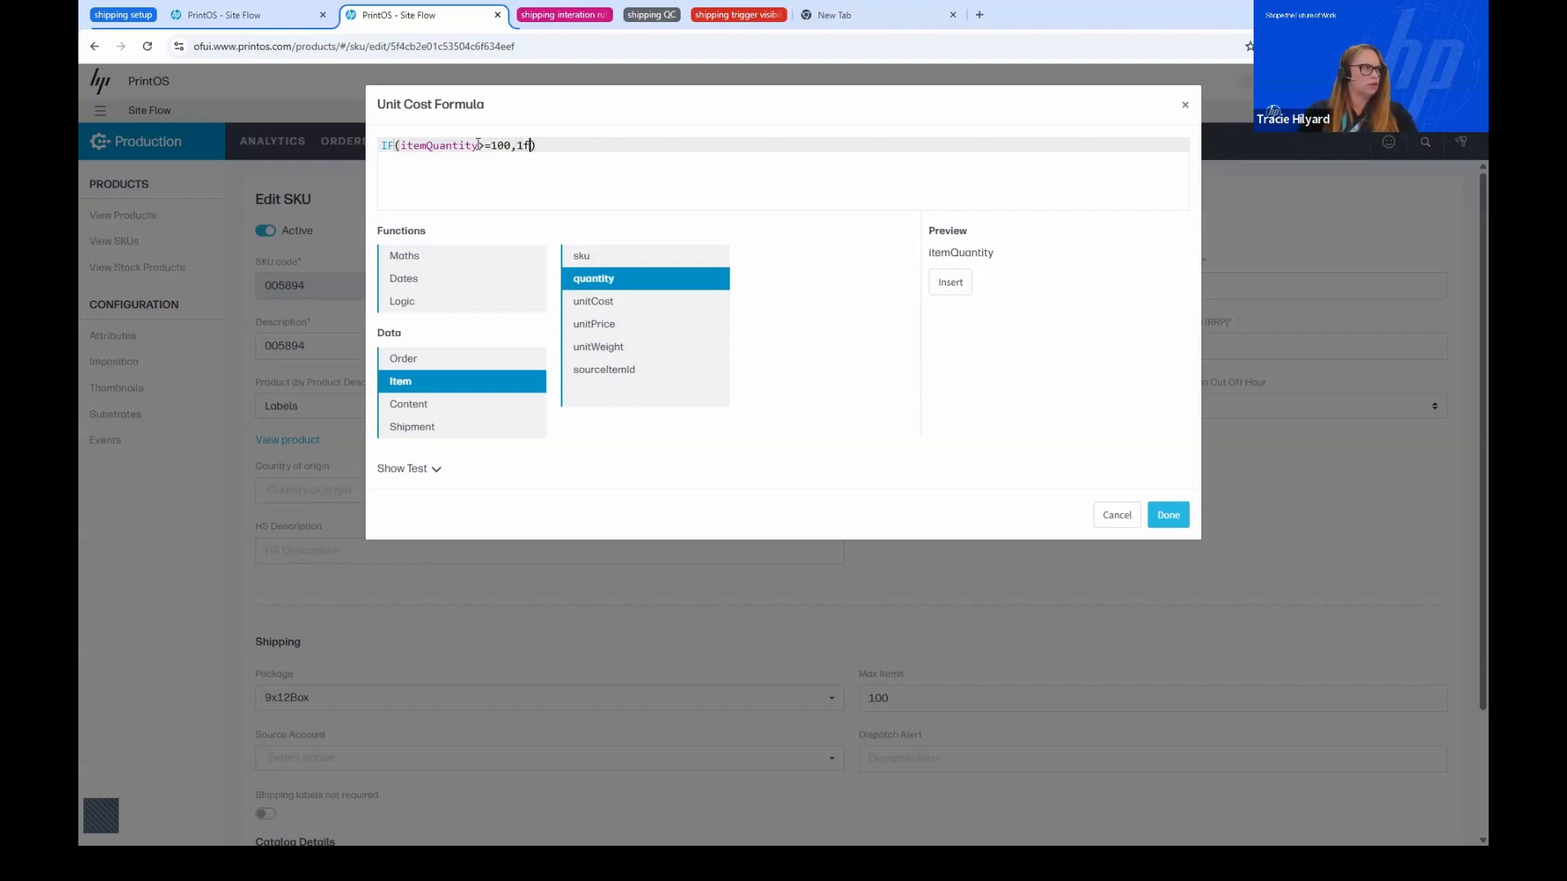
type("1,")
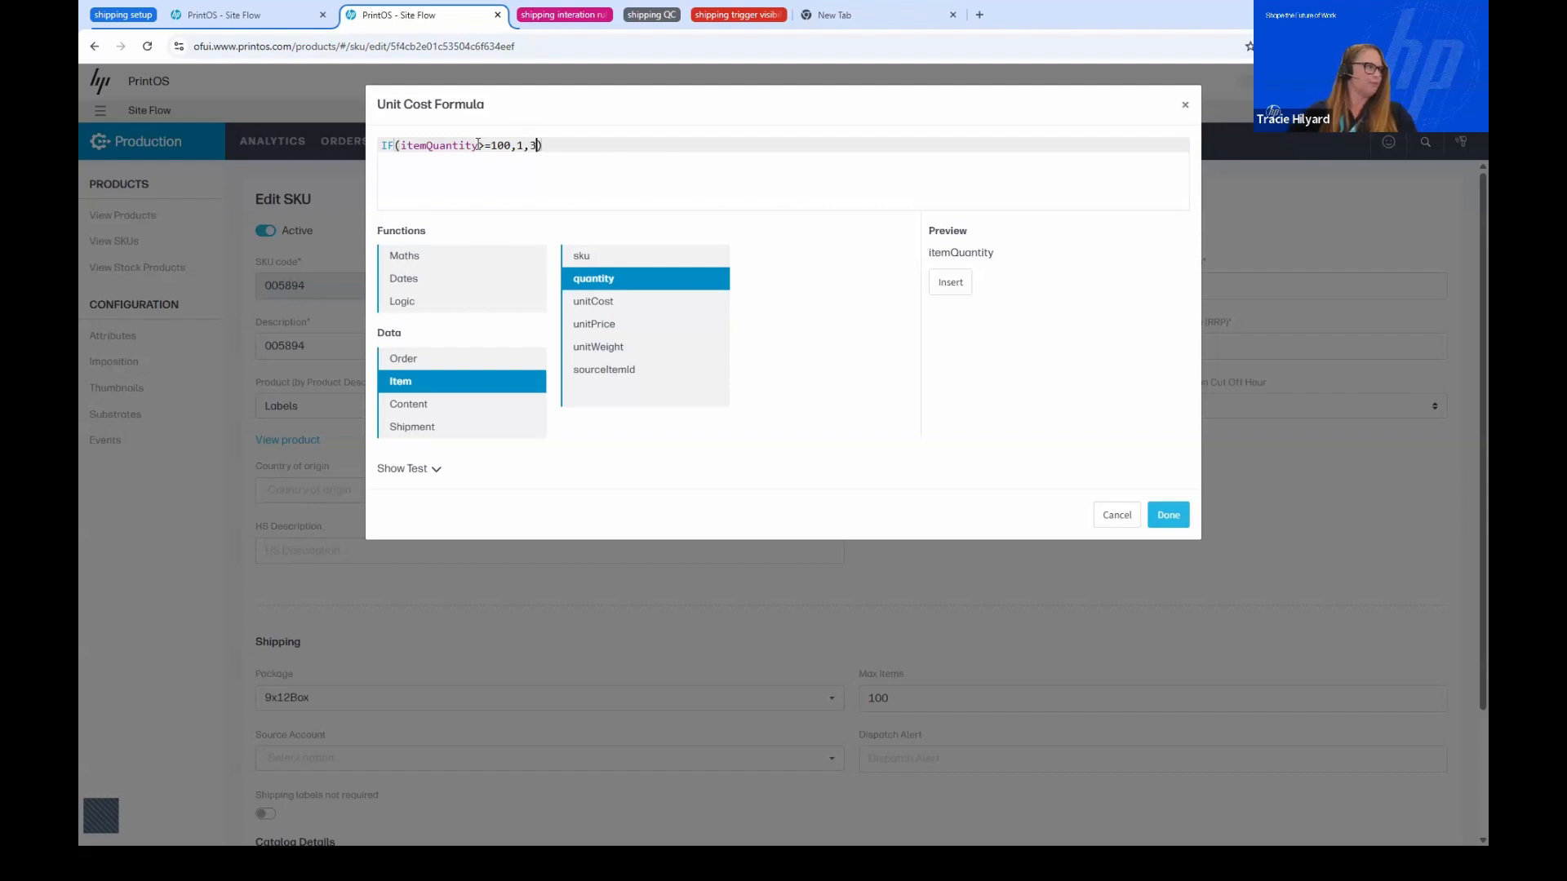
Test the unit cost formula with an item quantity of 80
left_click(432, 472)
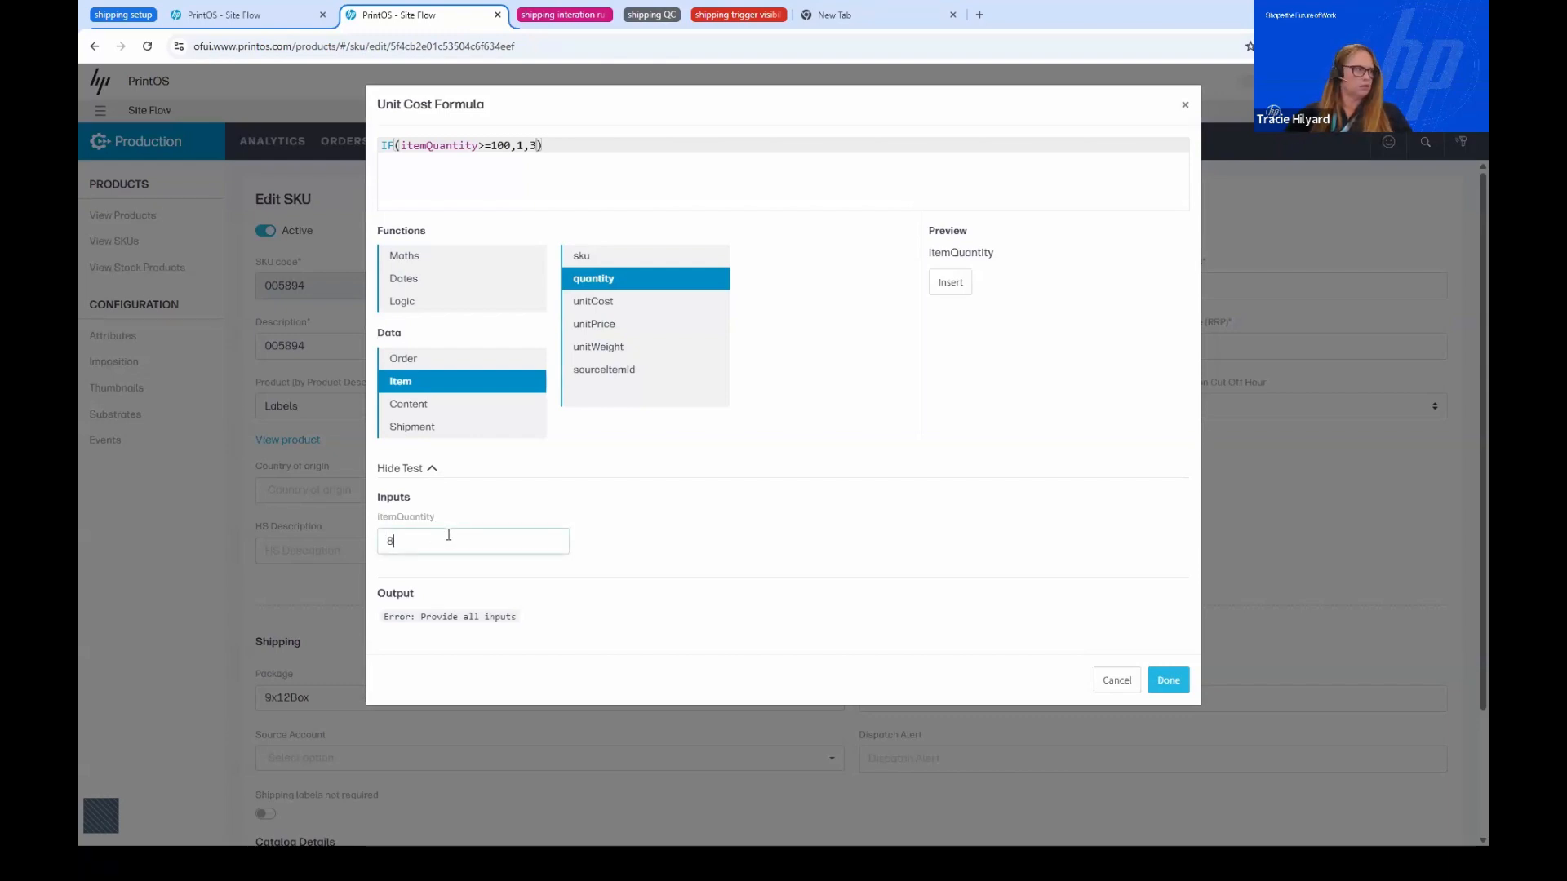
type("0")
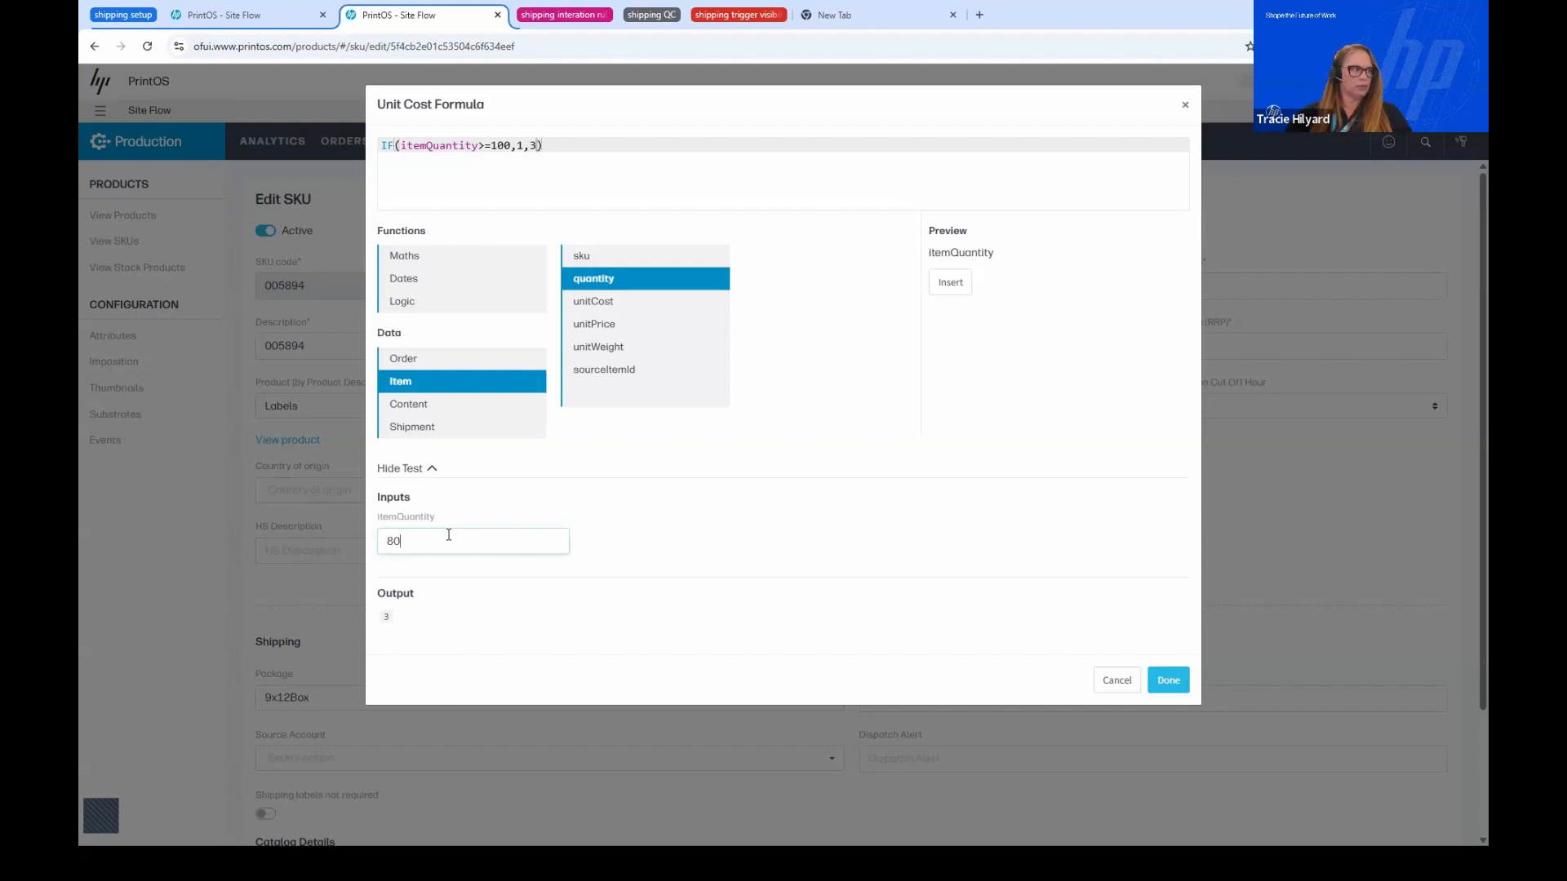
Test the unit cost formula with an item quantity of 101 and accept the formula
key("BackSpace")
key("BackSpace")
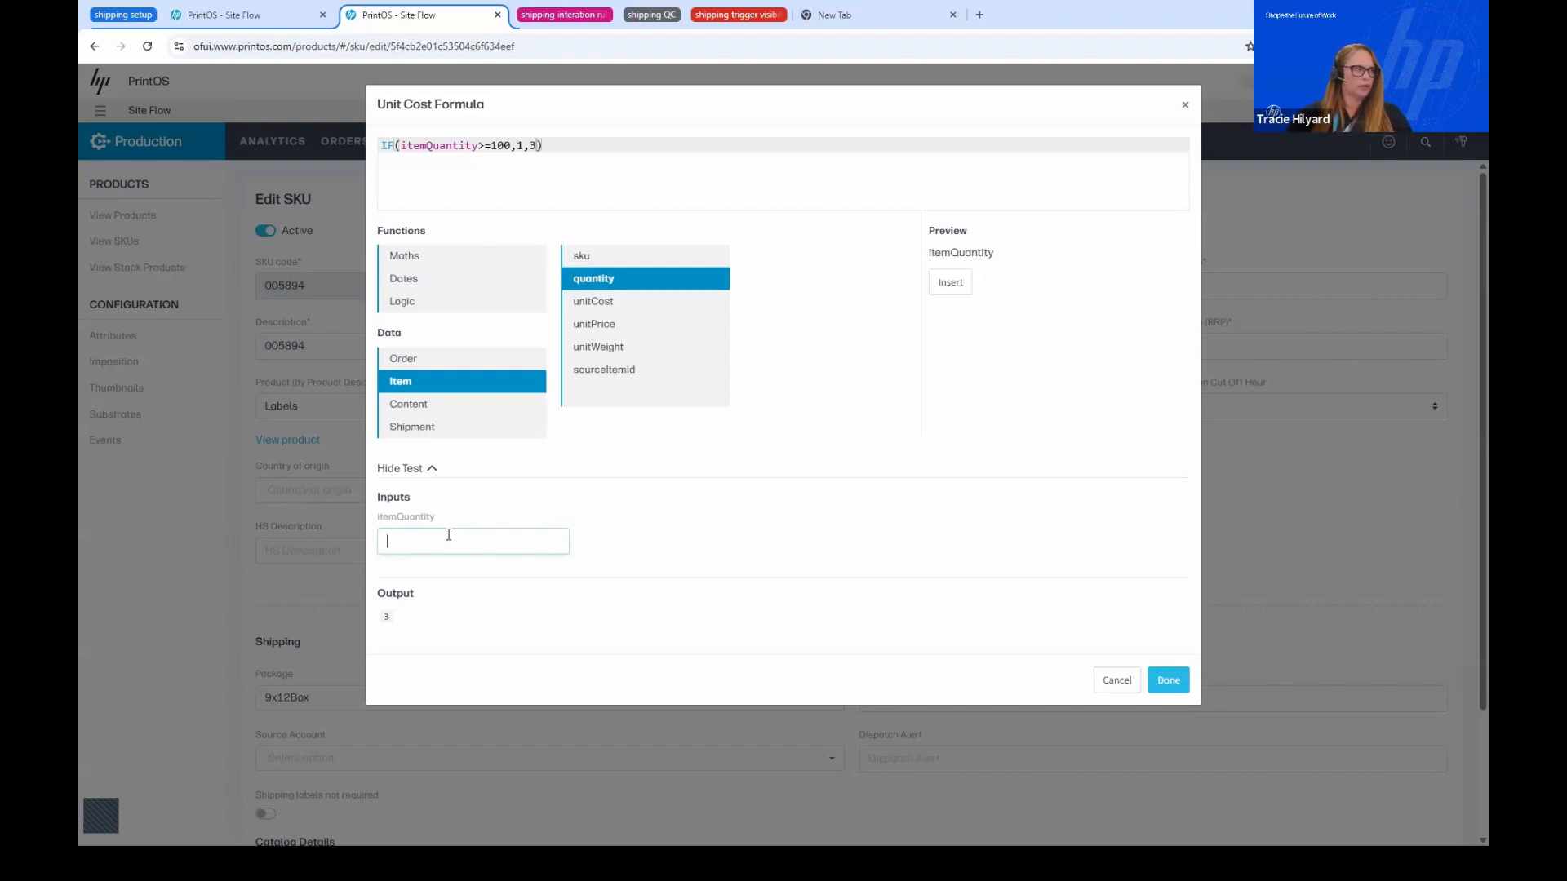
type("101")
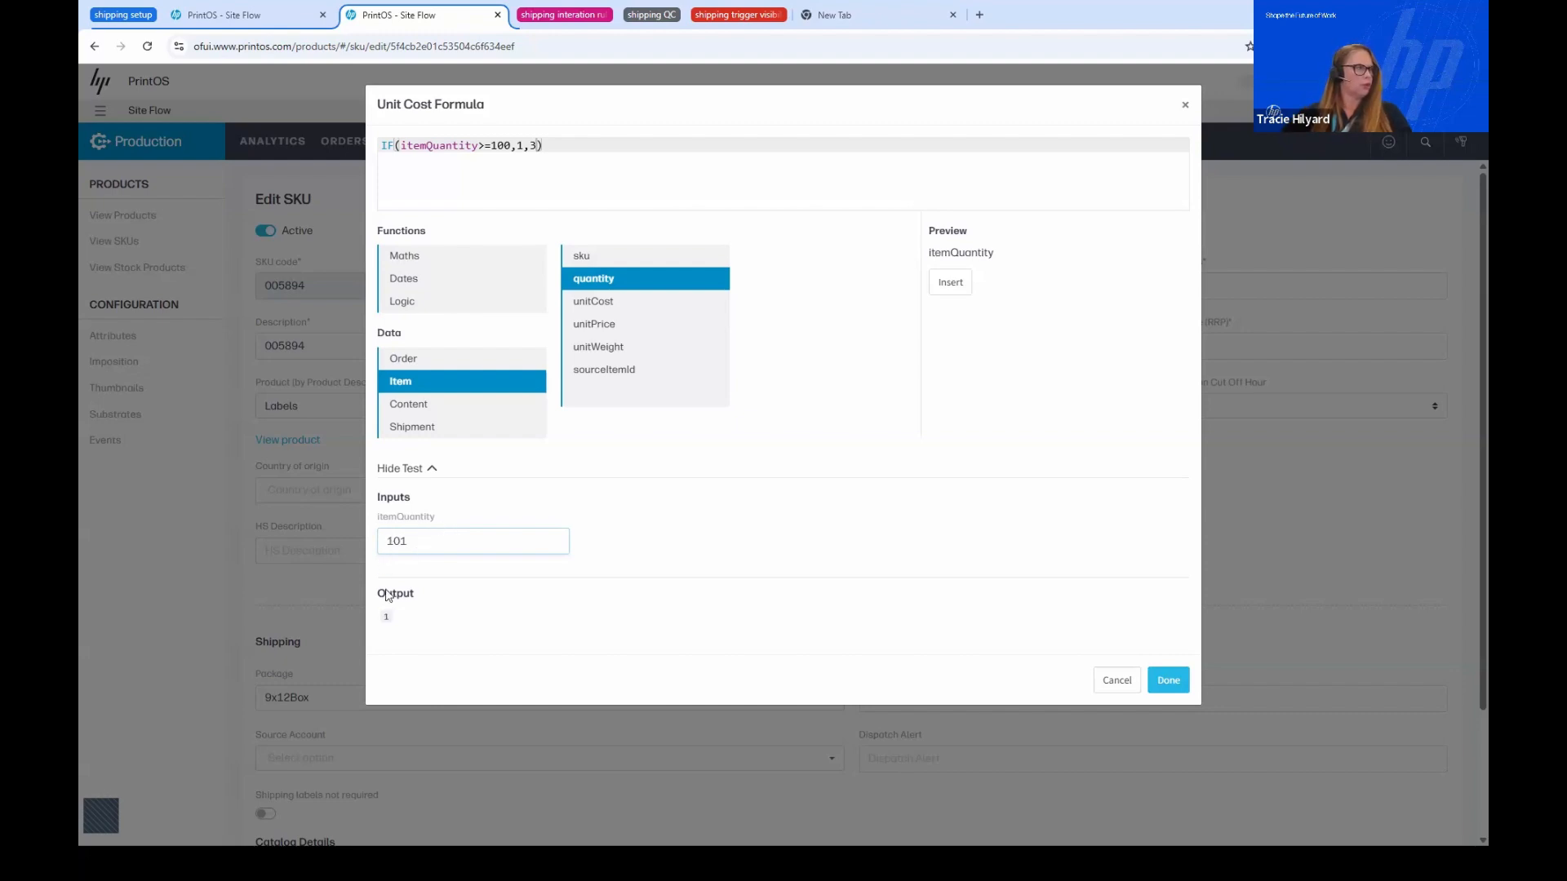
left_click(1168, 680)
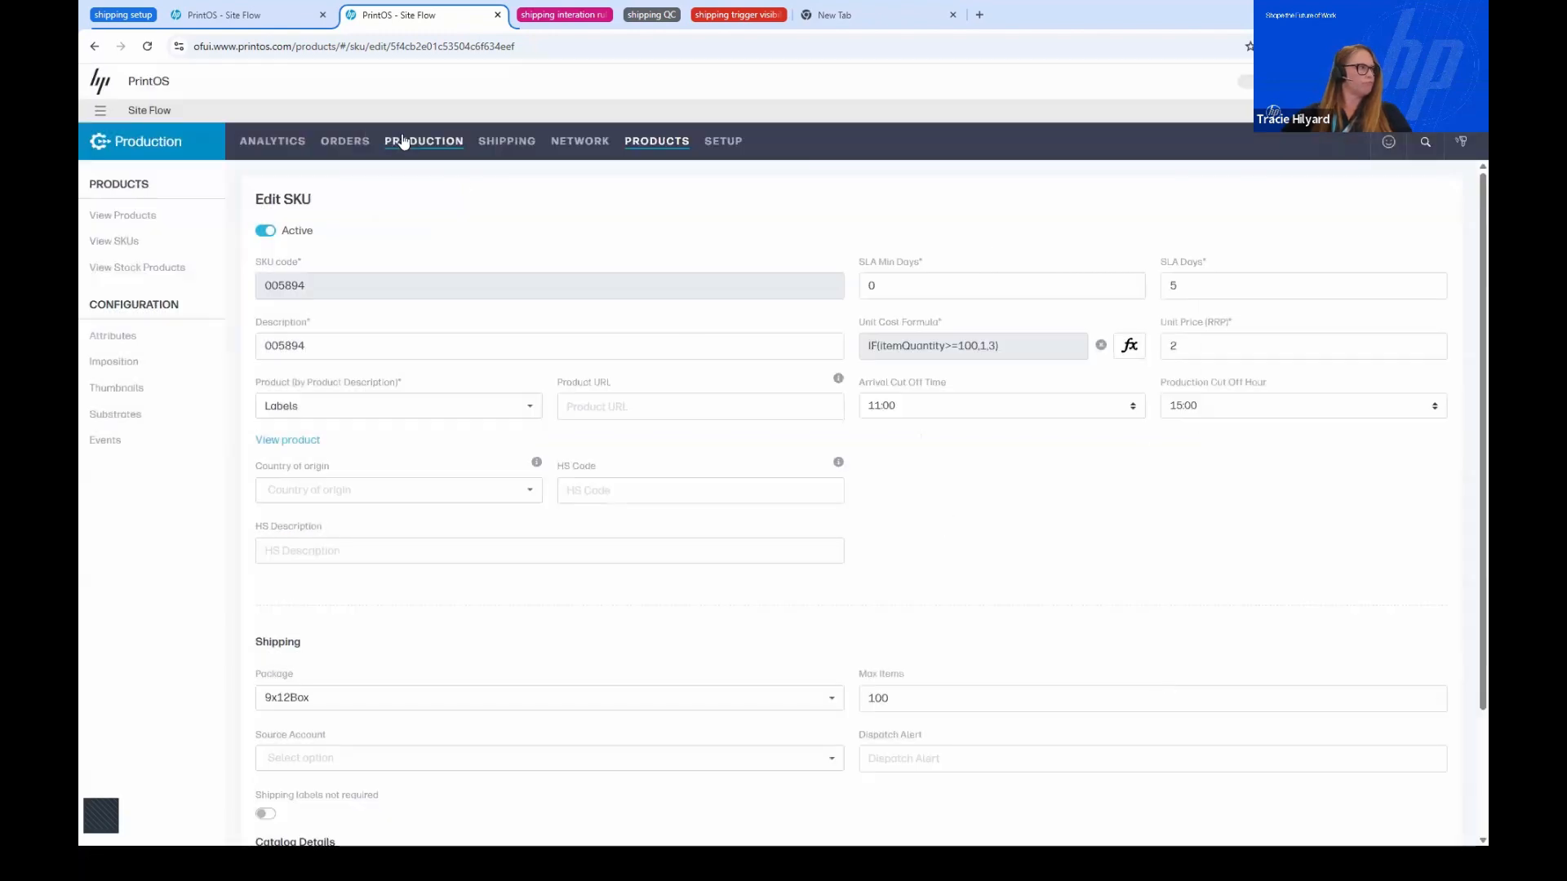
Switch to the shipping integration pages, open a new ShipEngine connection from Integrations, and try its connection test
left_click(123, 11)
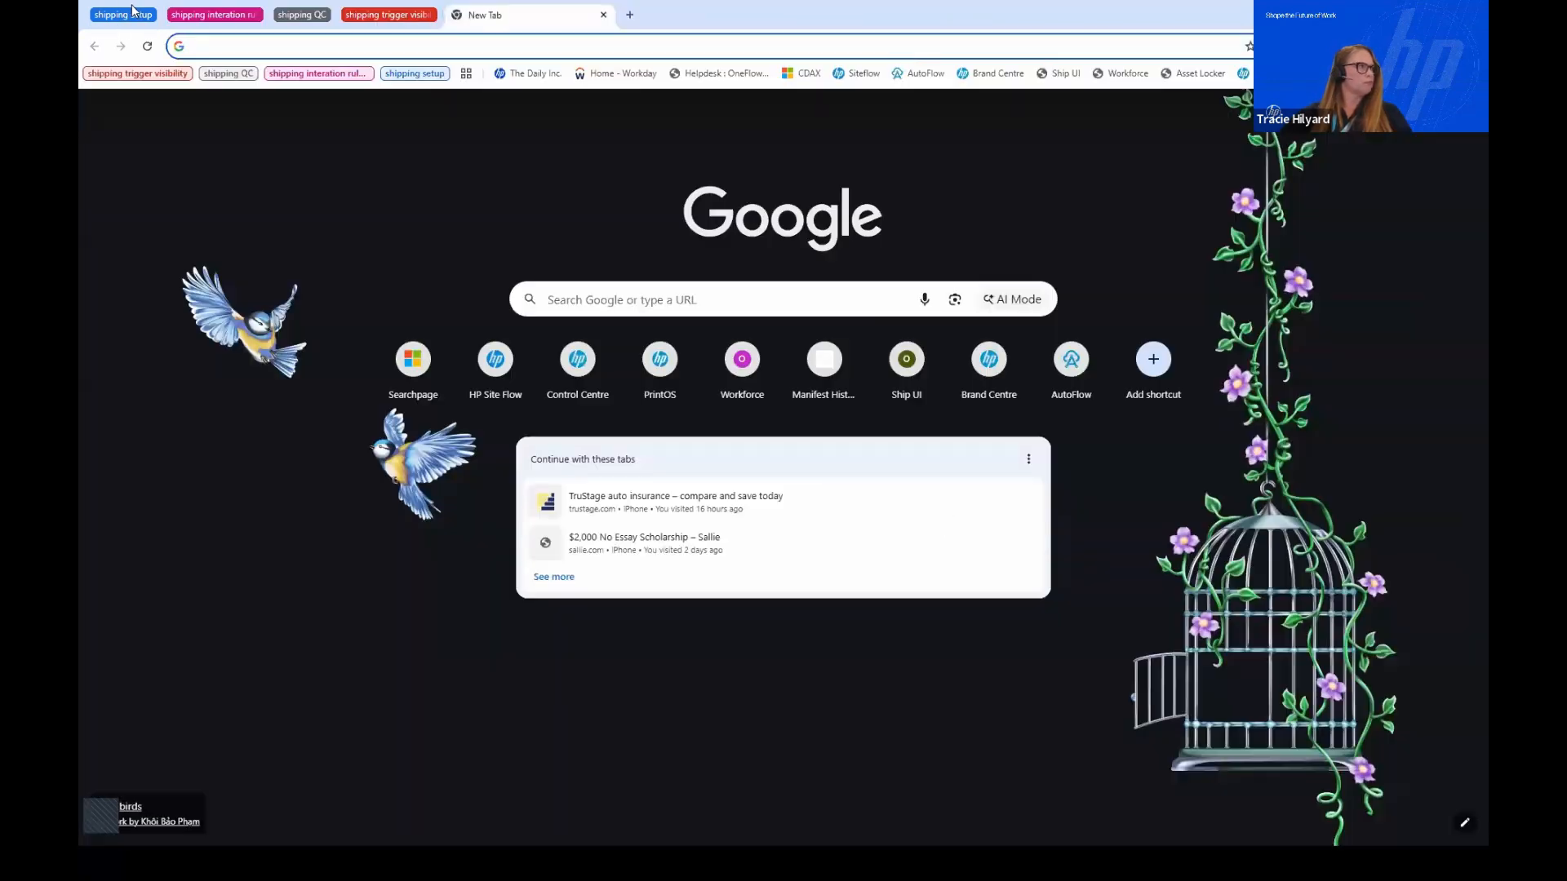
left_click(215, 15)
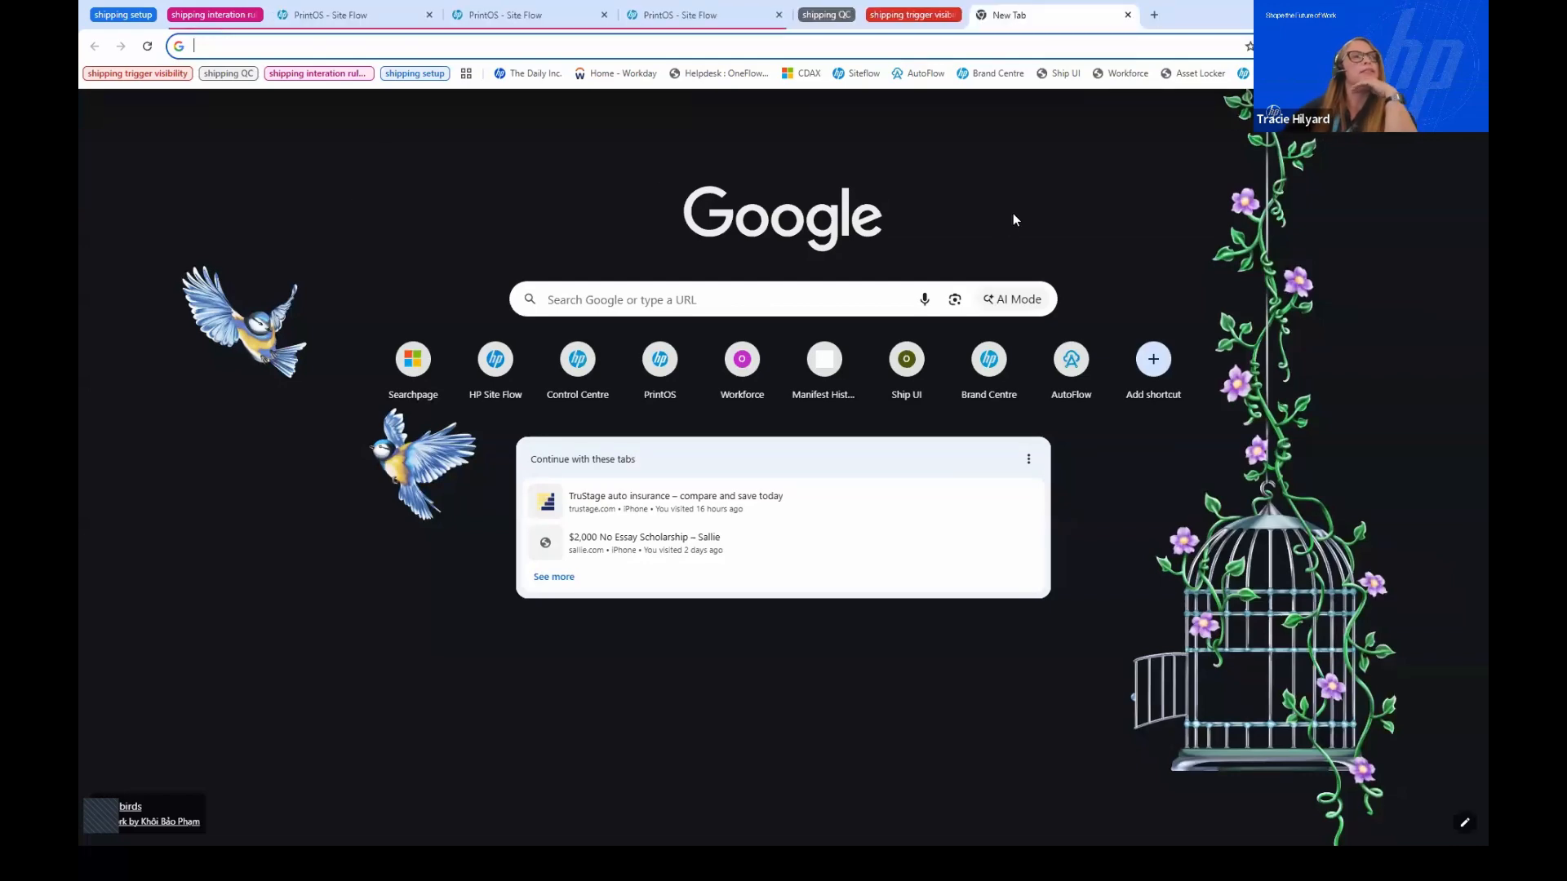
left_click(359, 15)
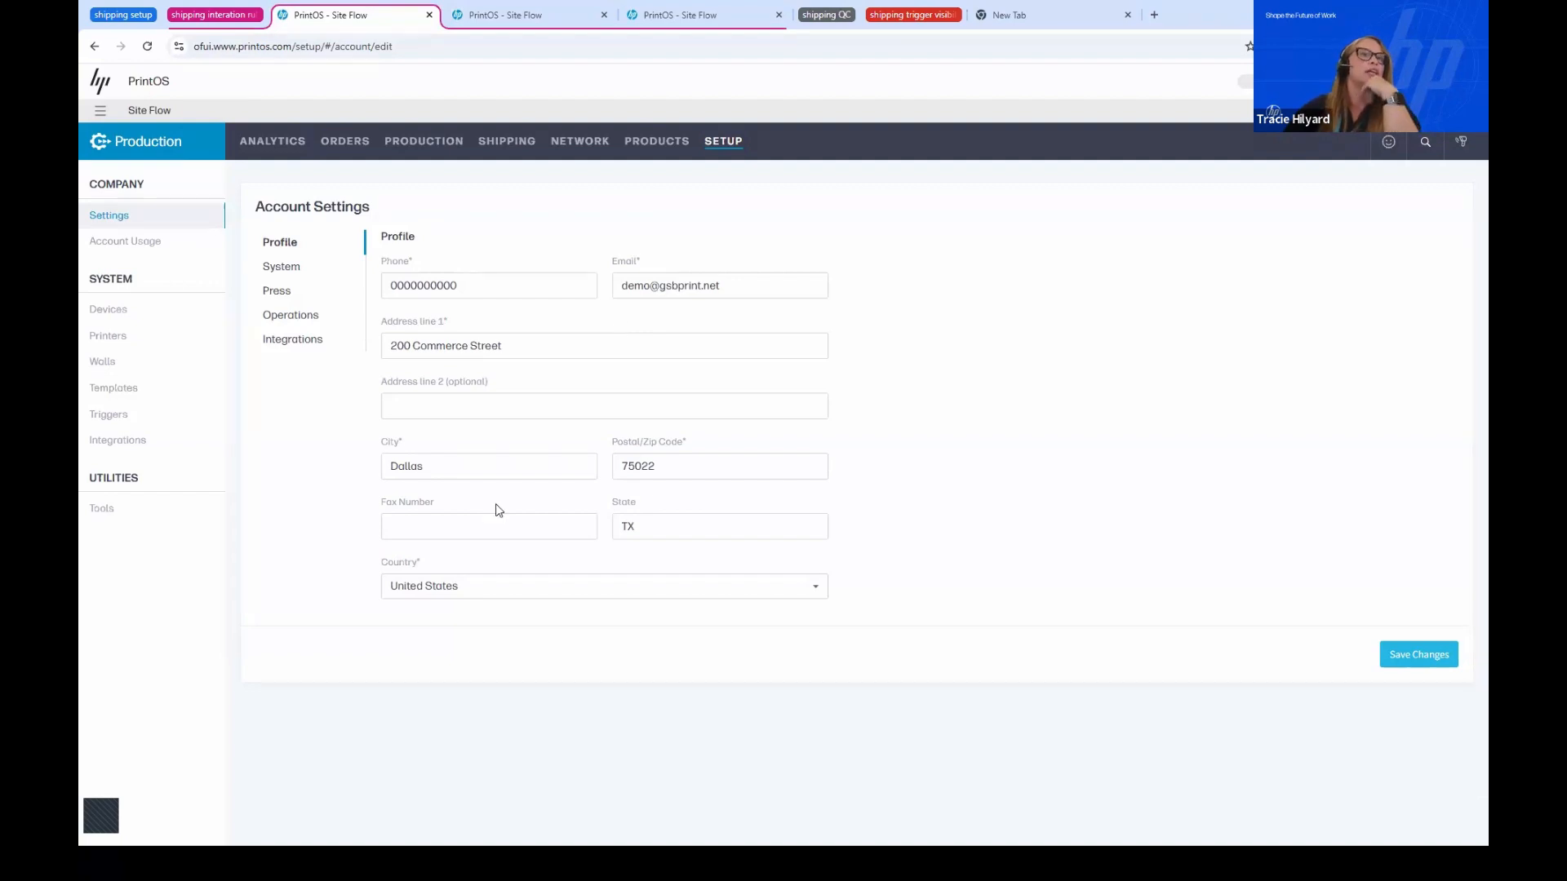
left_click(121, 447)
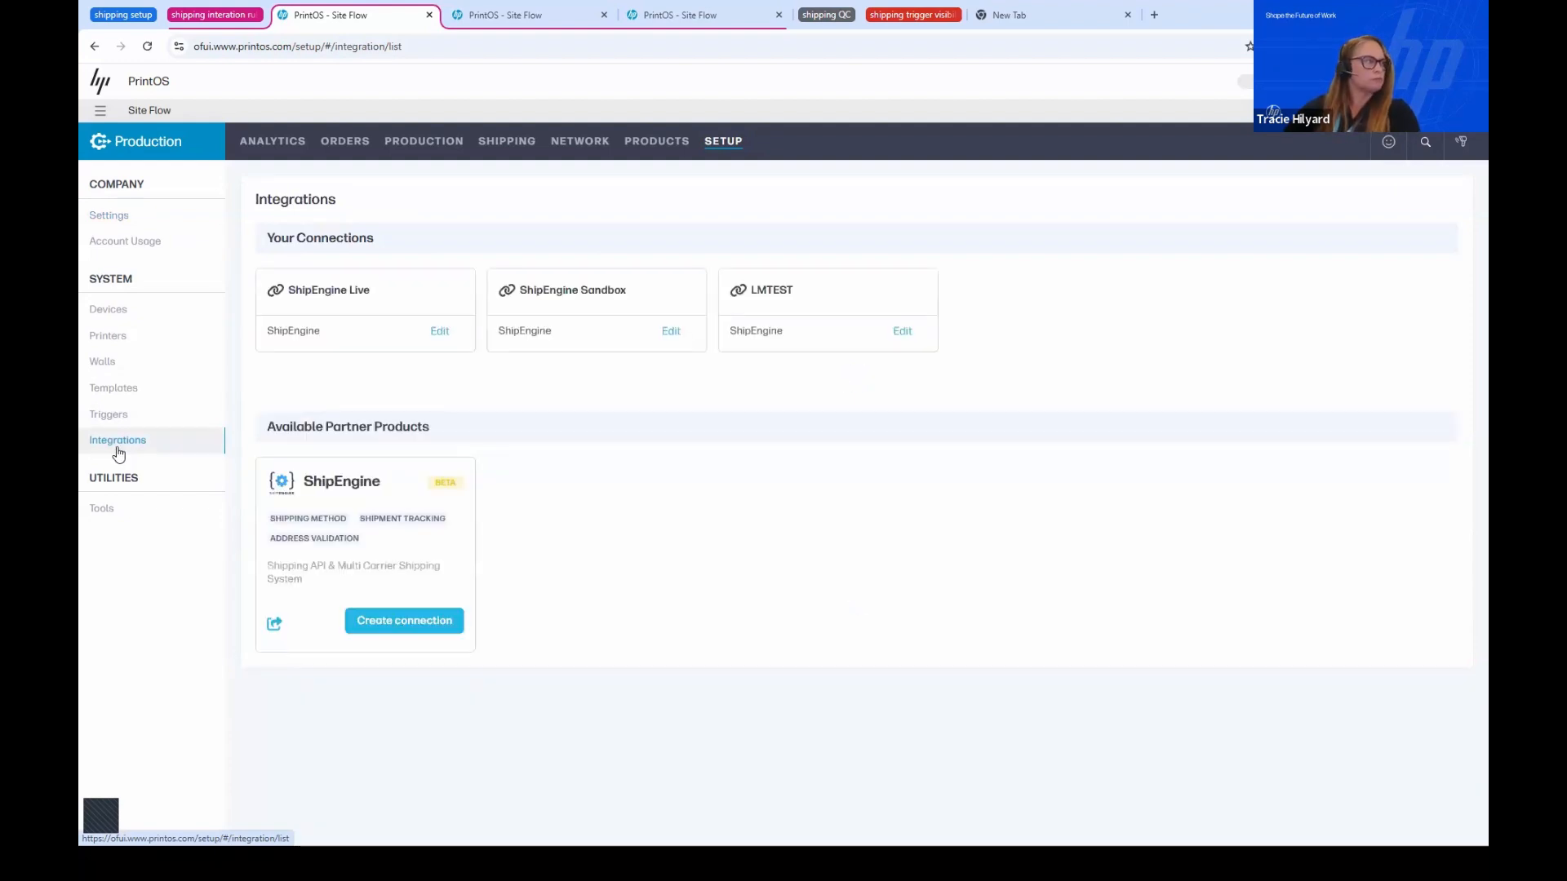
left_click(423, 616)
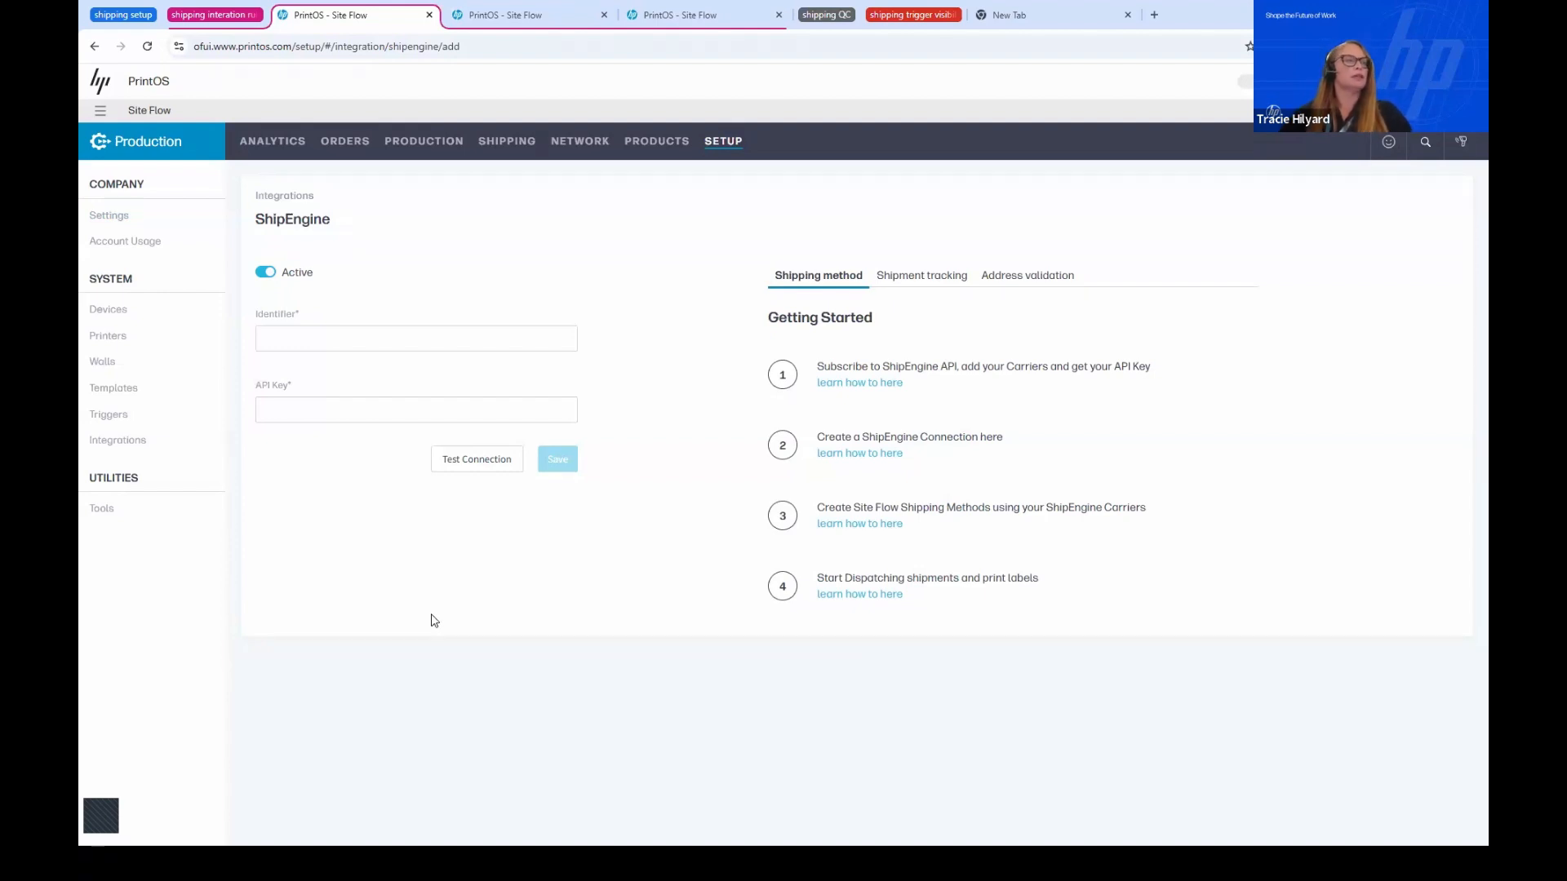
left_click(479, 462)
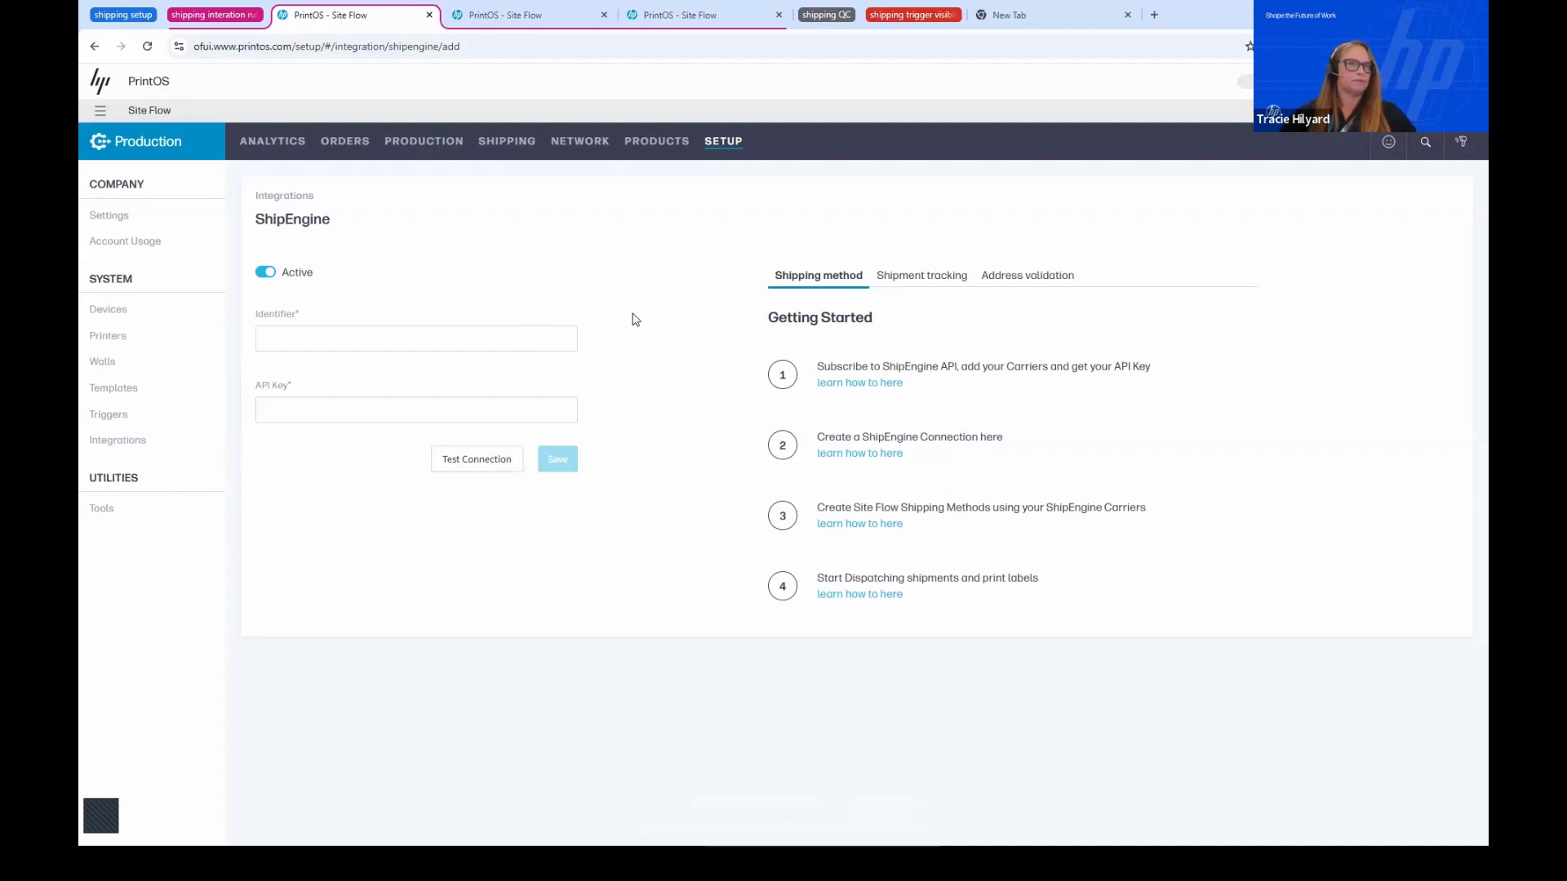
Open a new ShipEngine shipping method form and examine its address validation options
left_click(476, 18)
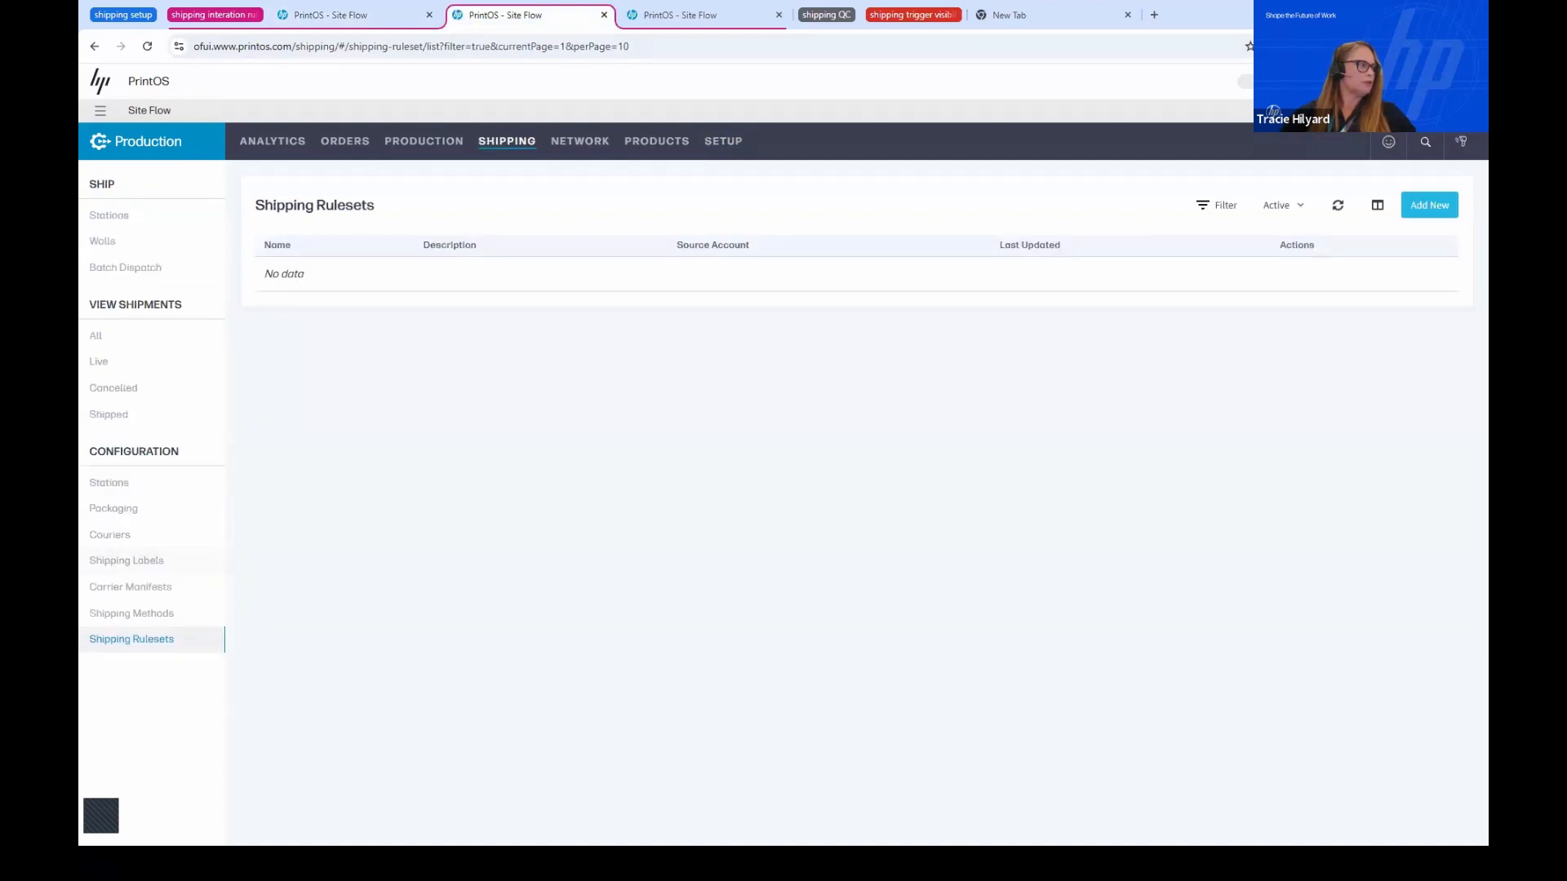
left_click(150, 613)
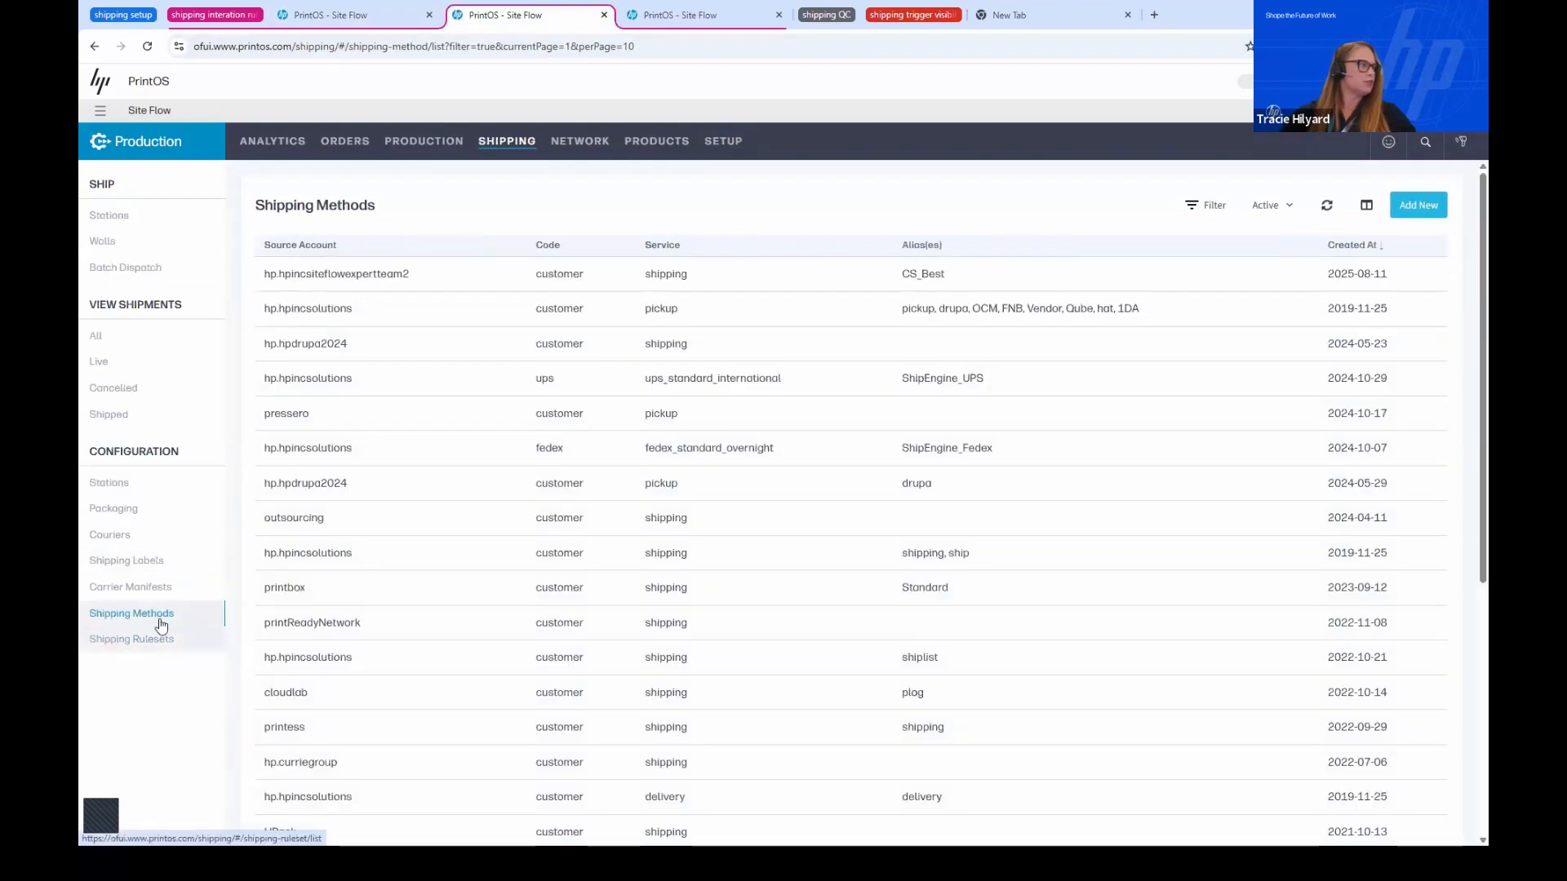
left_click(1435, 209)
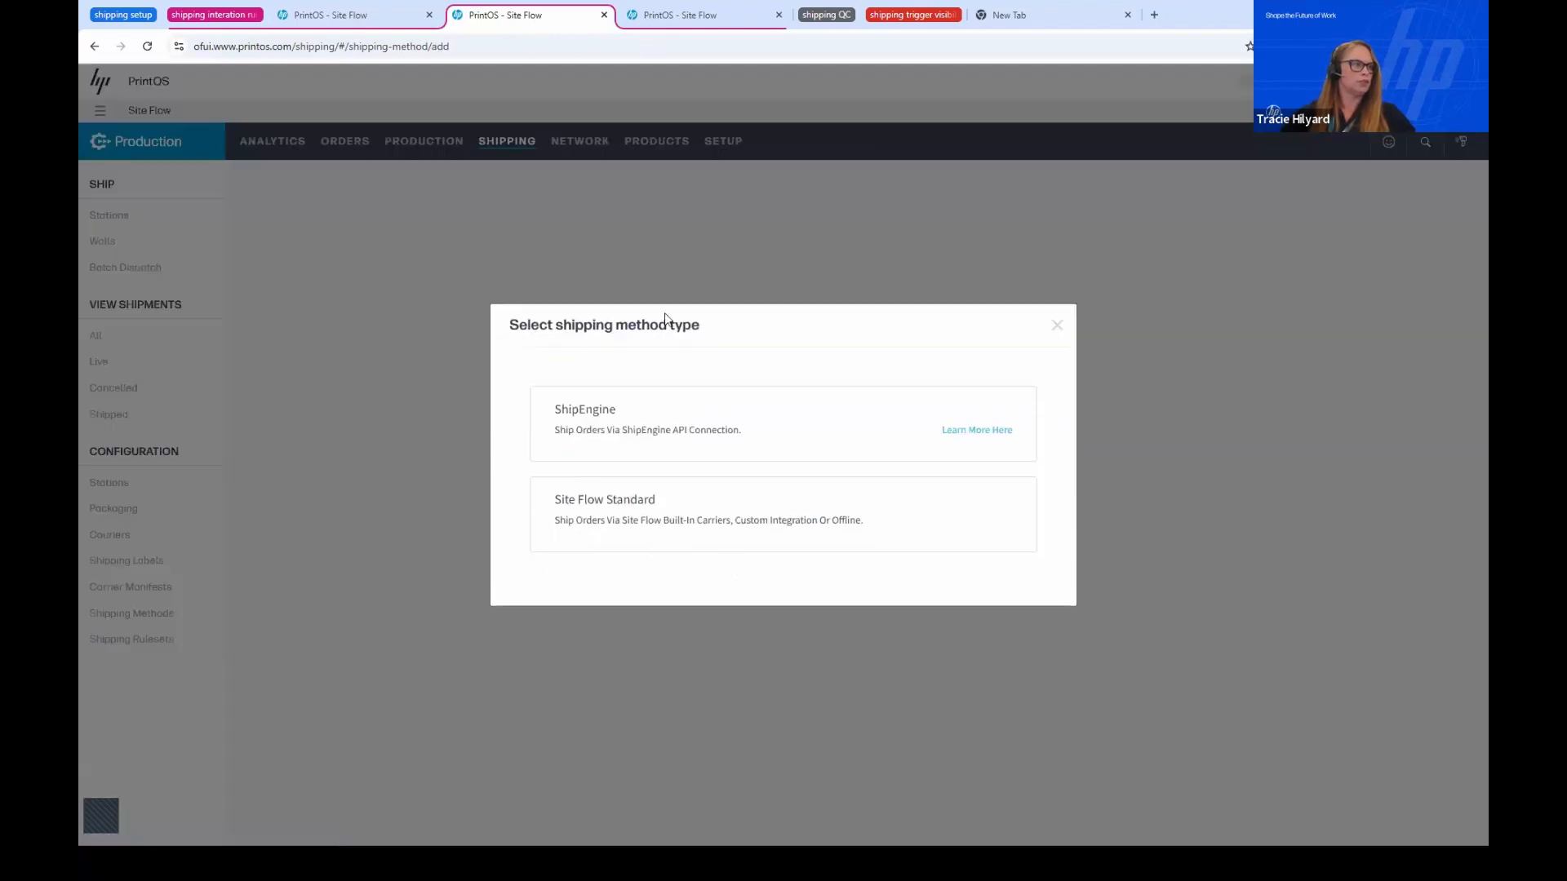
left_click(605, 433)
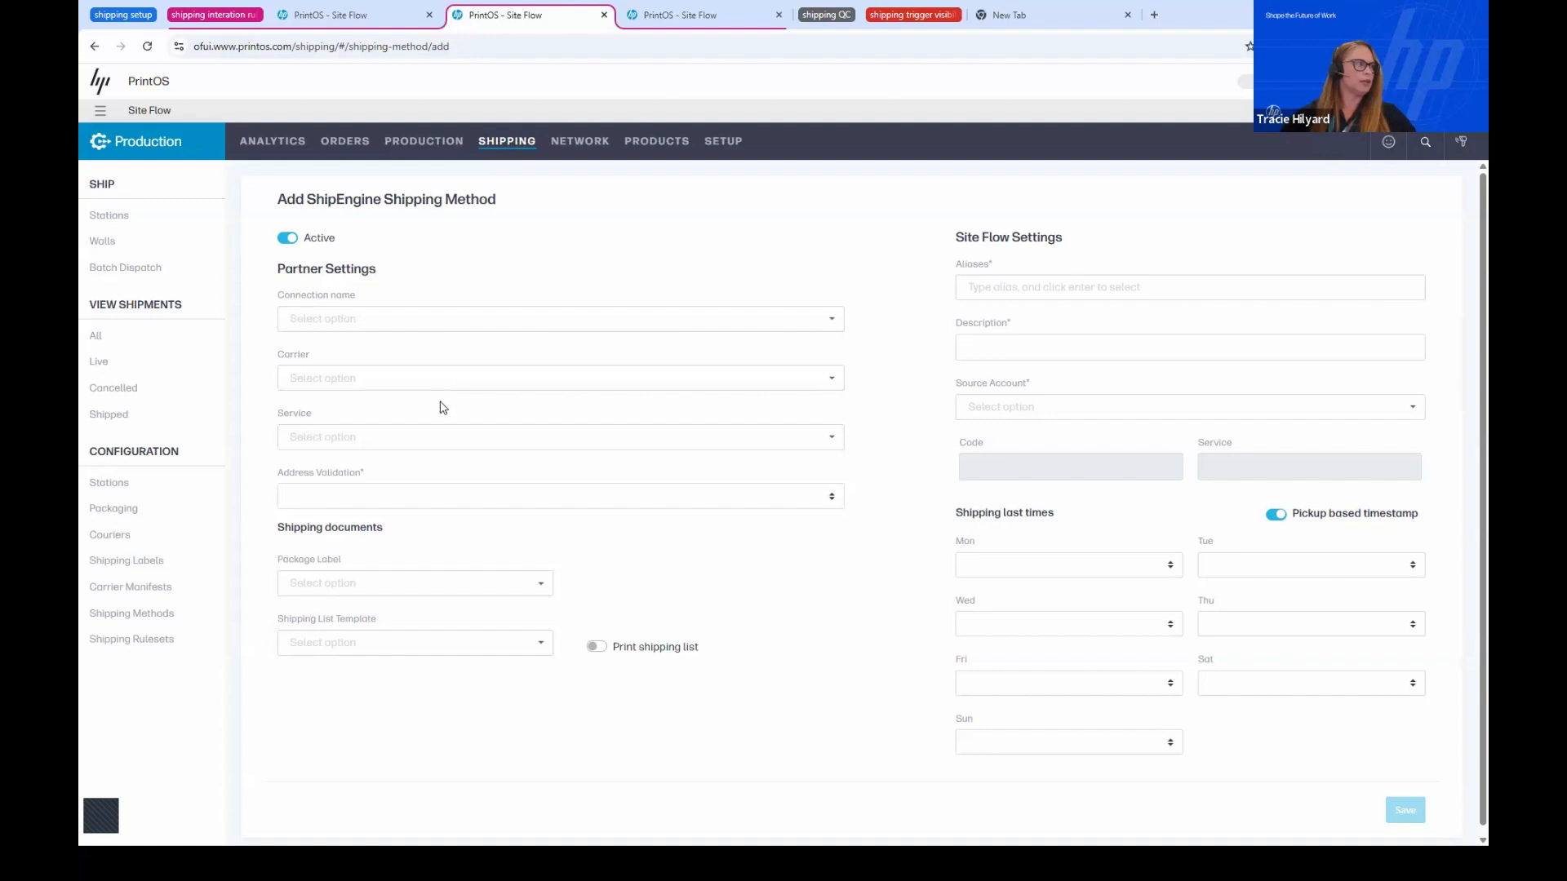
left_click(826, 501)
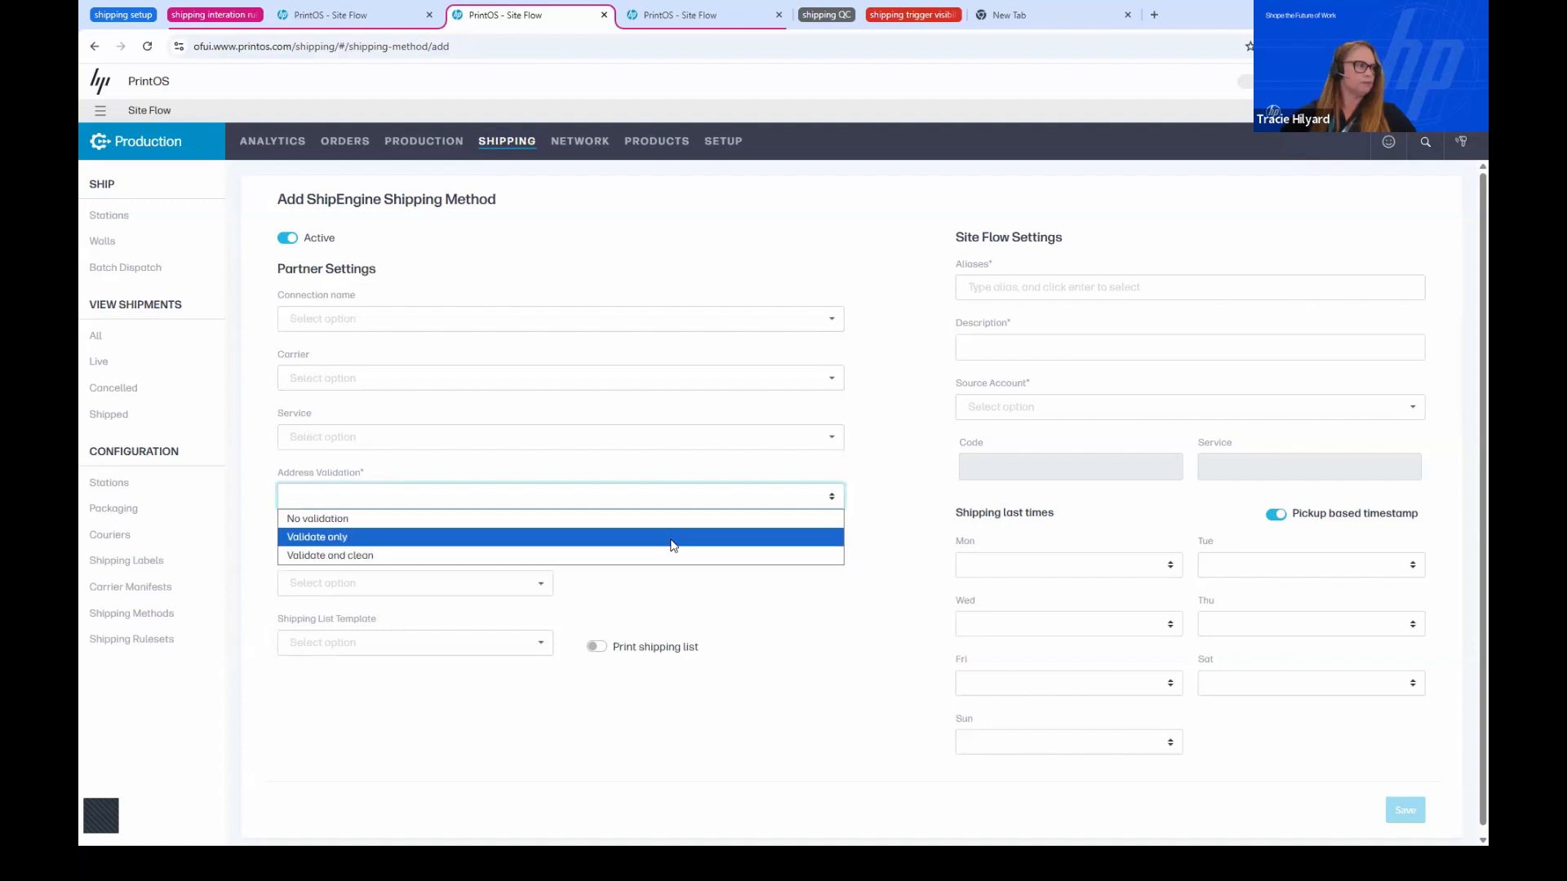
left_click(795, 629)
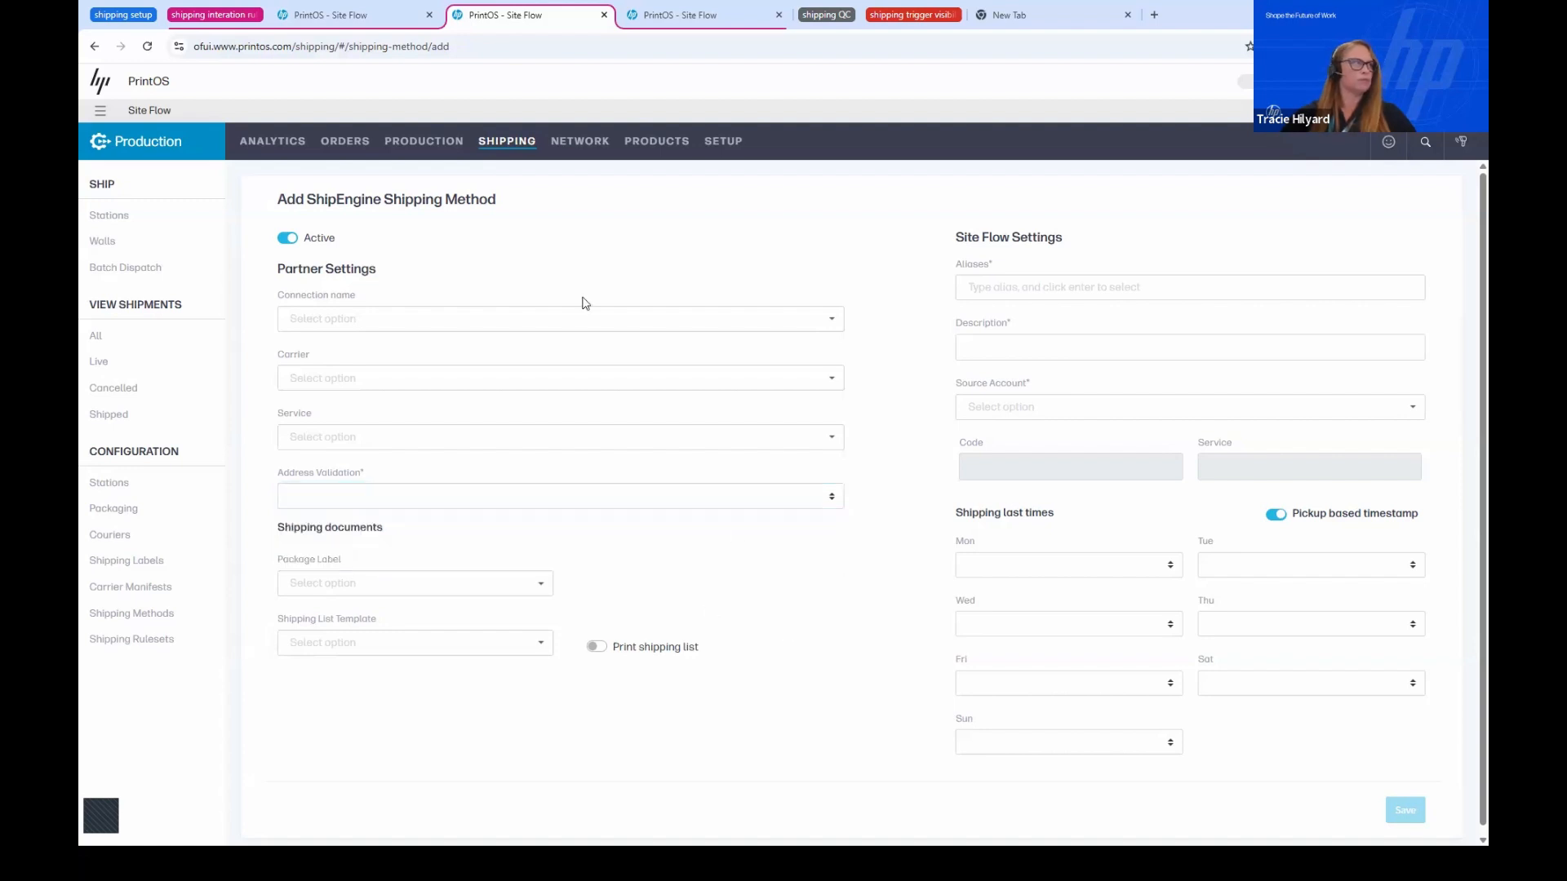
Start a new shipping ruleset from the Shipping Rulesets configuration page
left_click(225, 13)
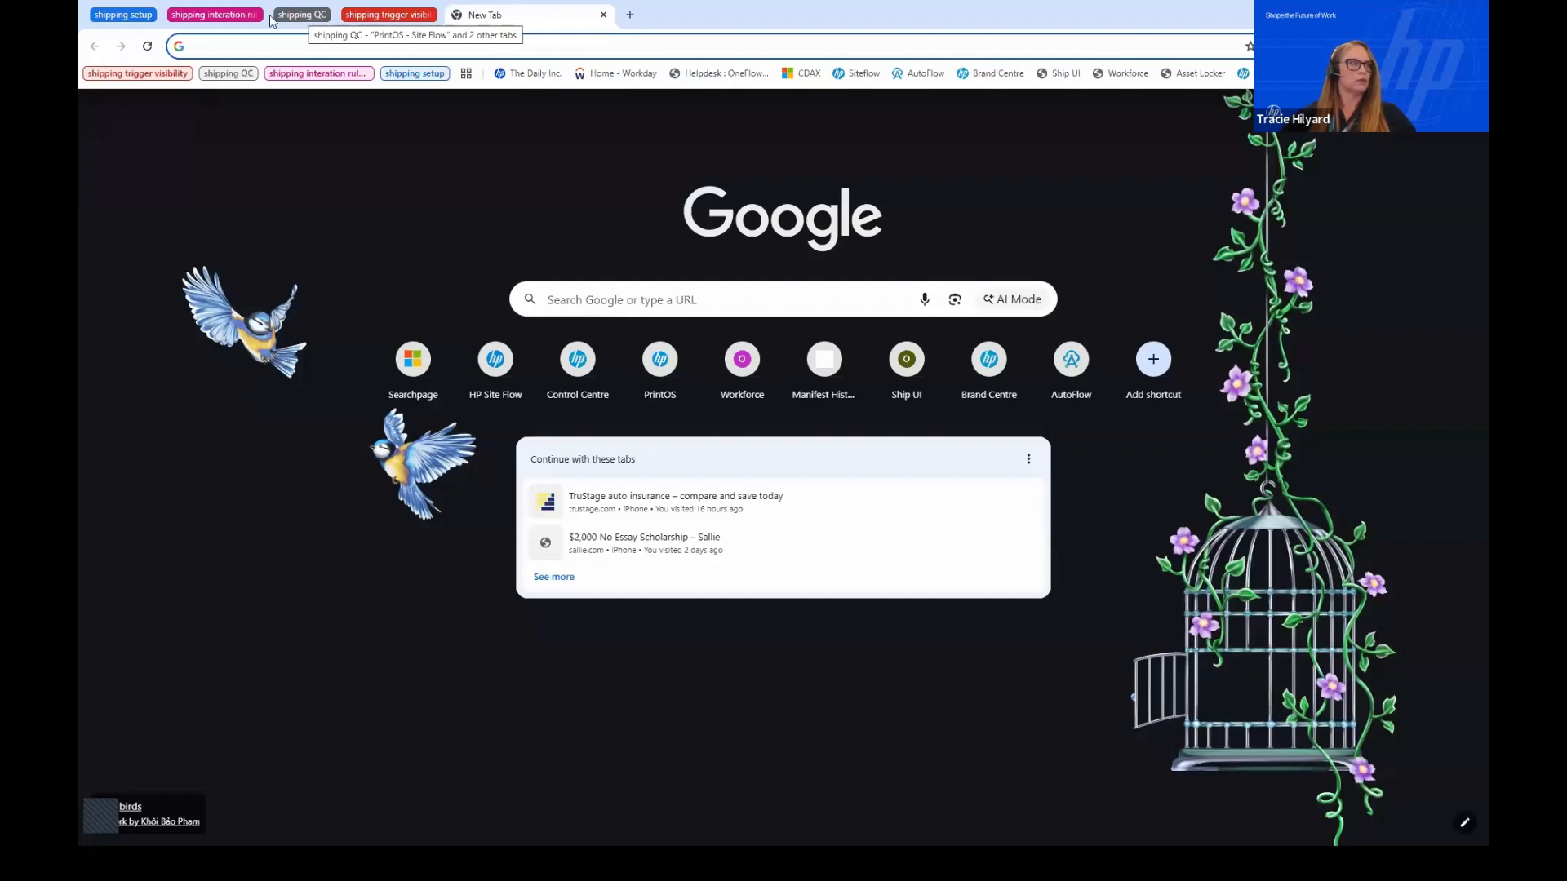
left_click(225, 18)
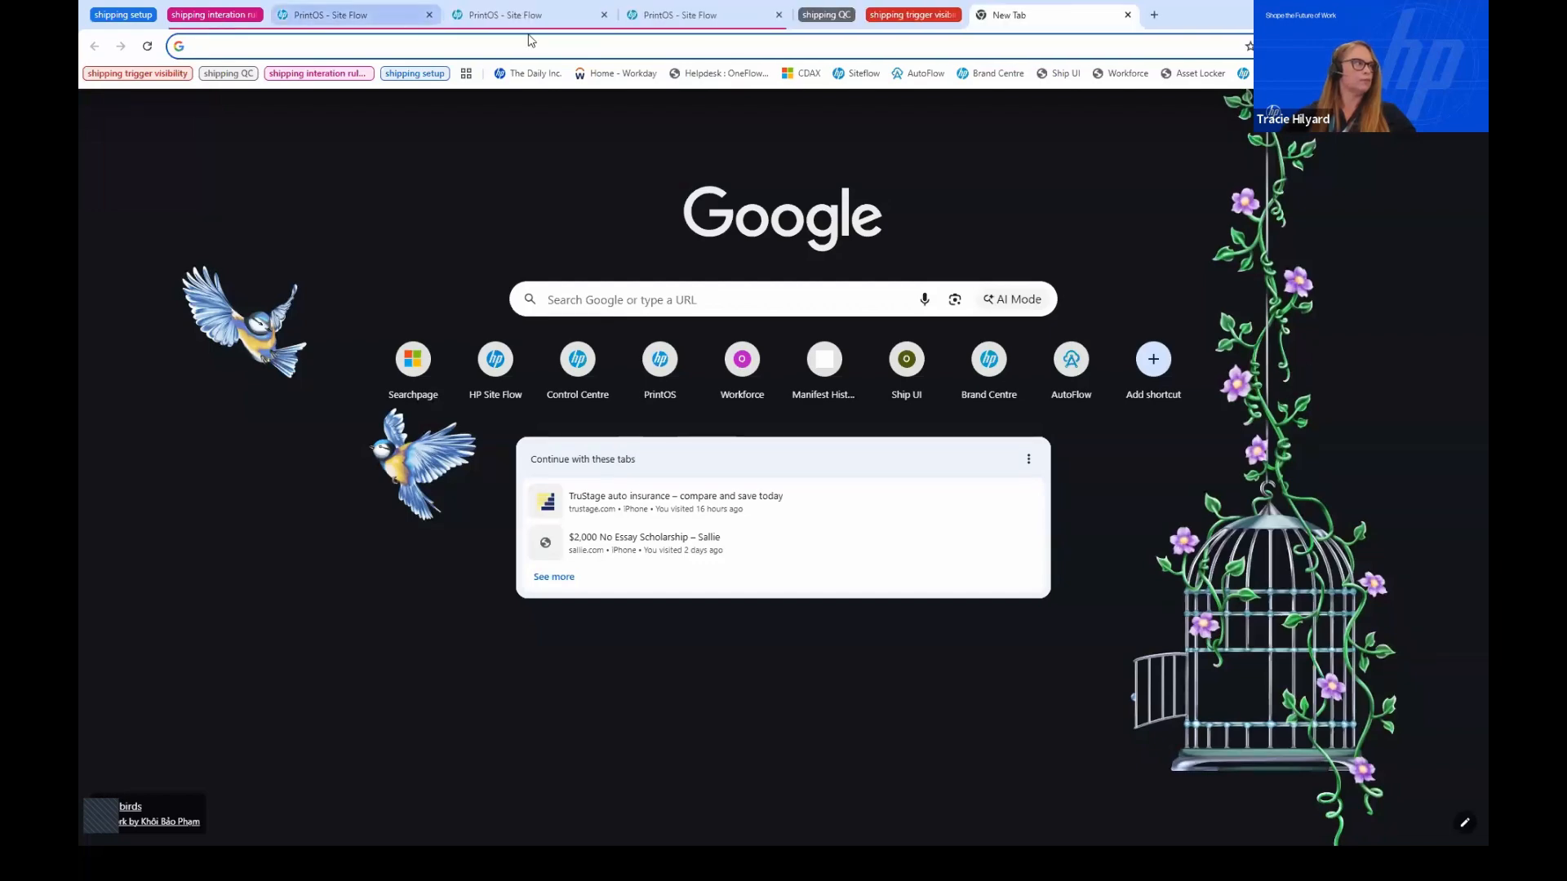
left_click(666, 18)
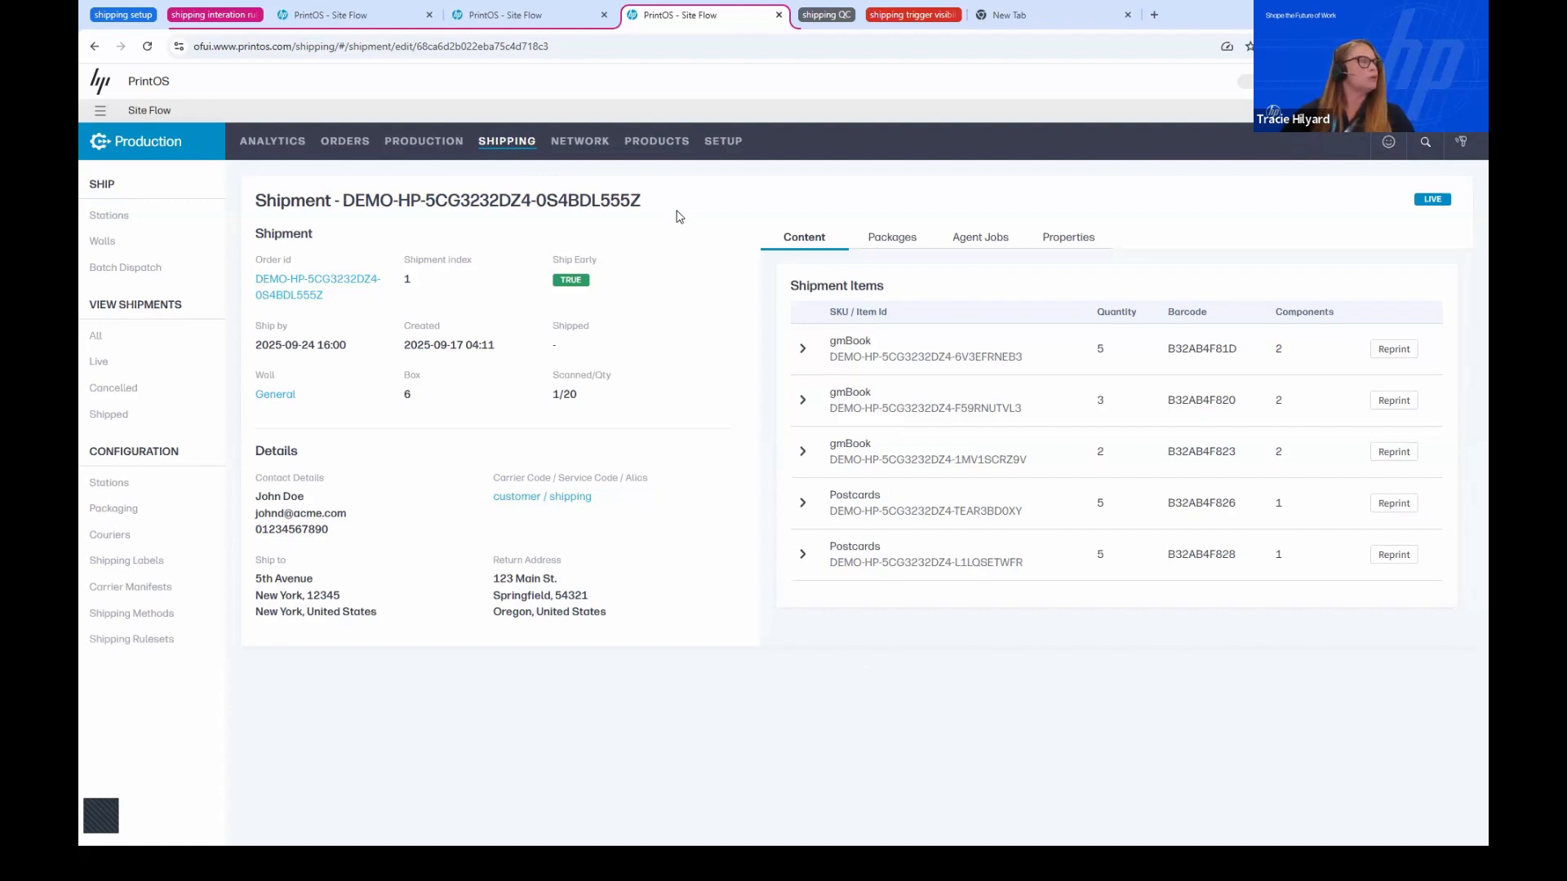
left_click(118, 639)
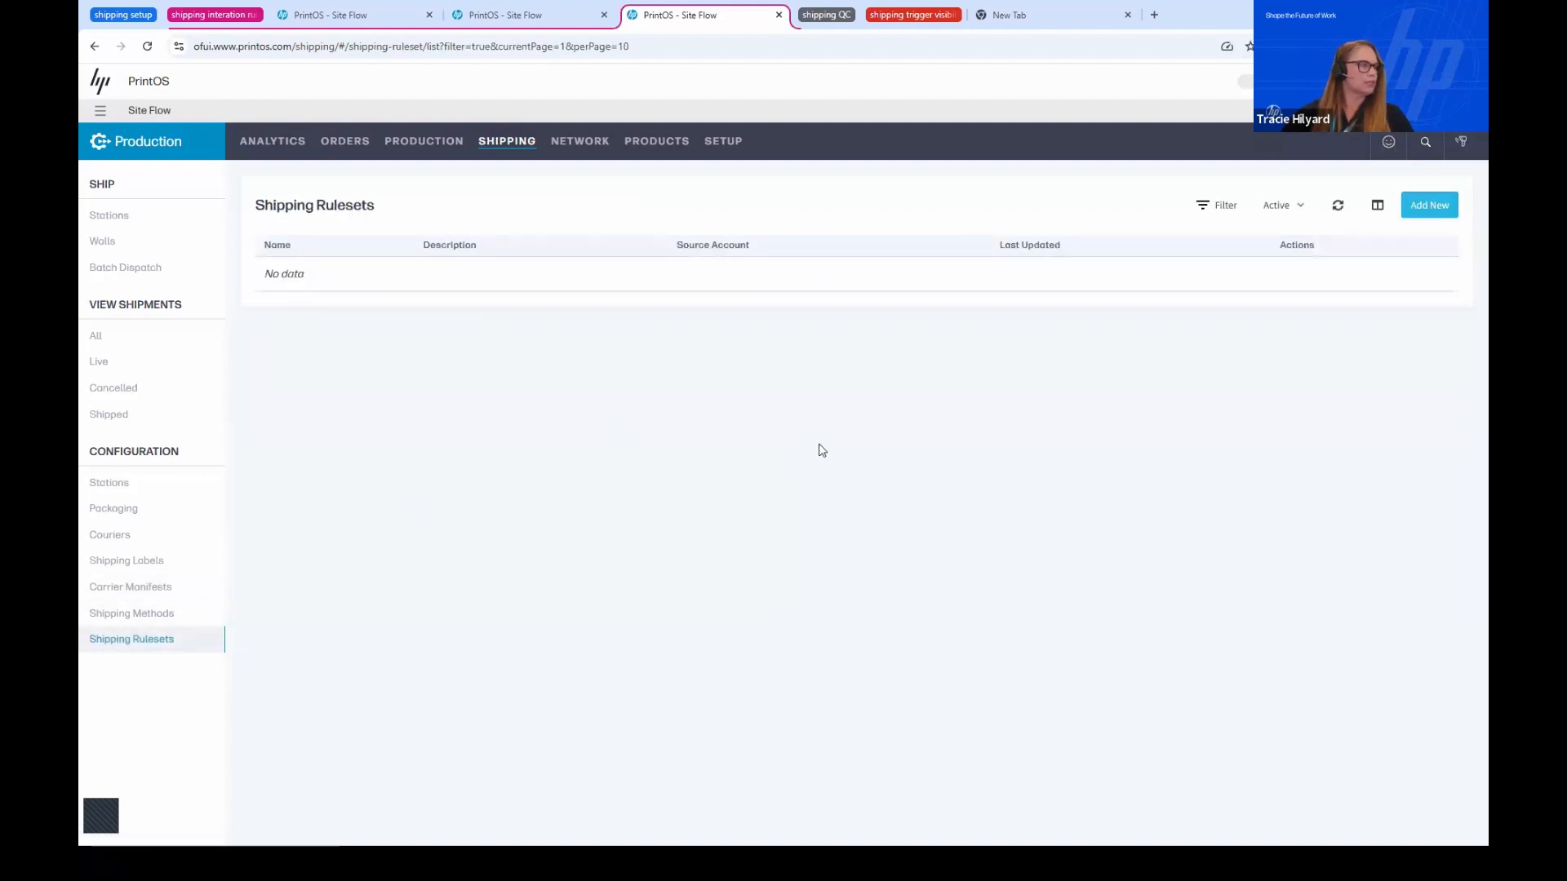
left_click(1435, 204)
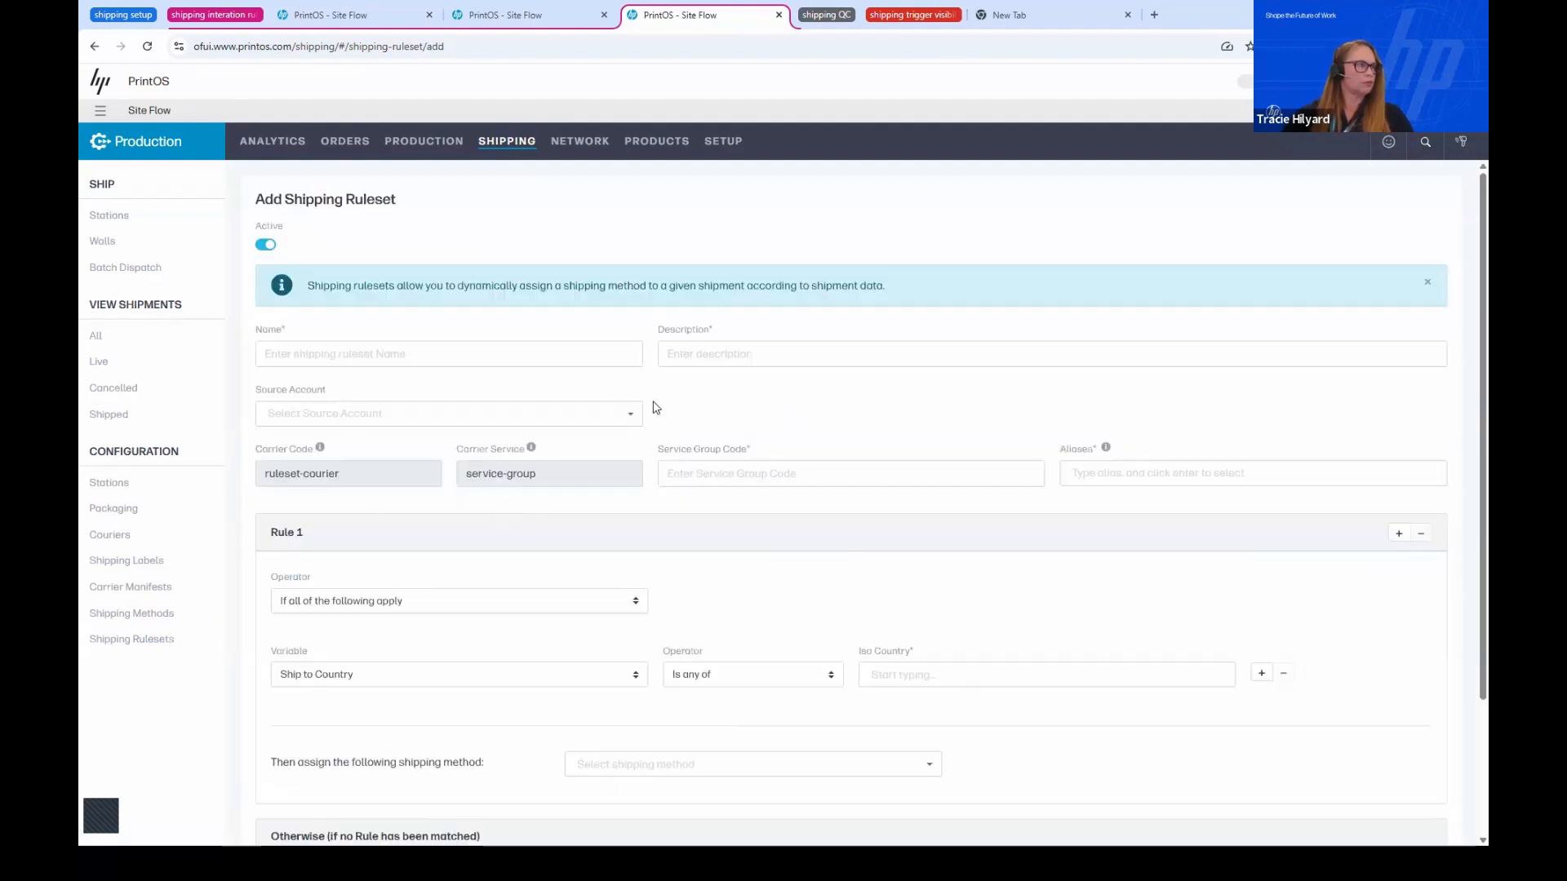
Set the ruleset's source account to hp.hpincsolutions and add the alias test
left_click(435, 415)
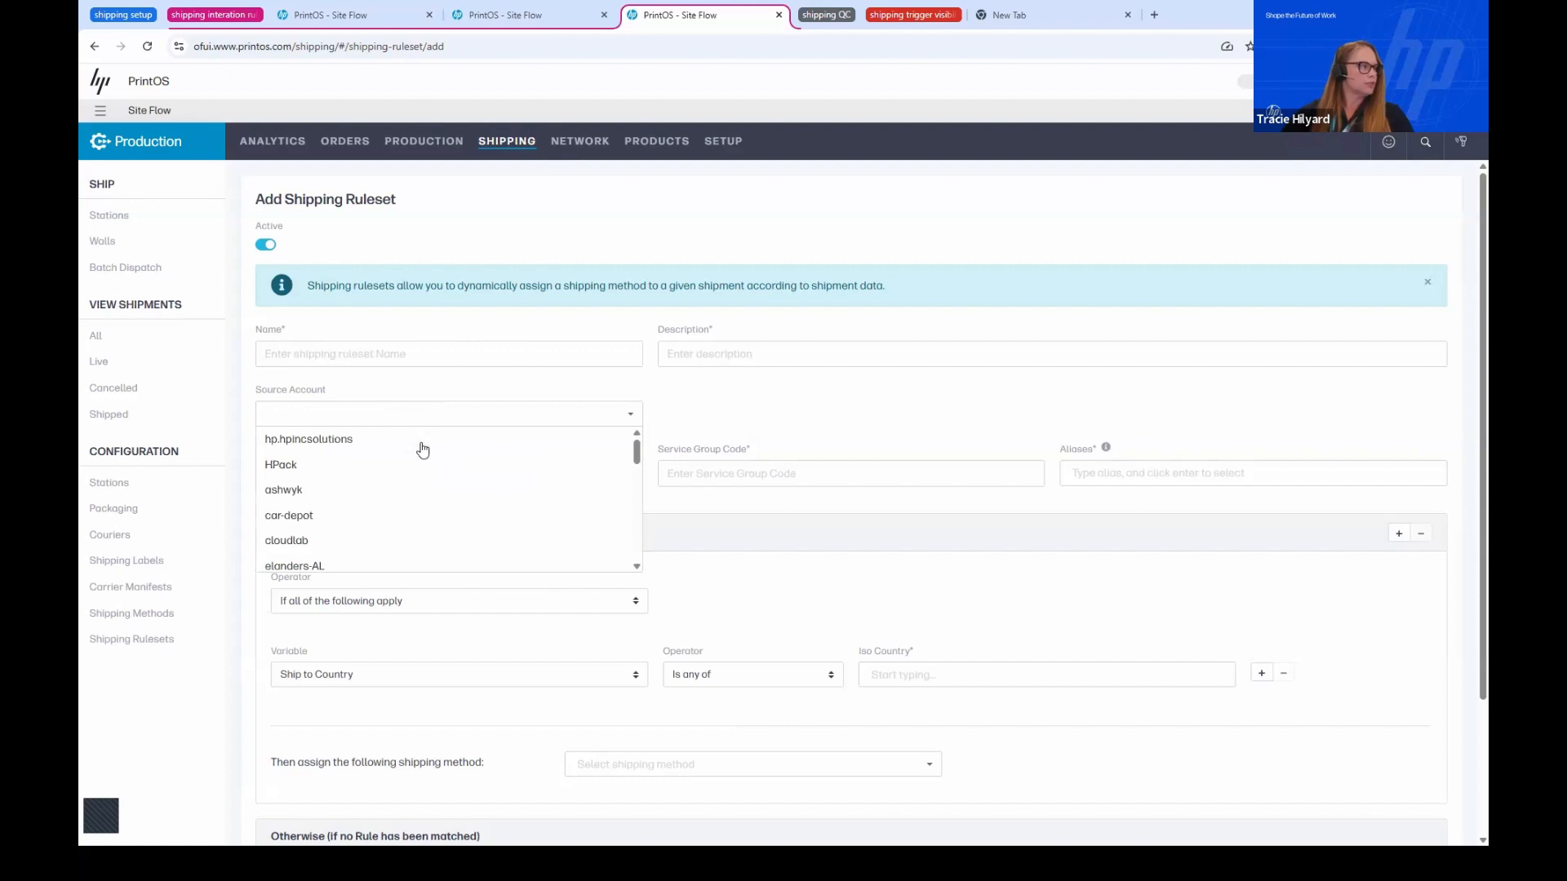
left_click(420, 445)
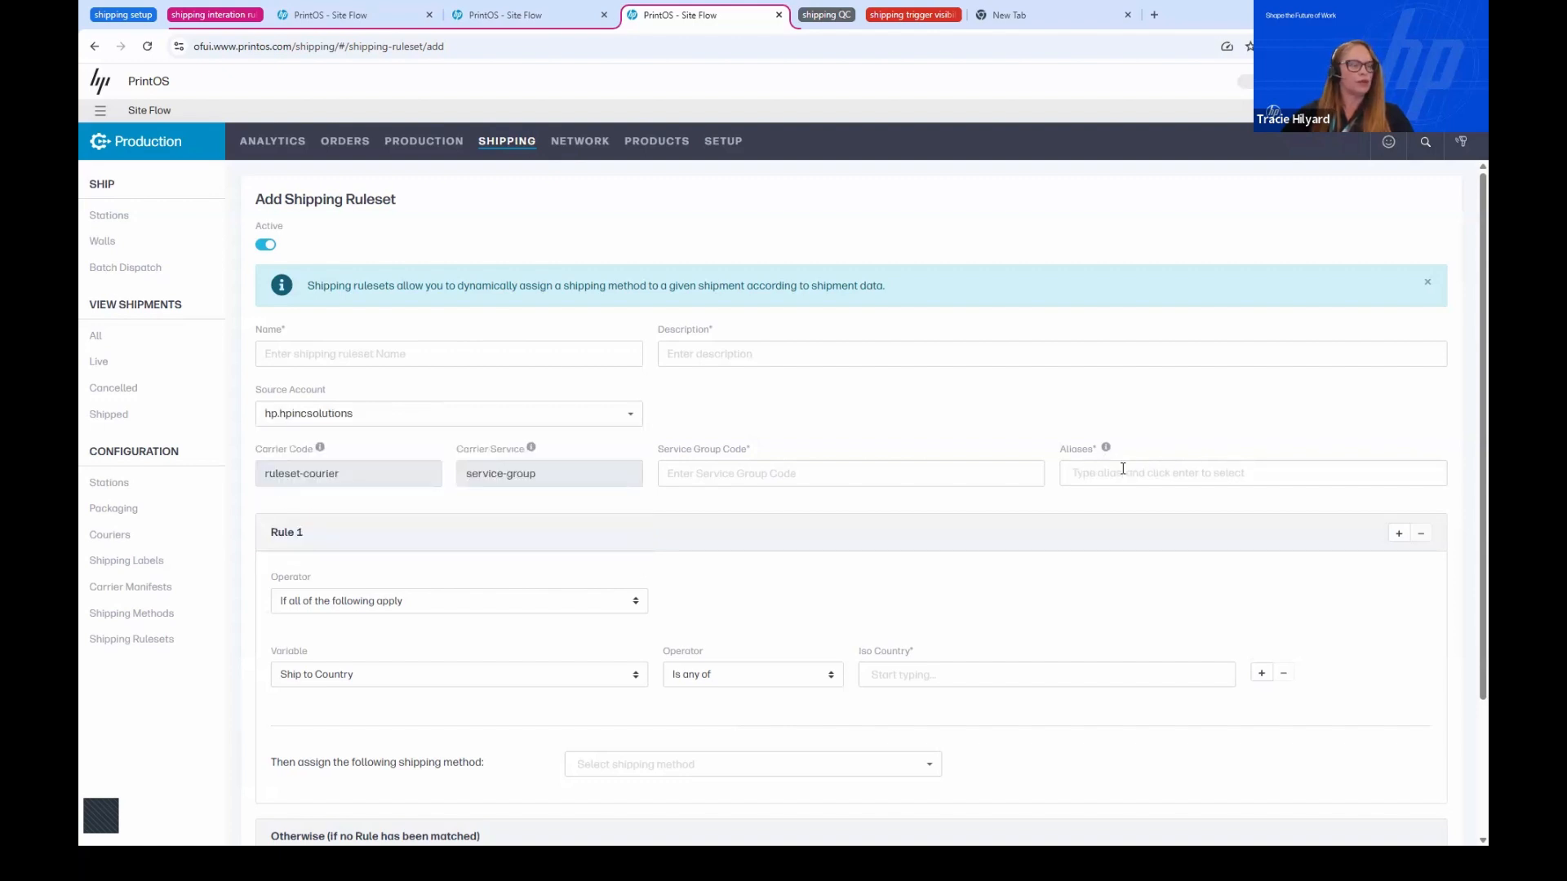
left_click(1123, 468)
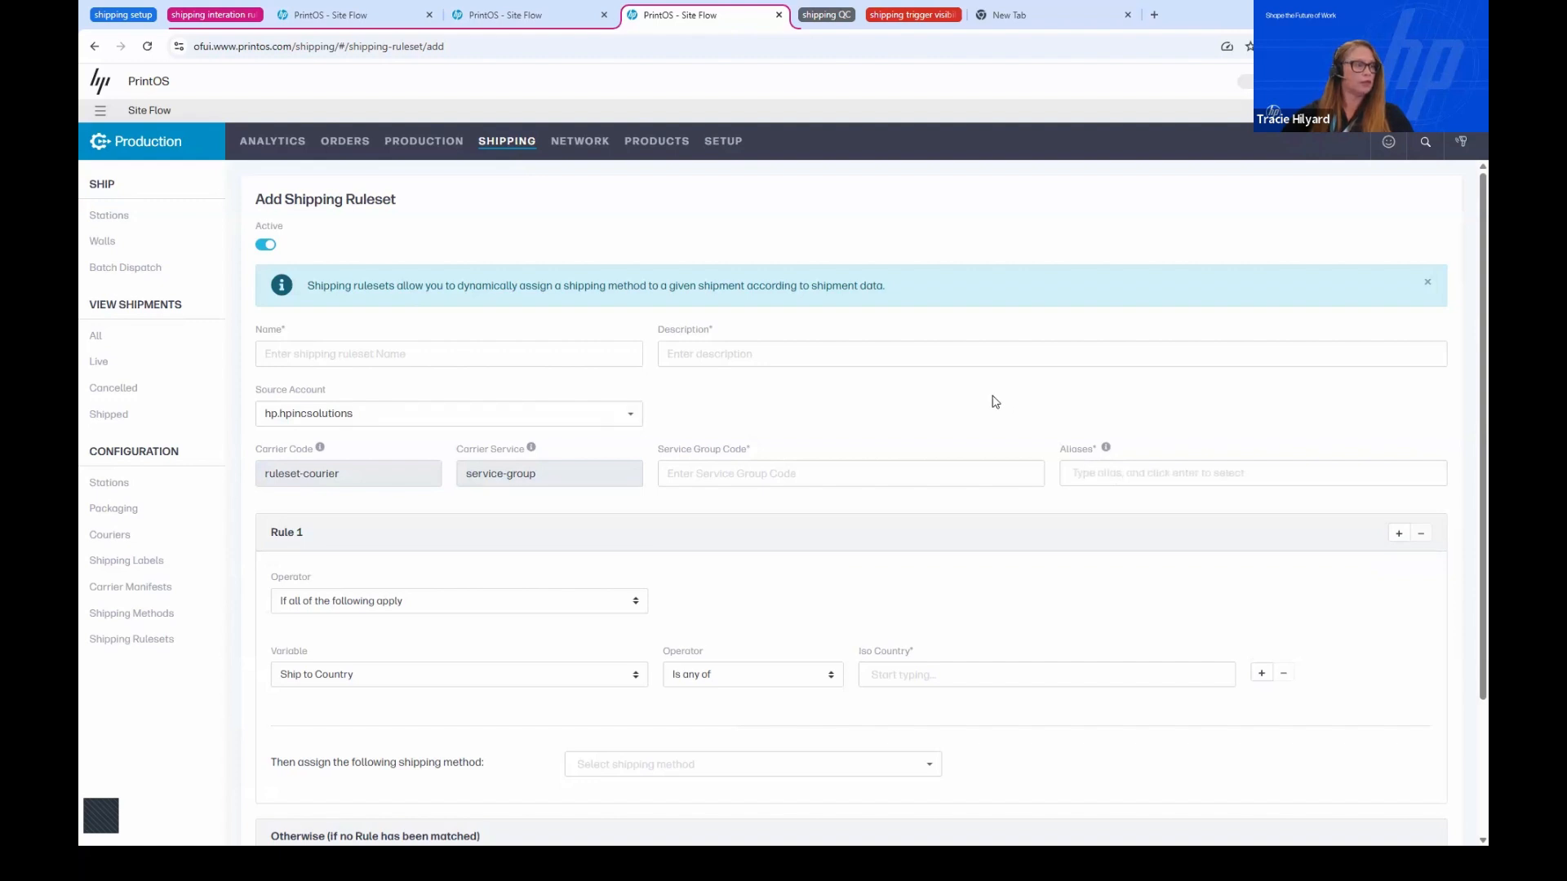
left_click(1127, 474)
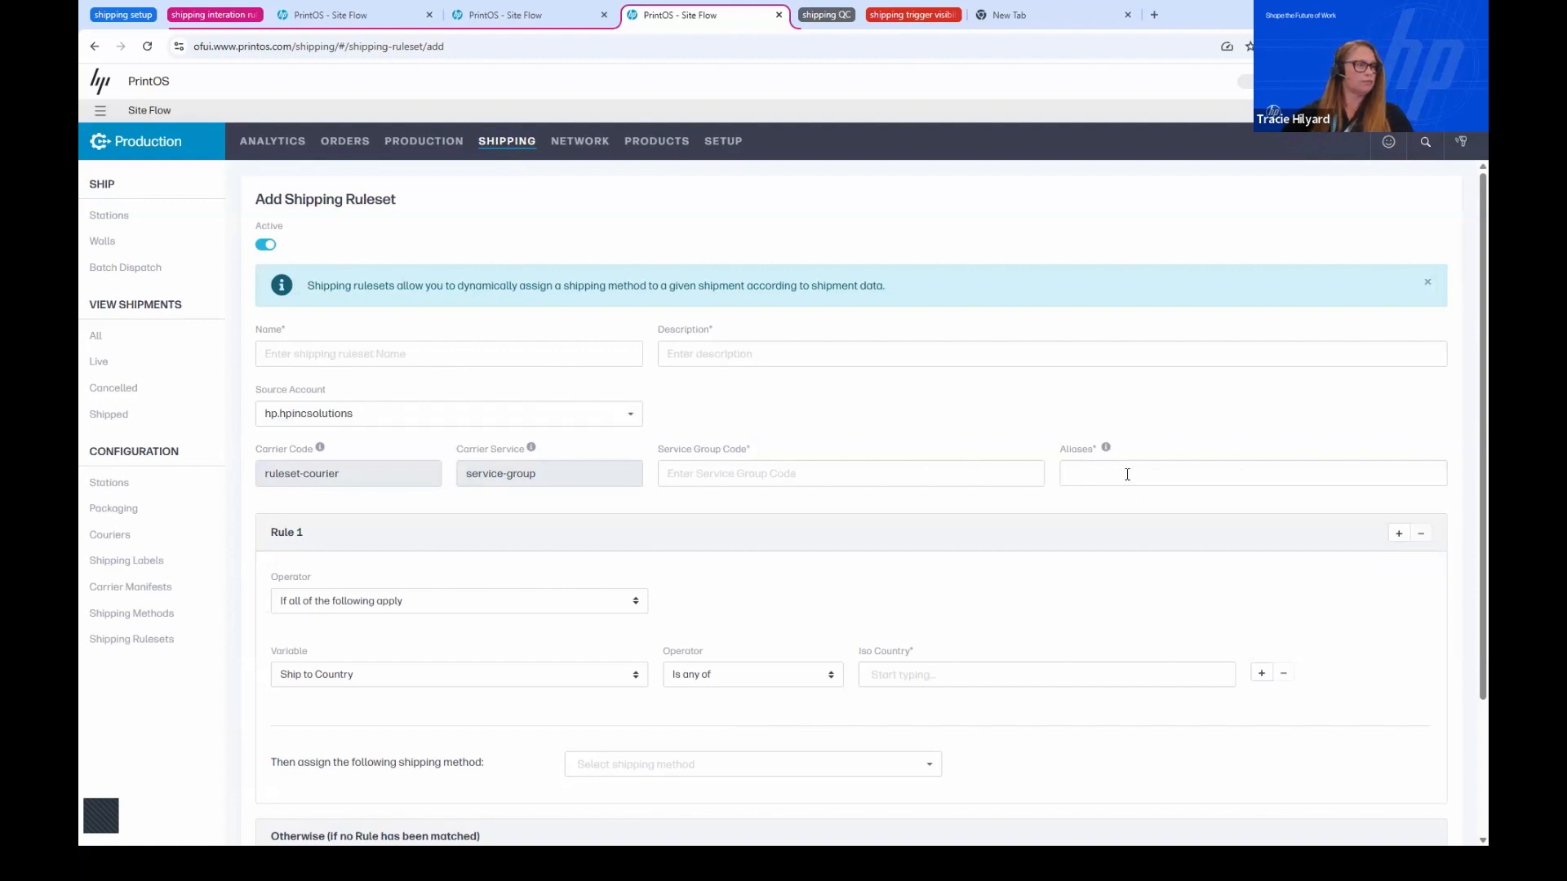
type("etest")
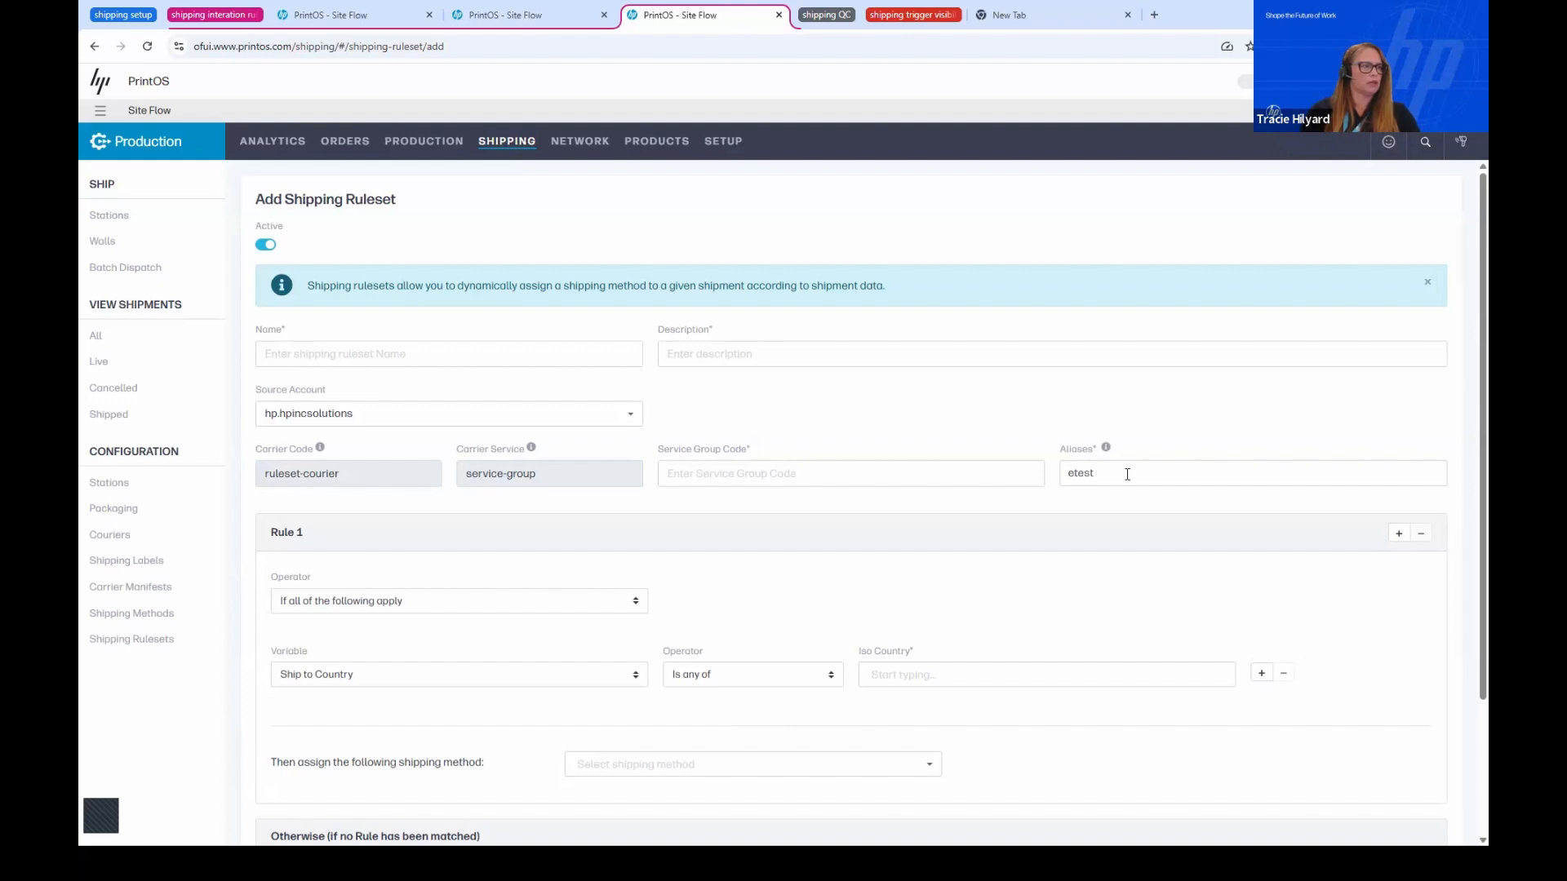
key("Return")
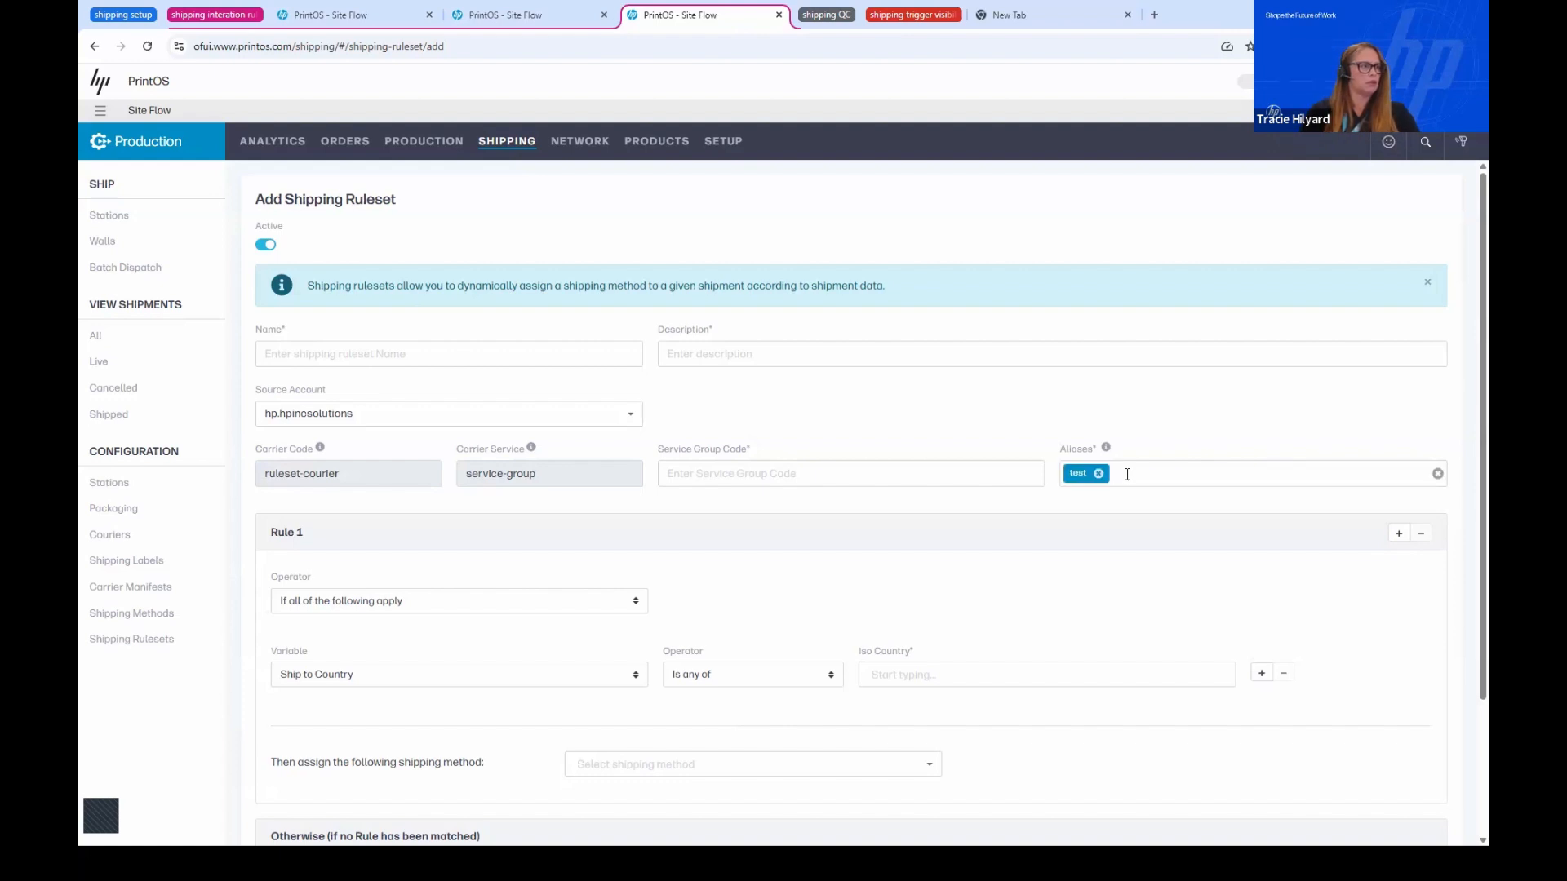
Enter testgroup as the ruleset's service group code
left_click(956, 464)
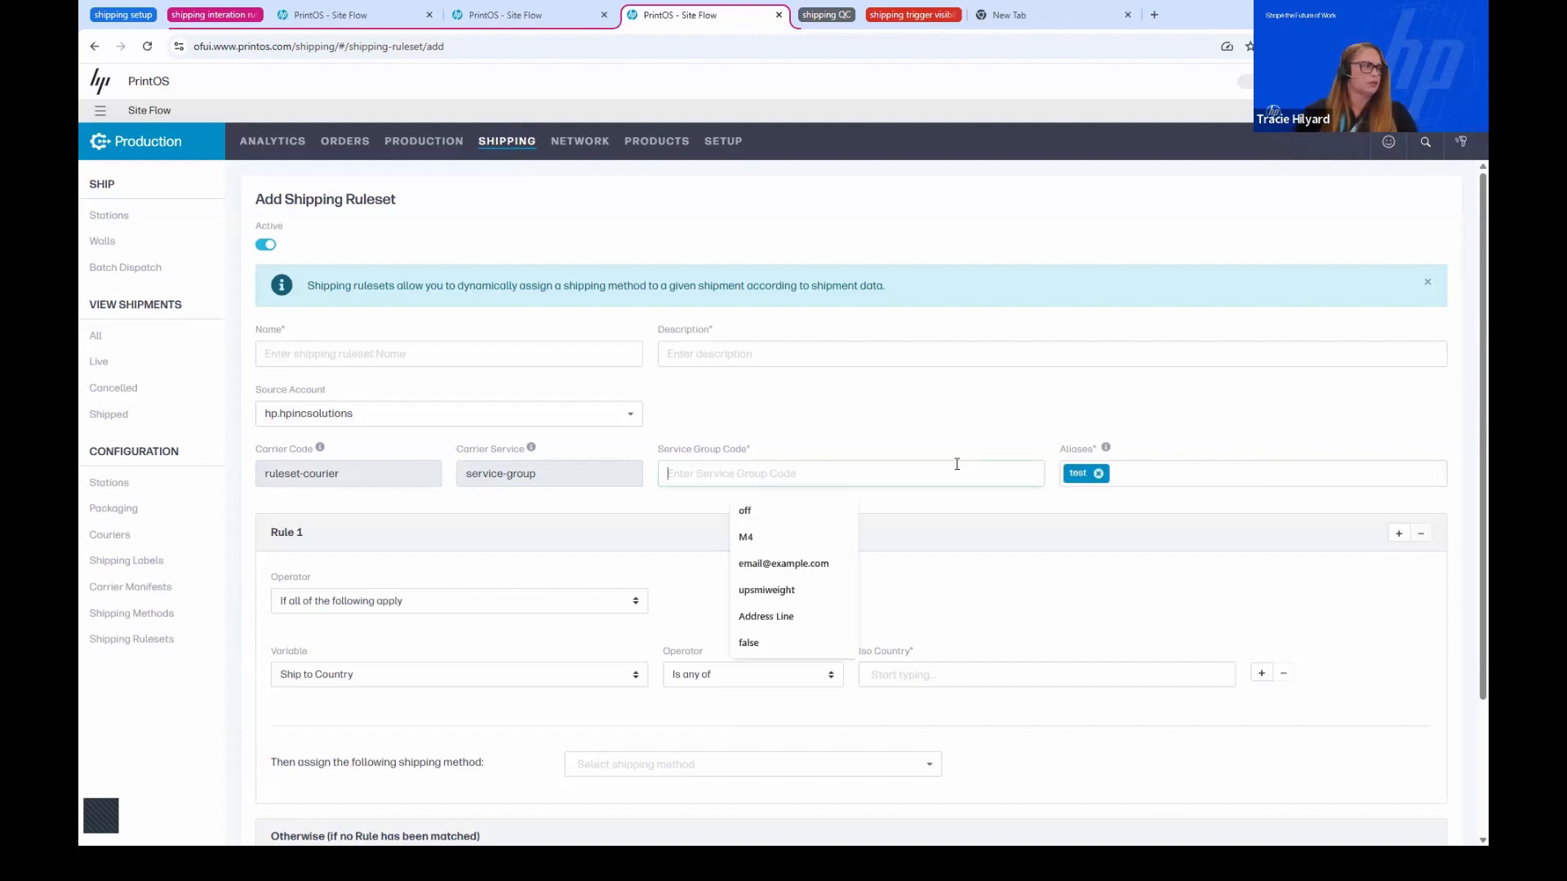
type("te")
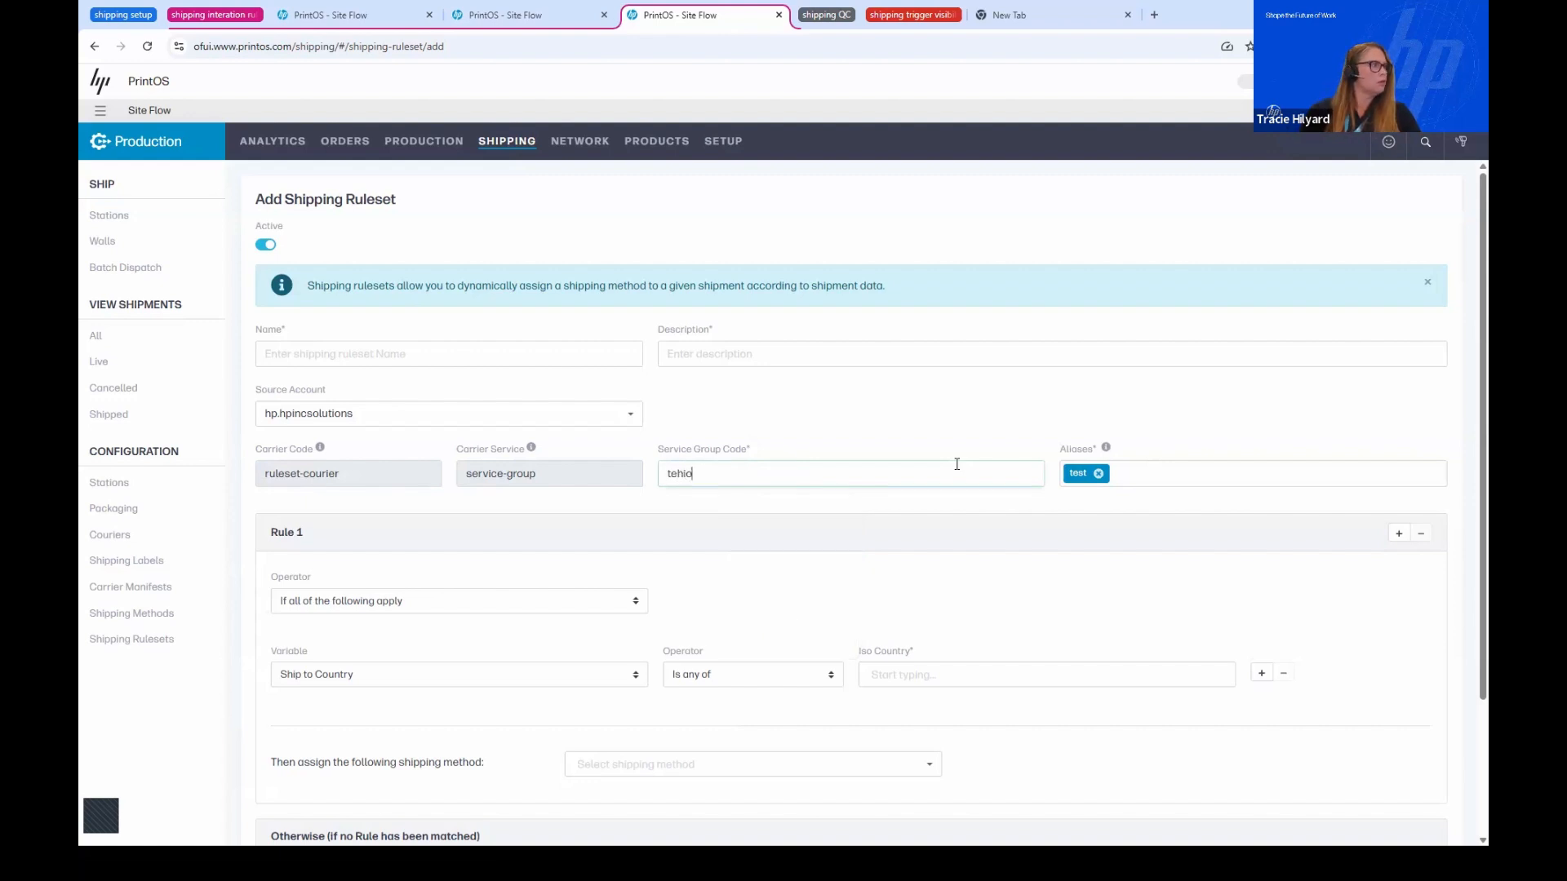
type("hio")
key("BackSpace")
key("BackSpace")
key("BackSpace")
type("stgroup")
left_click(992, 508)
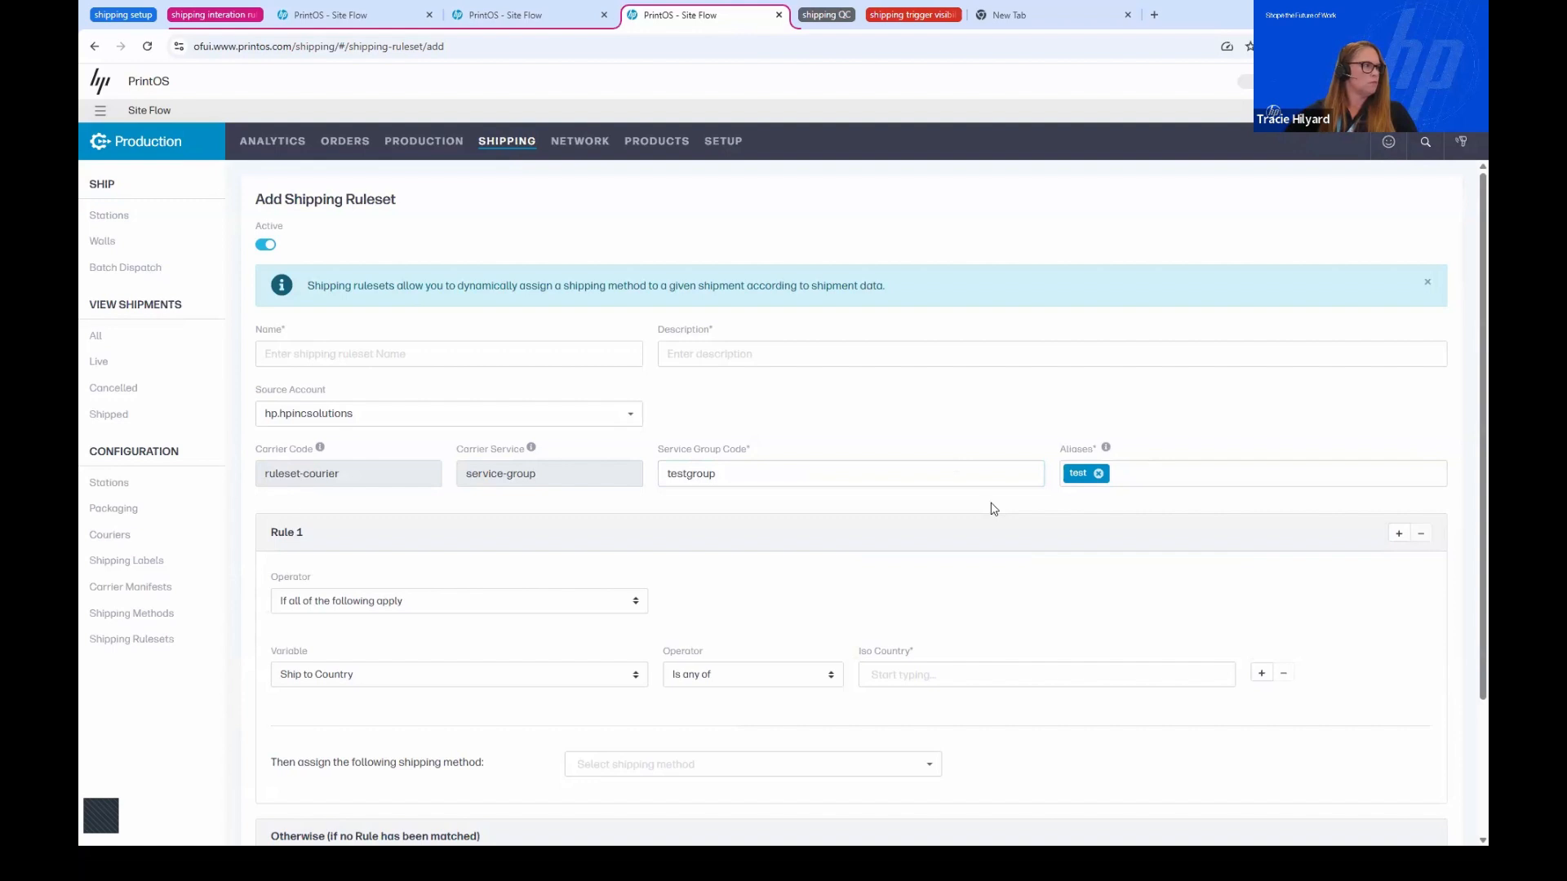
Examine the sections of the ruleset form and the operator choices for combining conditions in Rule 1
scroll(994, 508, "down", 2)
scroll(940, 477, "up", 2)
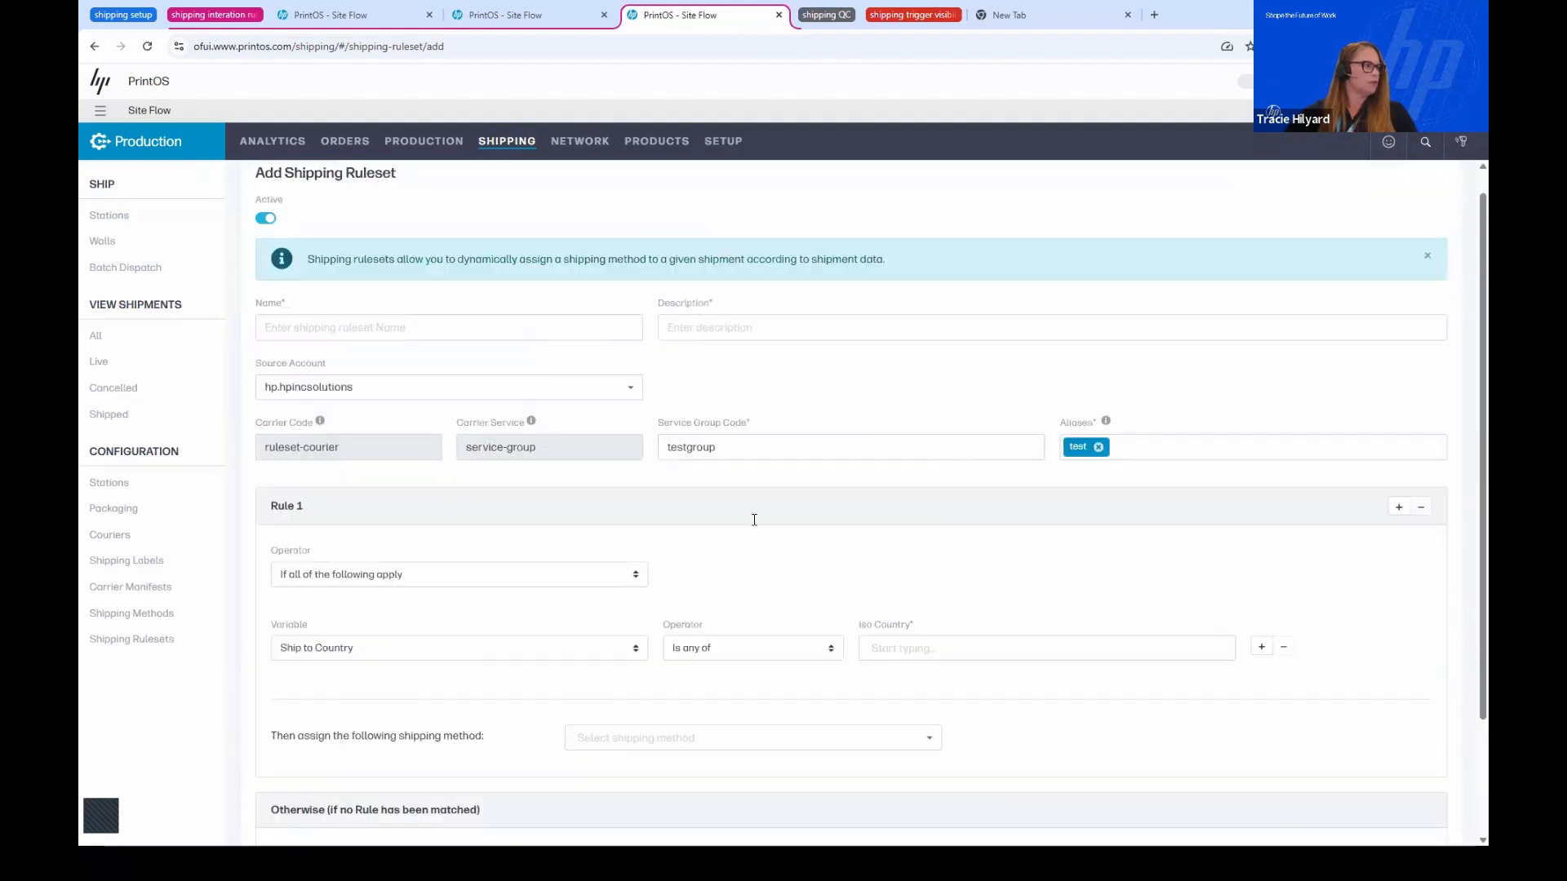
scroll(754, 520, "down", 2)
scroll(898, 444, "up", 1)
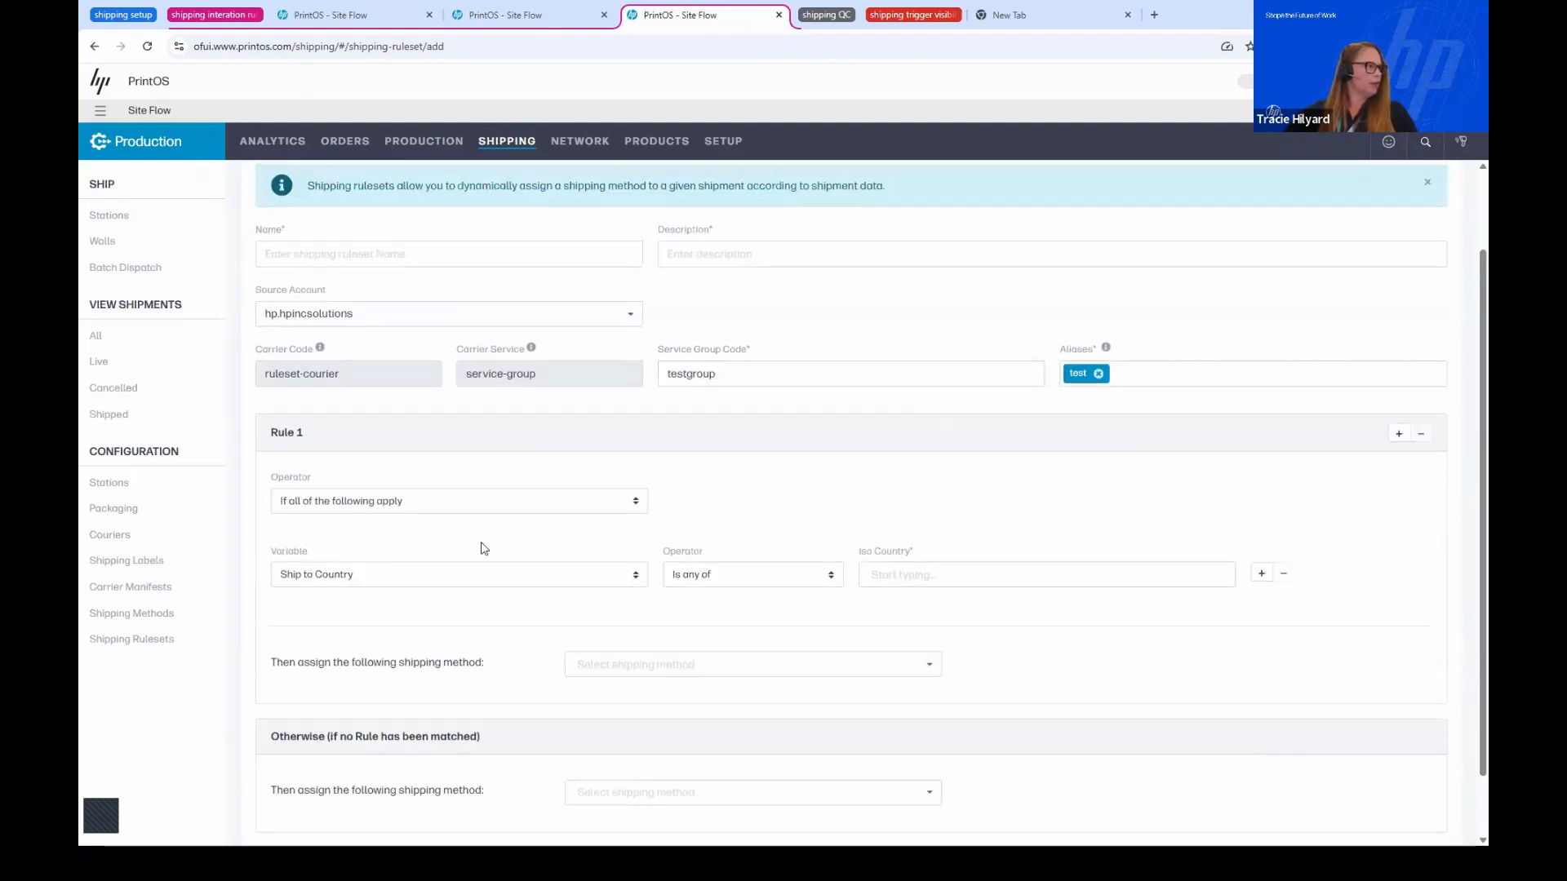
left_click(403, 500)
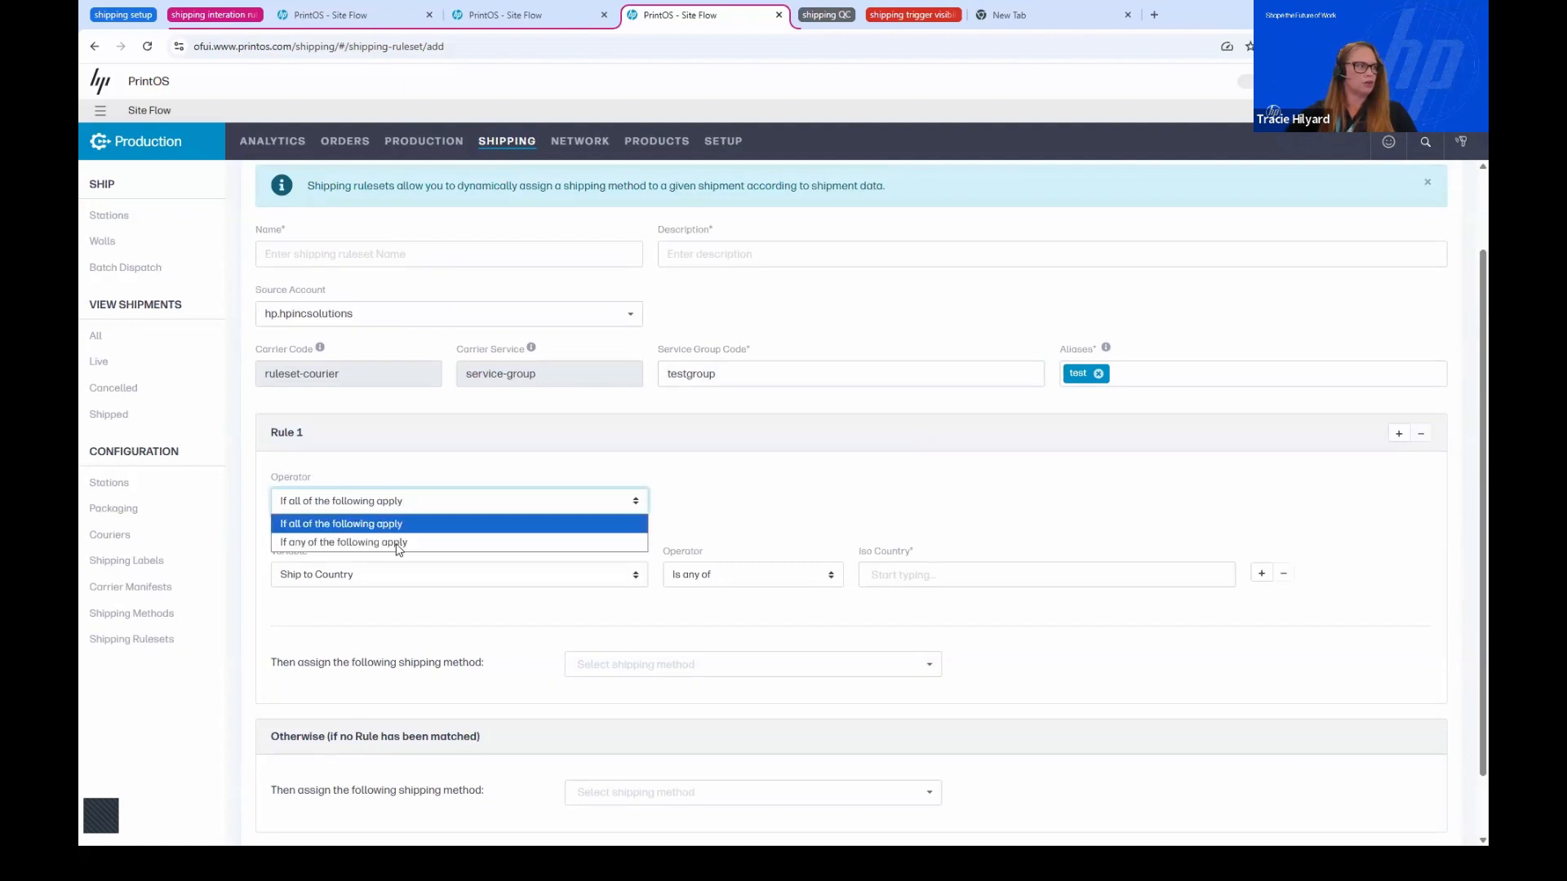
left_click(566, 700)
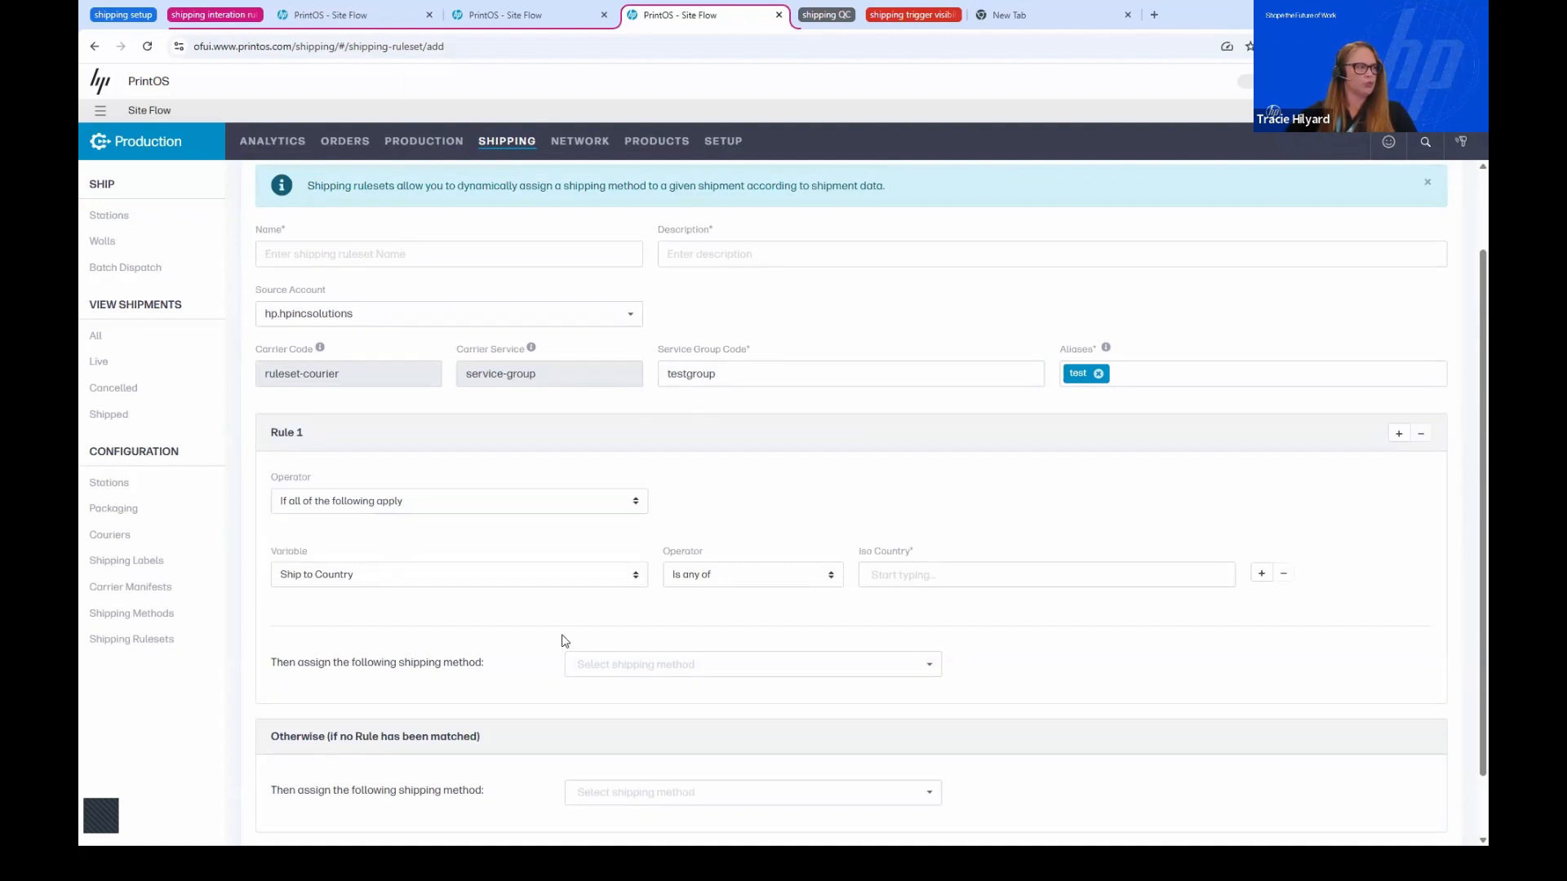
Set Rule 1's Ship to Country condition to is any of US
scroll(577, 643, "down", 1)
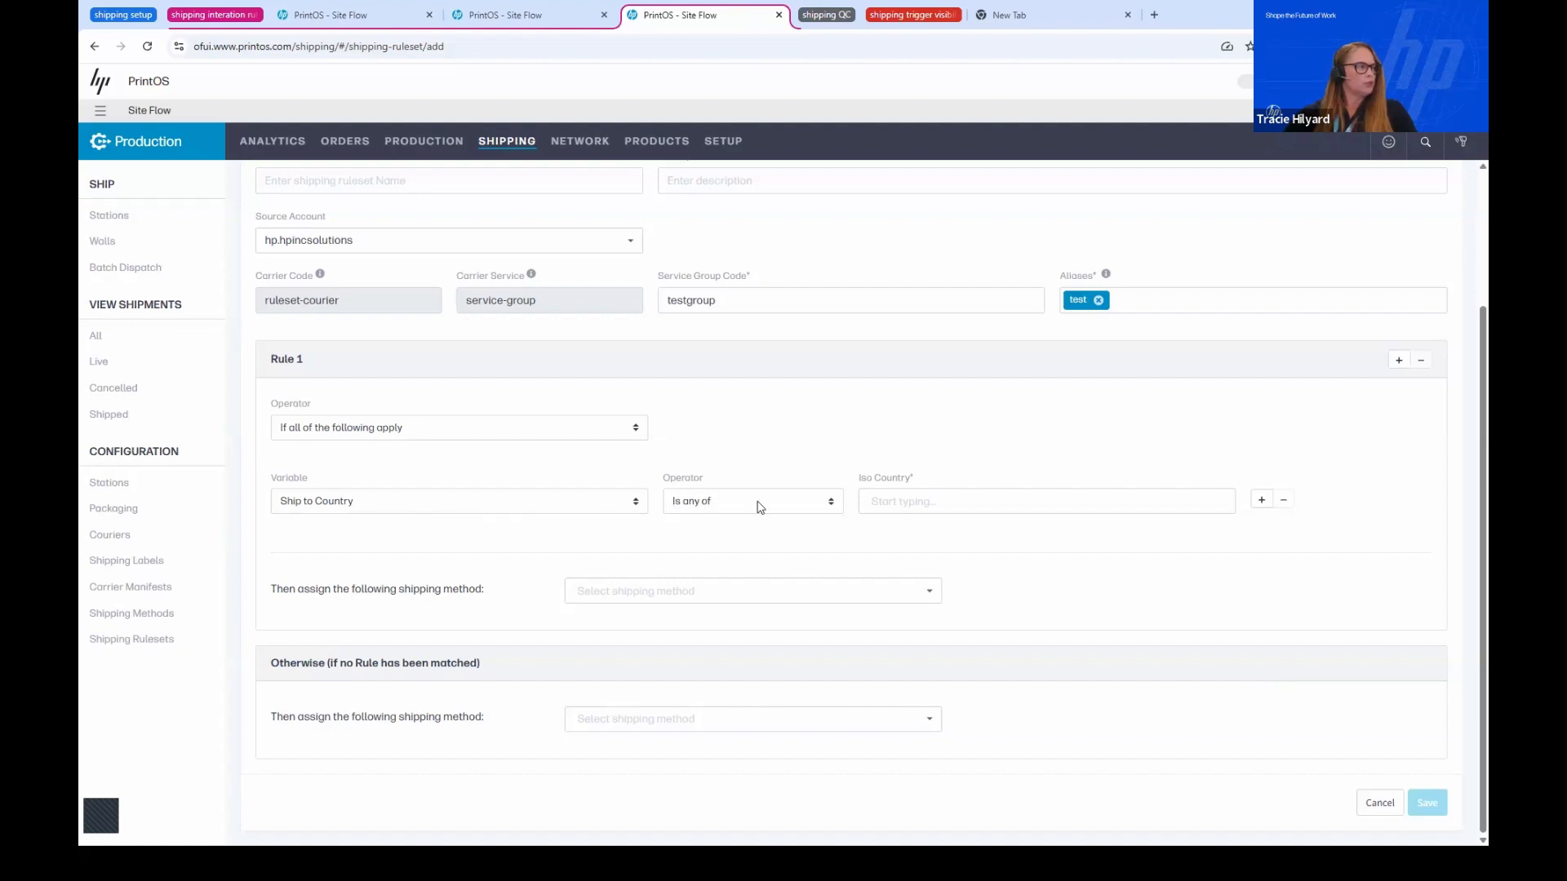
left_click(948, 496)
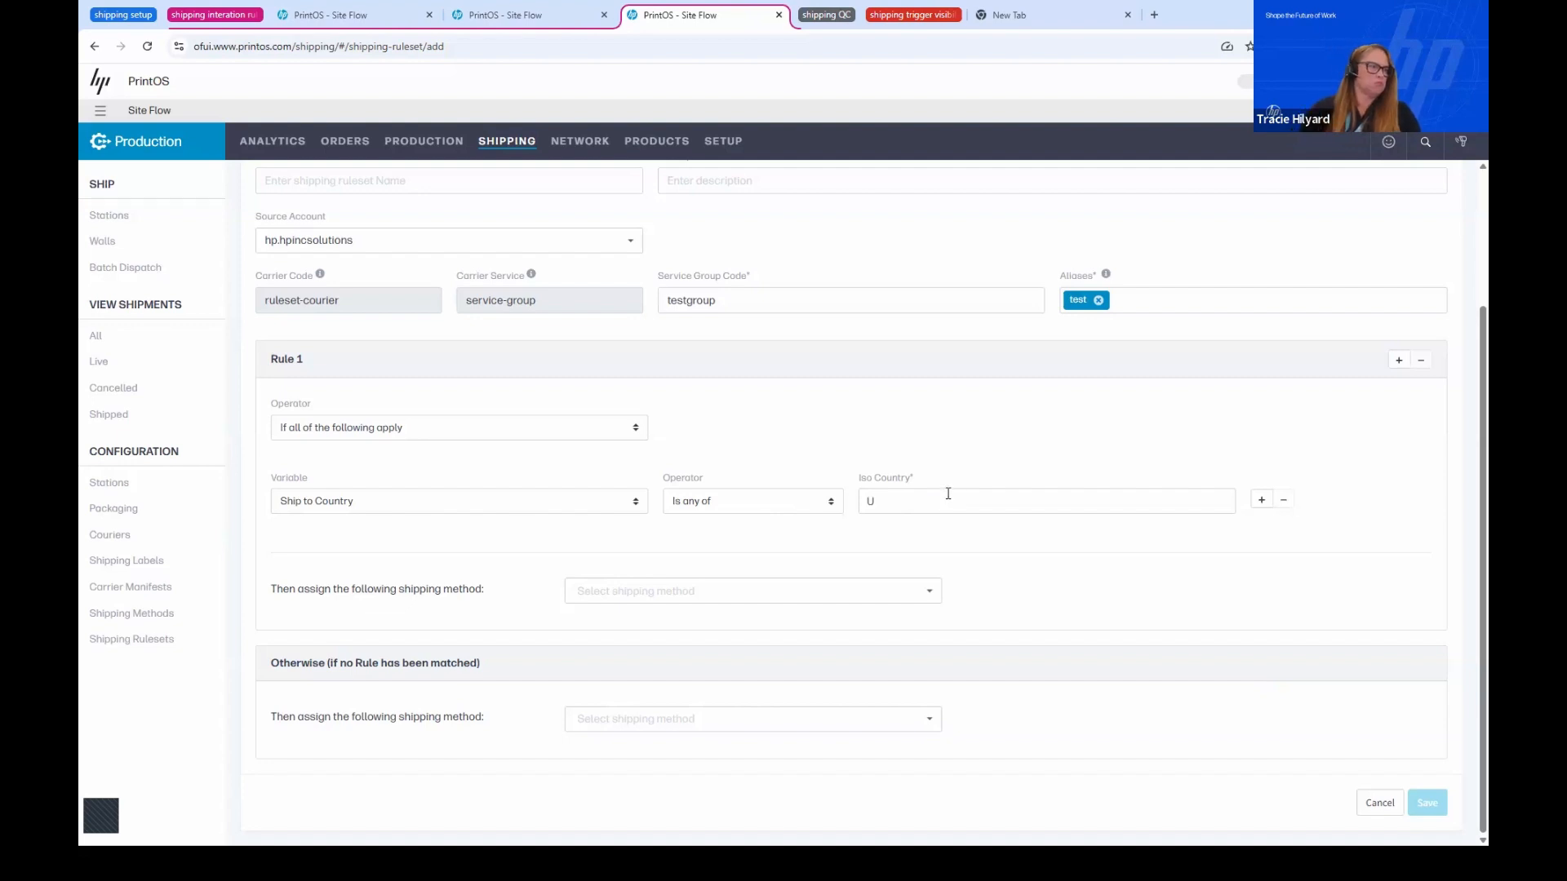
type("US")
key("Return")
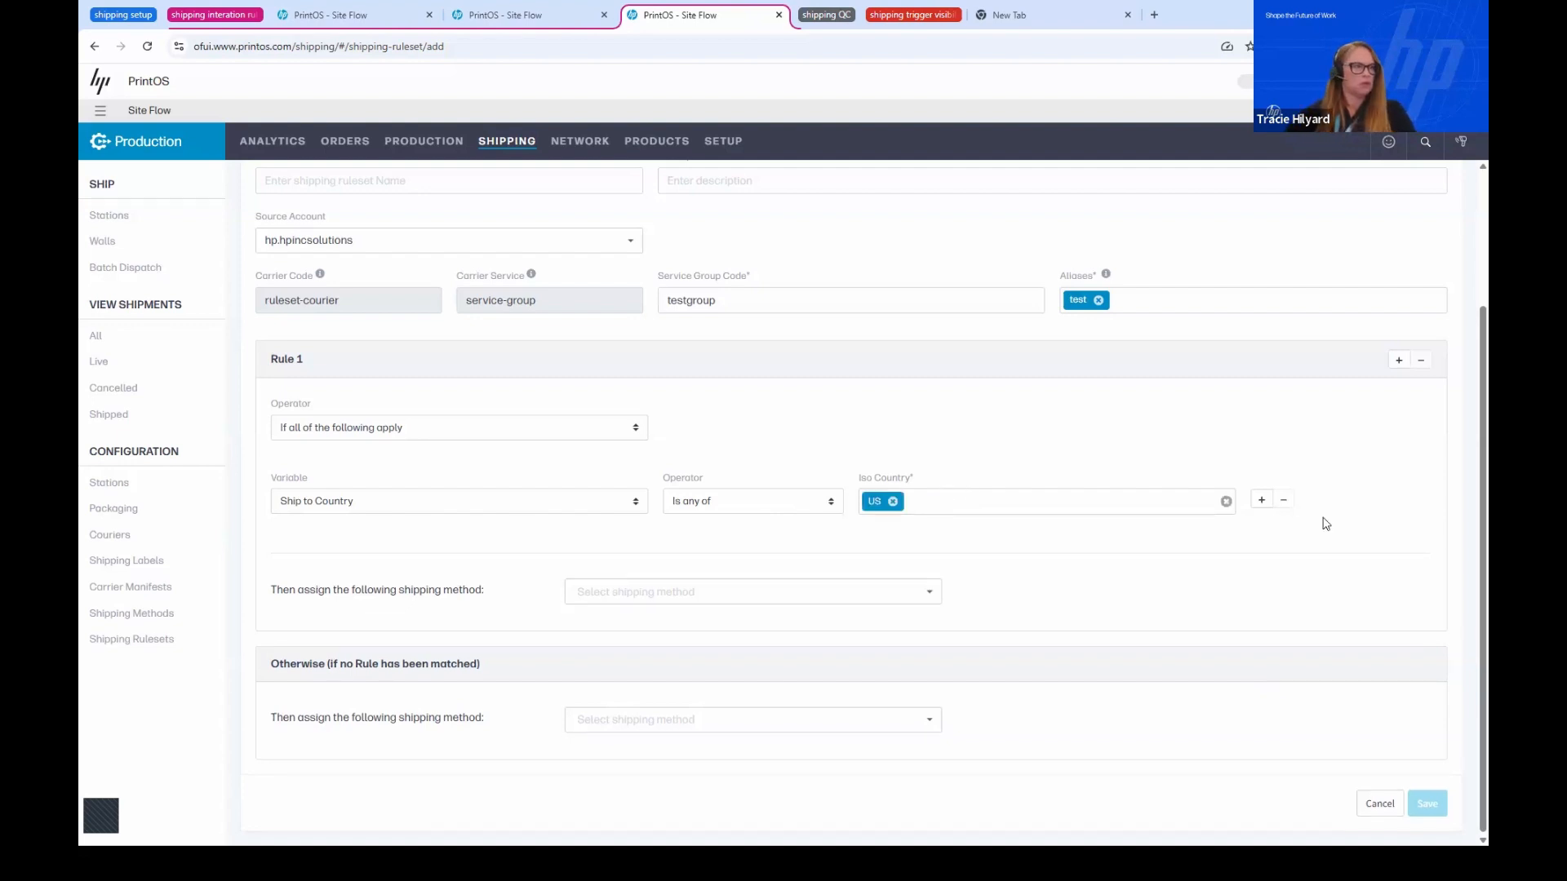
Add a second condition to Rule 1 requiring Ship to State to be any of GA
left_click(1262, 500)
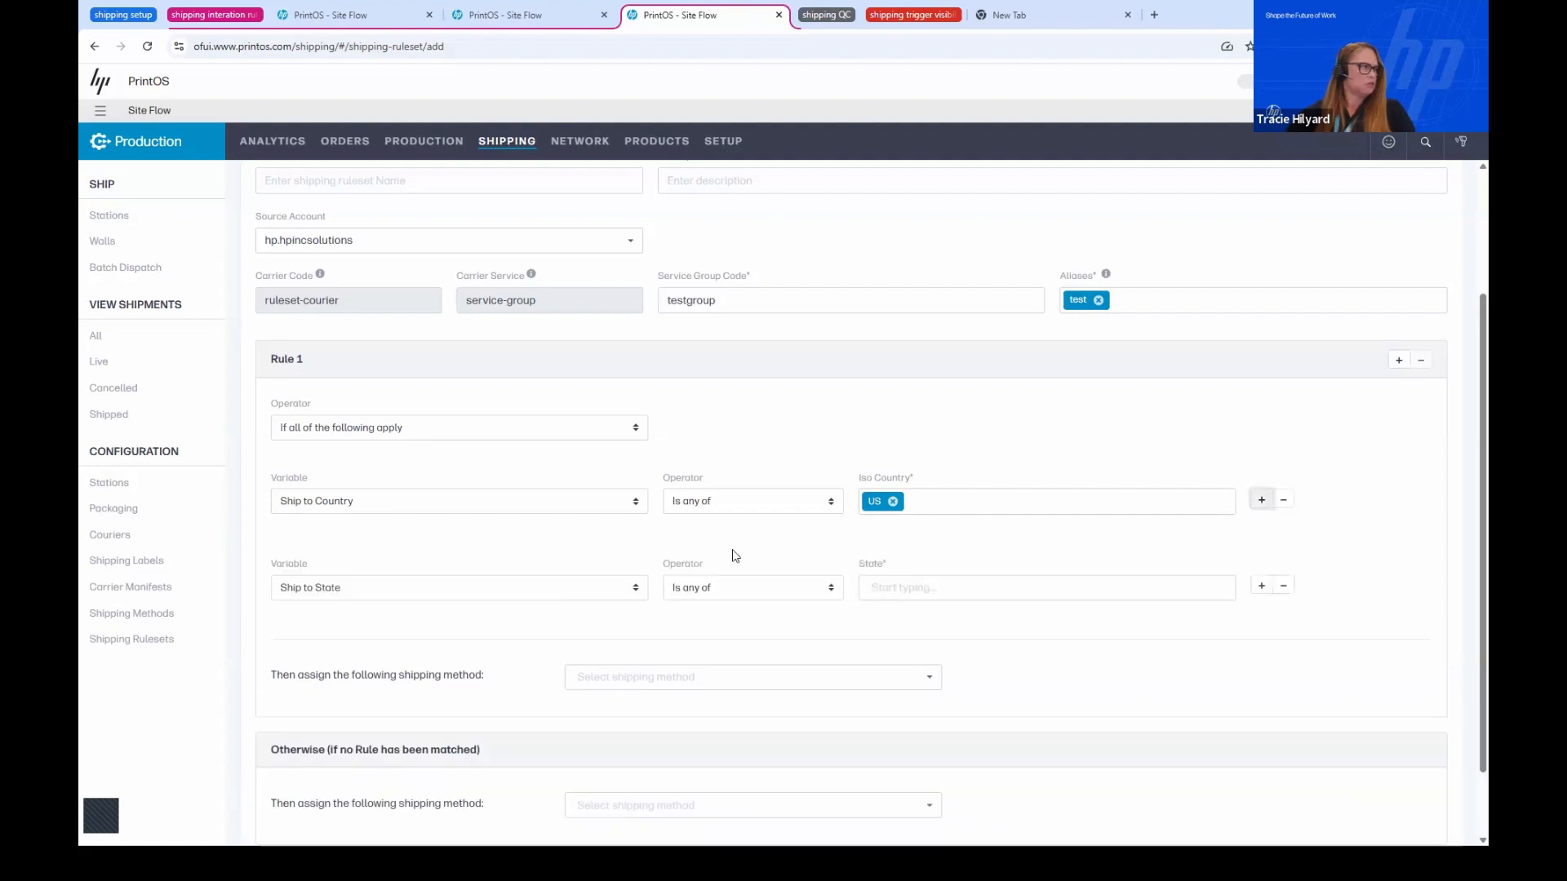
left_click(894, 588)
type("GA")
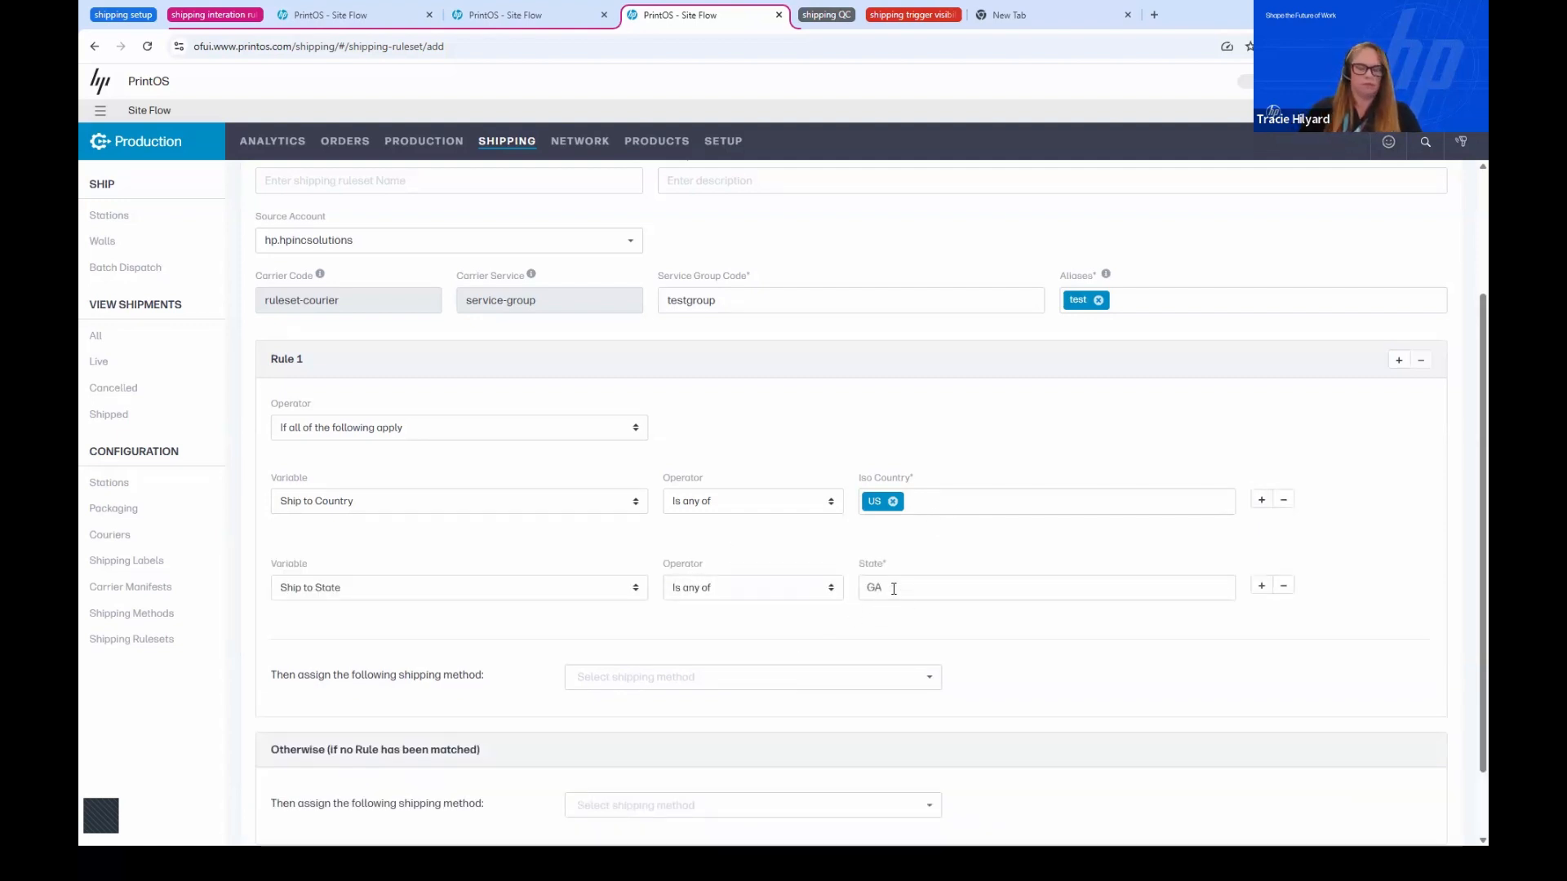
key("Return")
Assign delivery - customer as Rule 1's shipping method and pickup - customer as the method when no rule matches
scroll(895, 584, "down", 1)
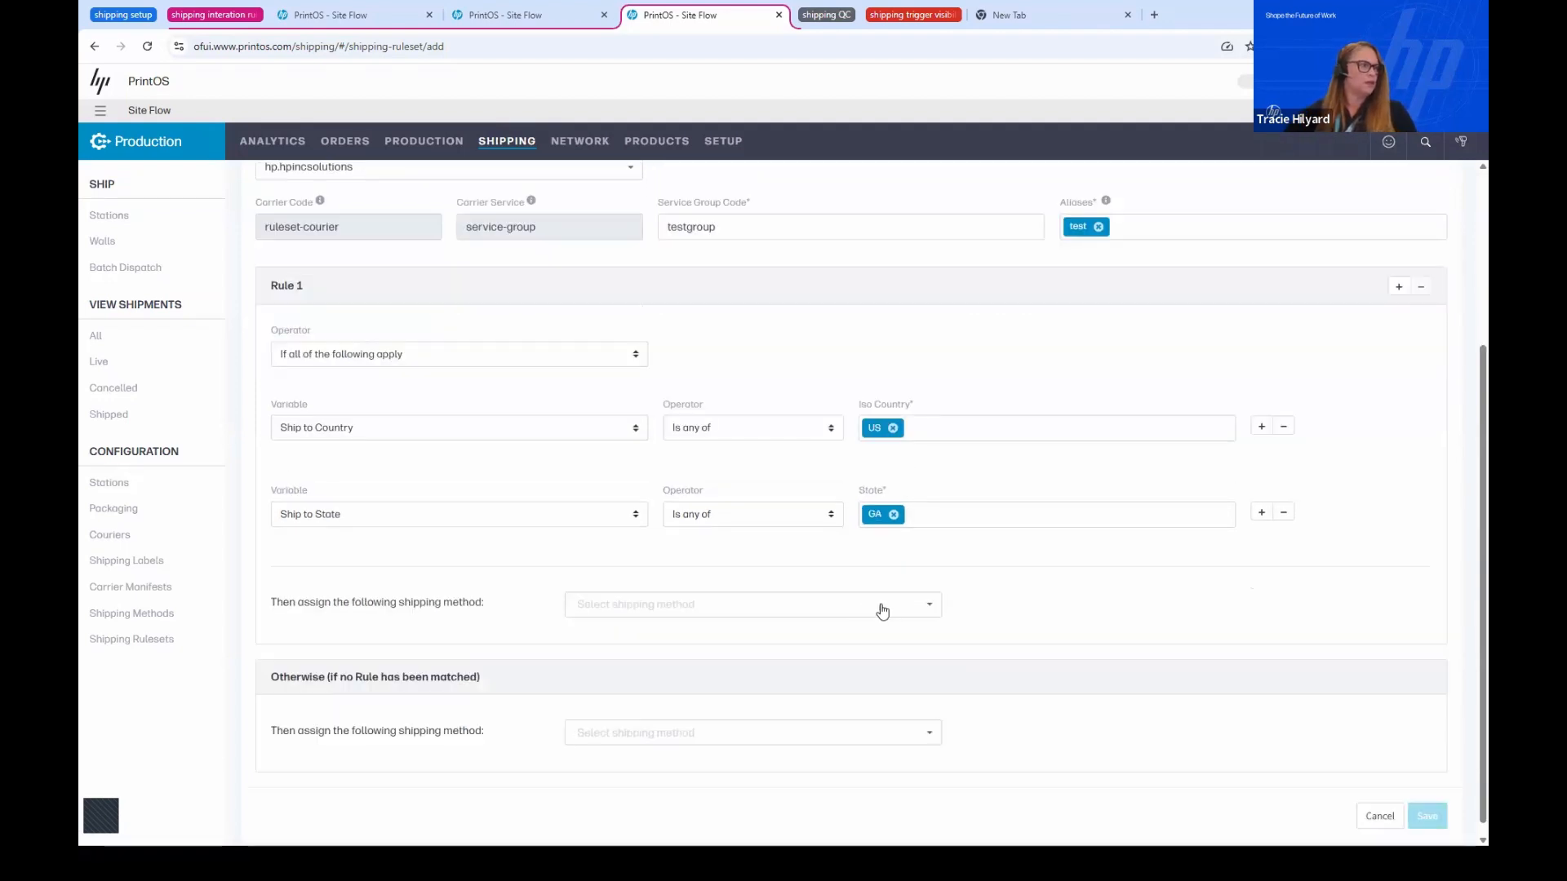
left_click(881, 604)
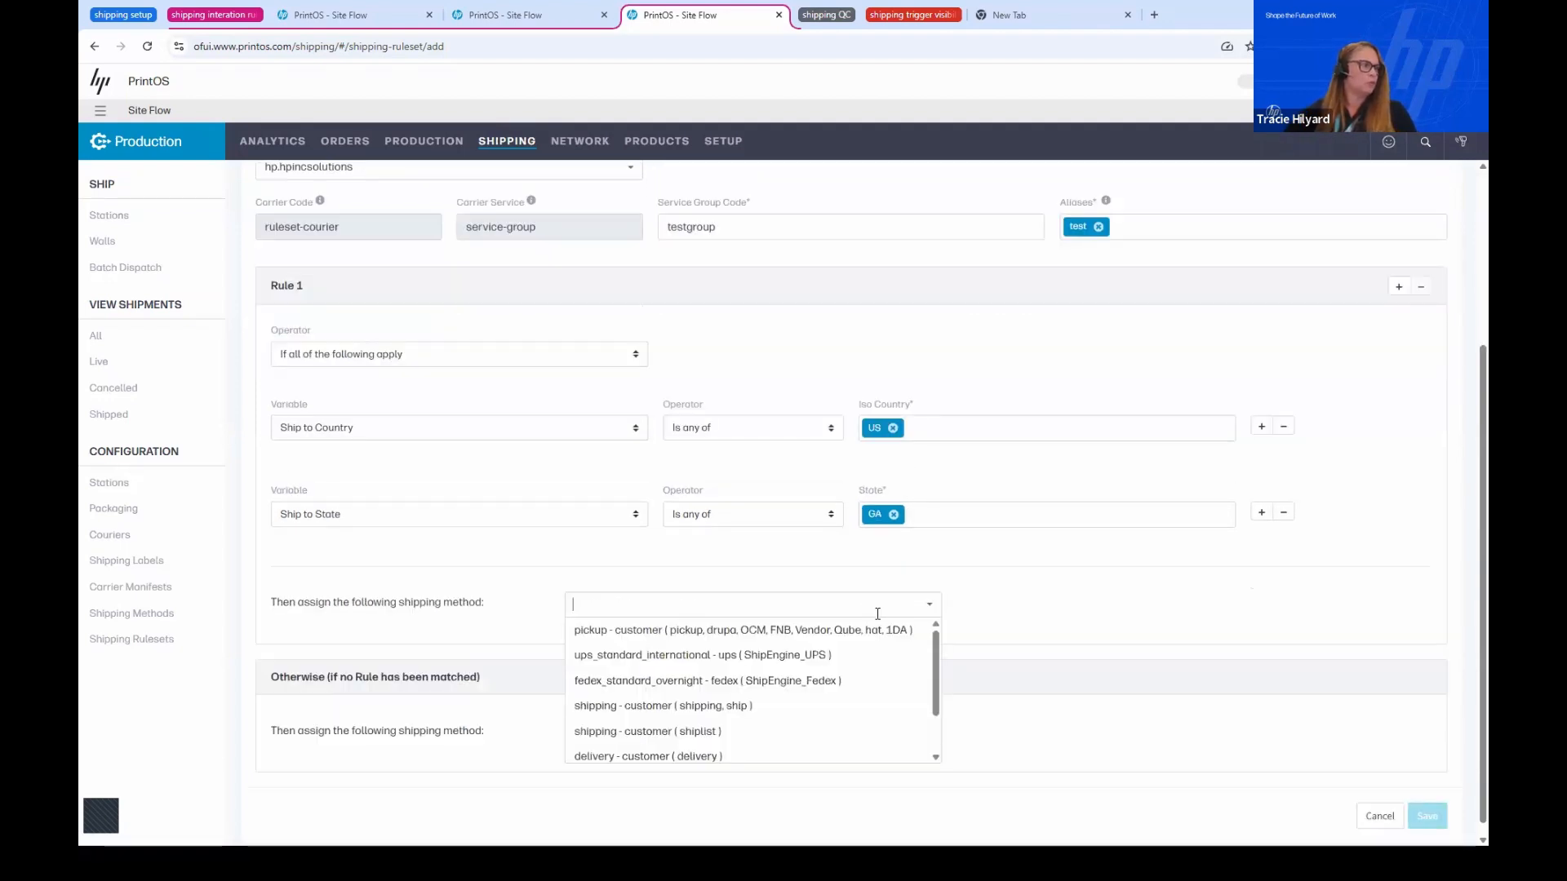
left_click(697, 755)
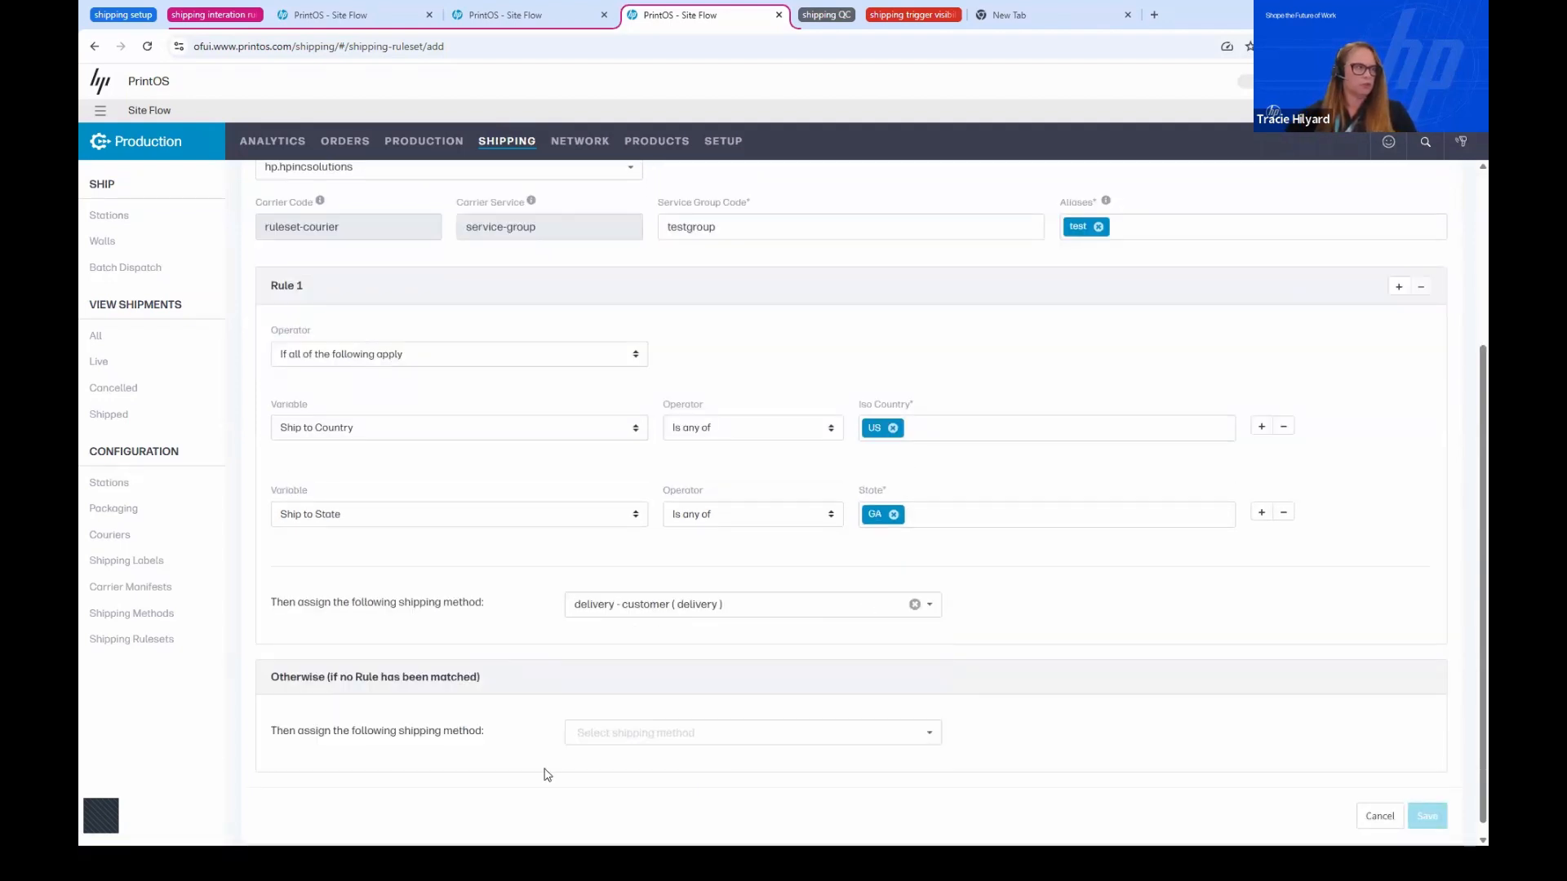
left_click(740, 733)
scroll(828, 678, "down", 1)
left_click(738, 715)
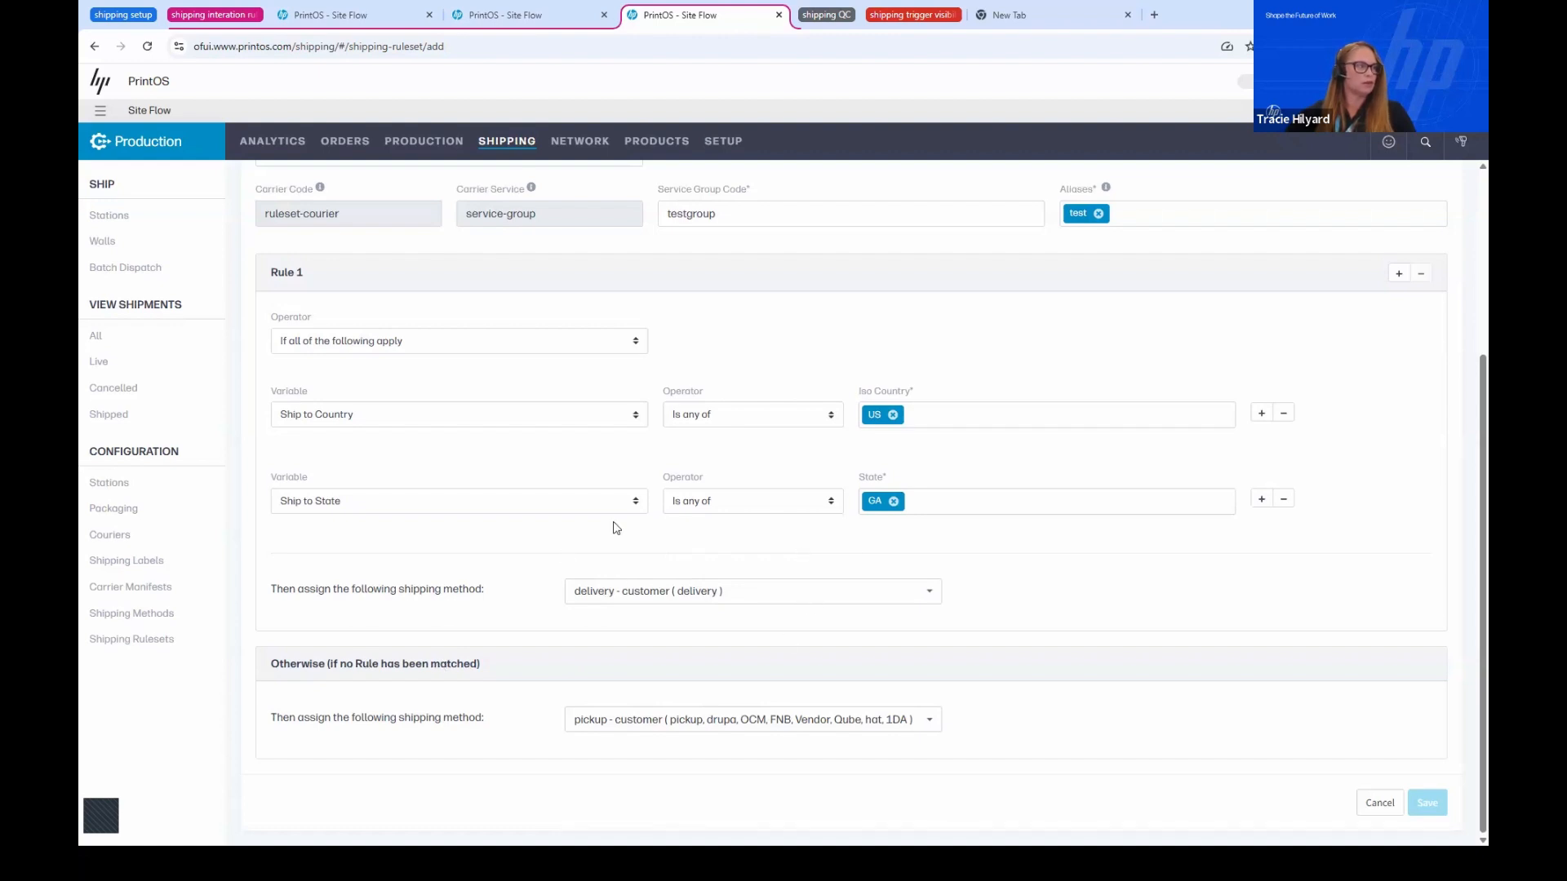
Examine the variables available for Rule 1's first condition
left_click(635, 417)
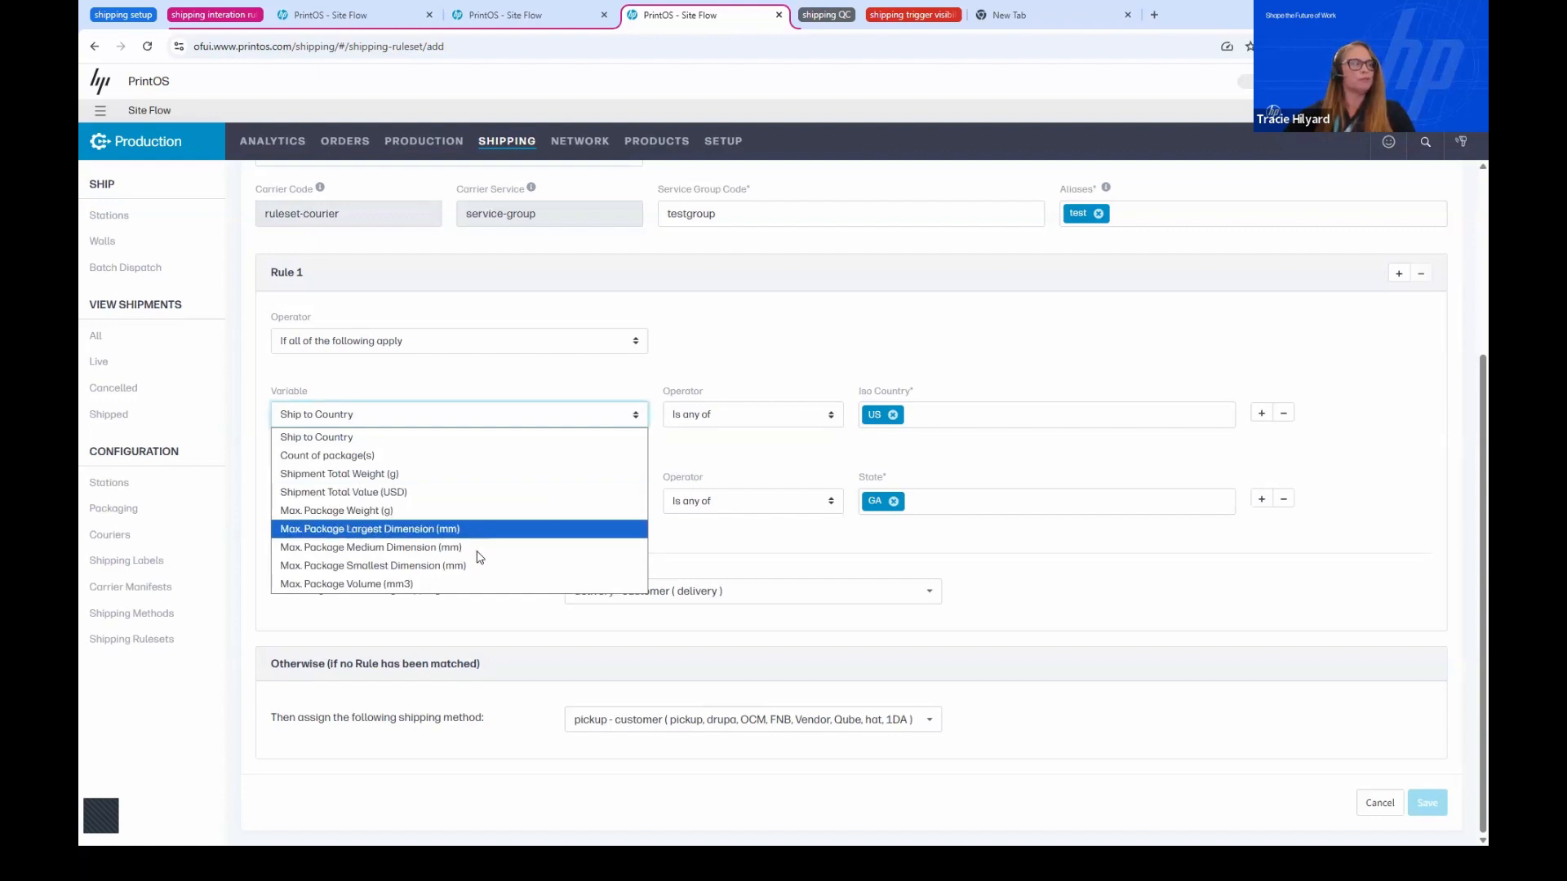
left_click(872, 391)
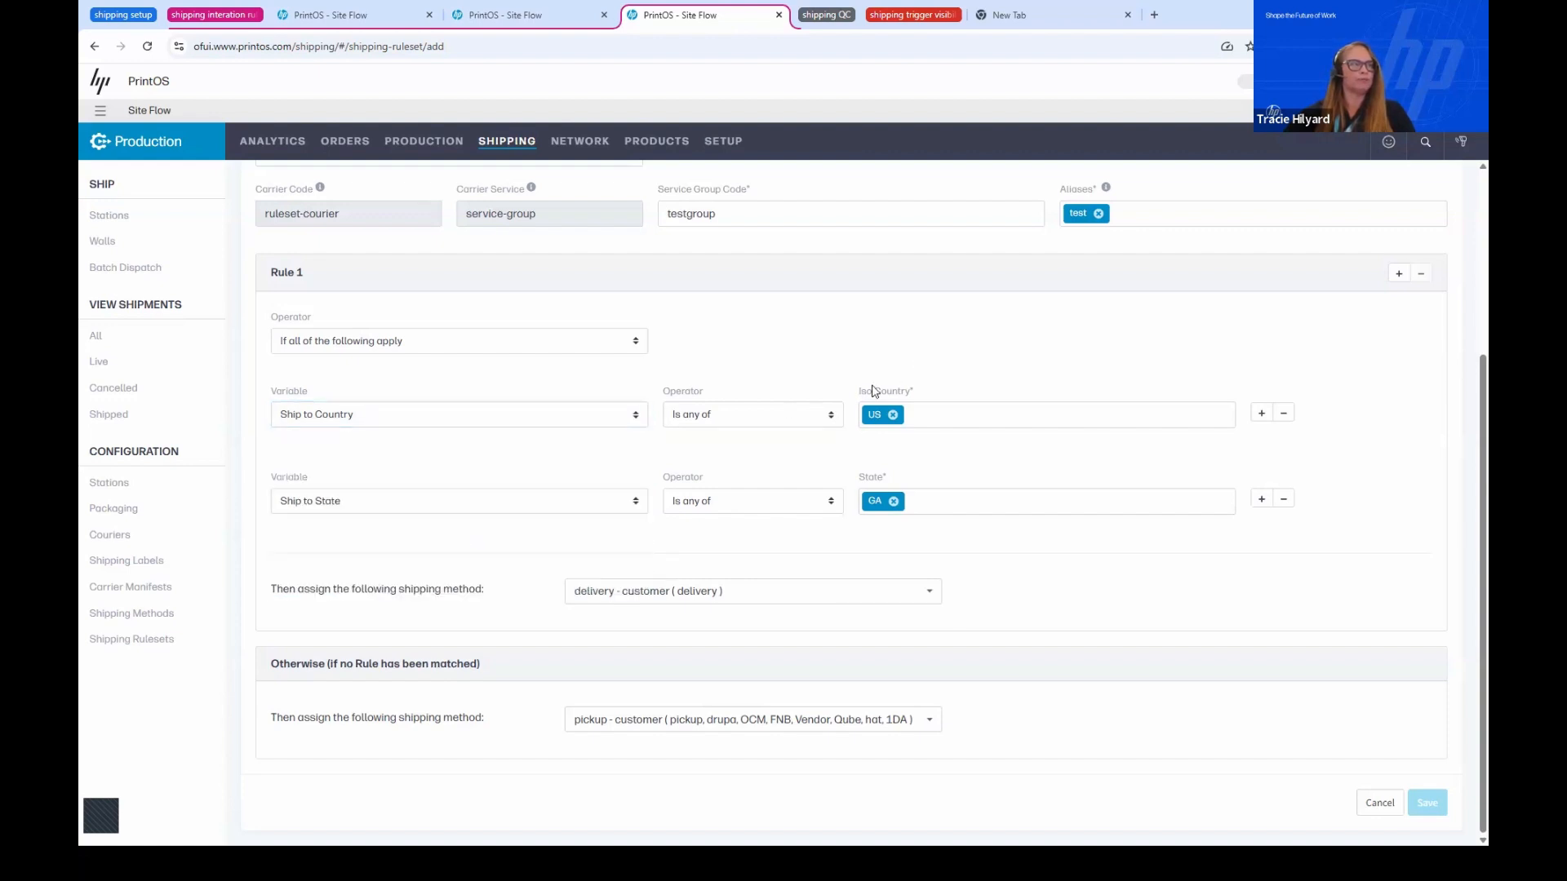
Open box 5 on the General shipping wall and examine its items, including the enlarged preview of the first item's artwork
left_click(822, 14)
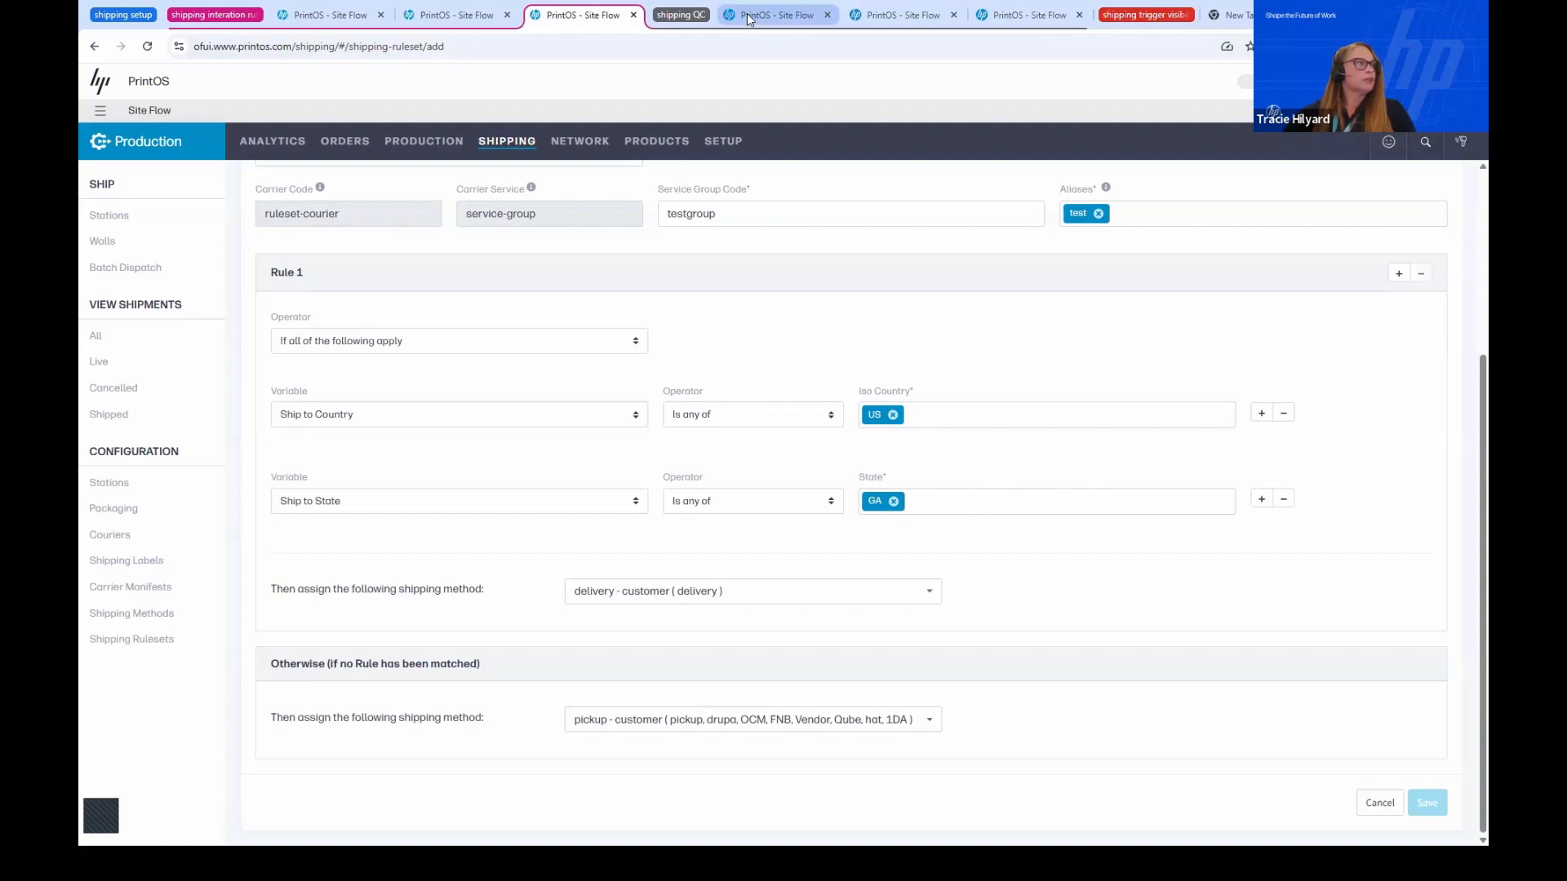
left_click(214, 15)
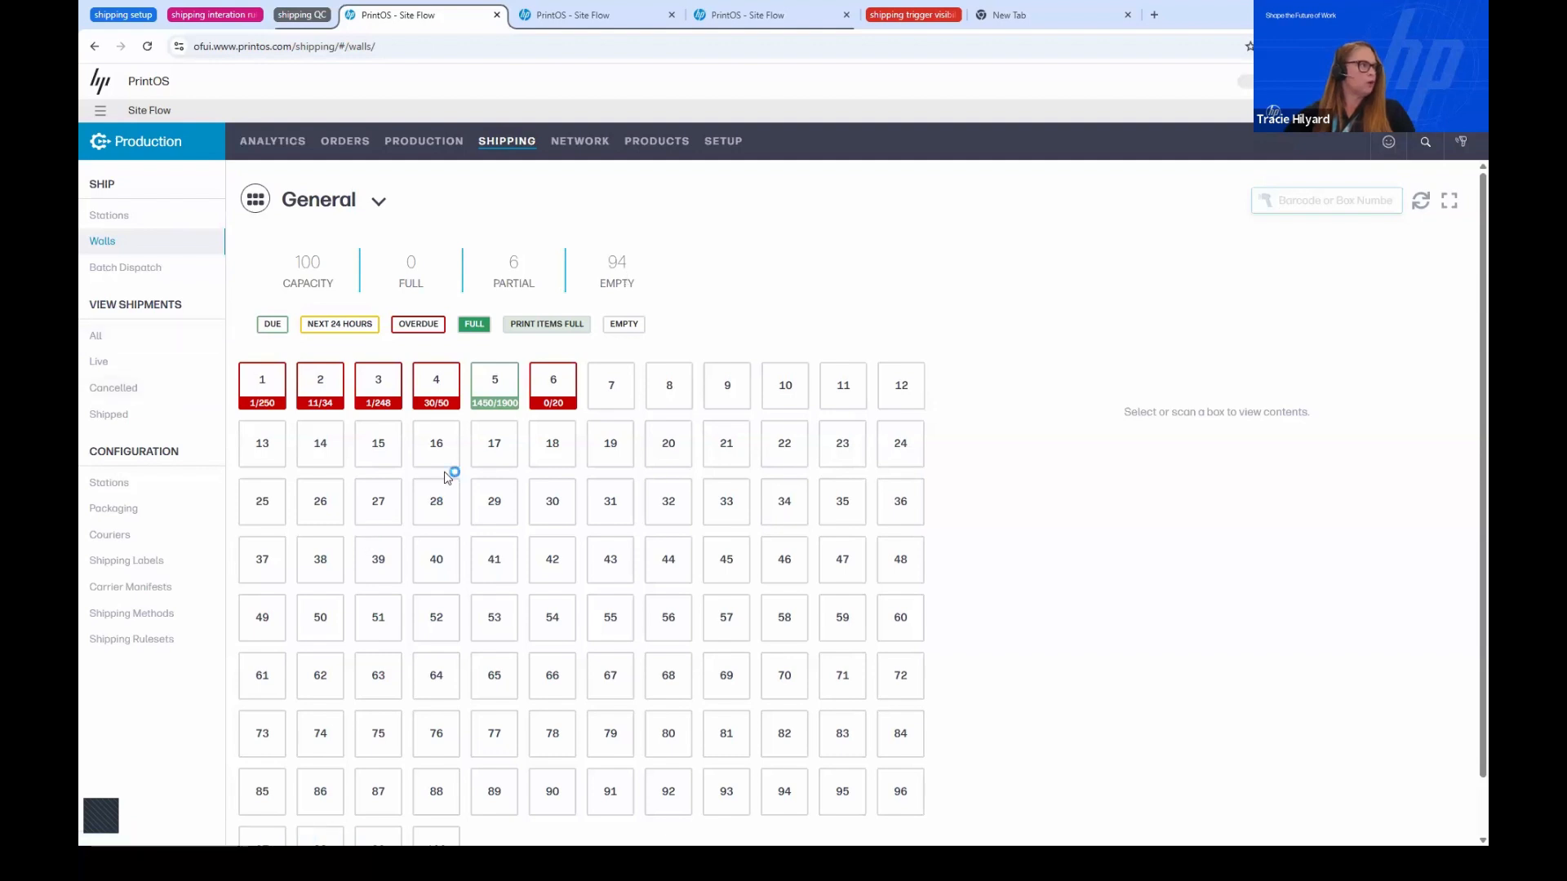
left_click(494, 380)
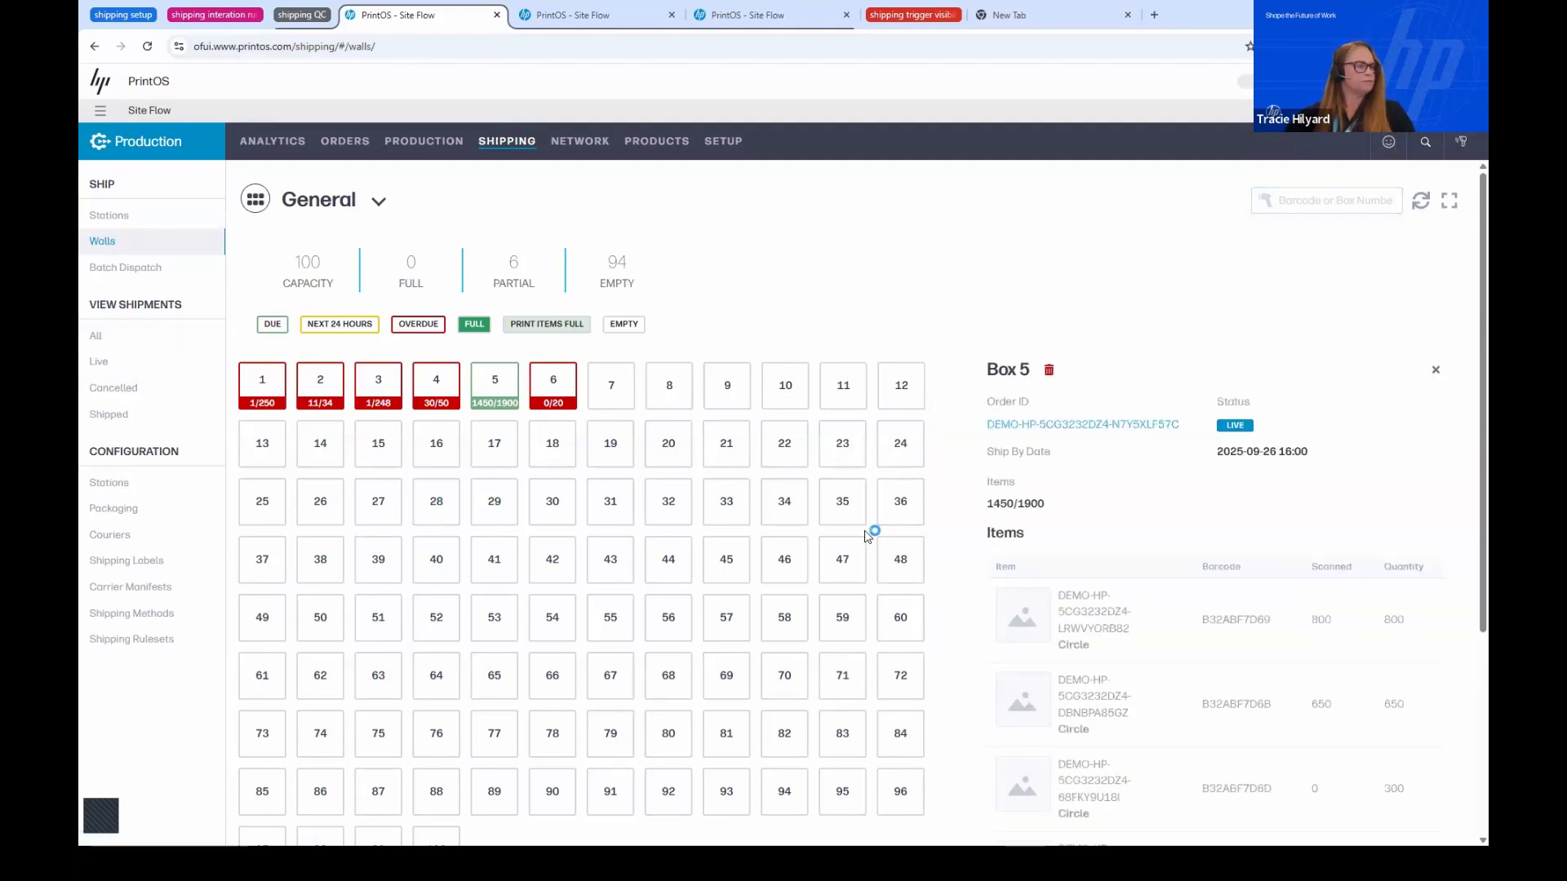
left_click(1054, 627)
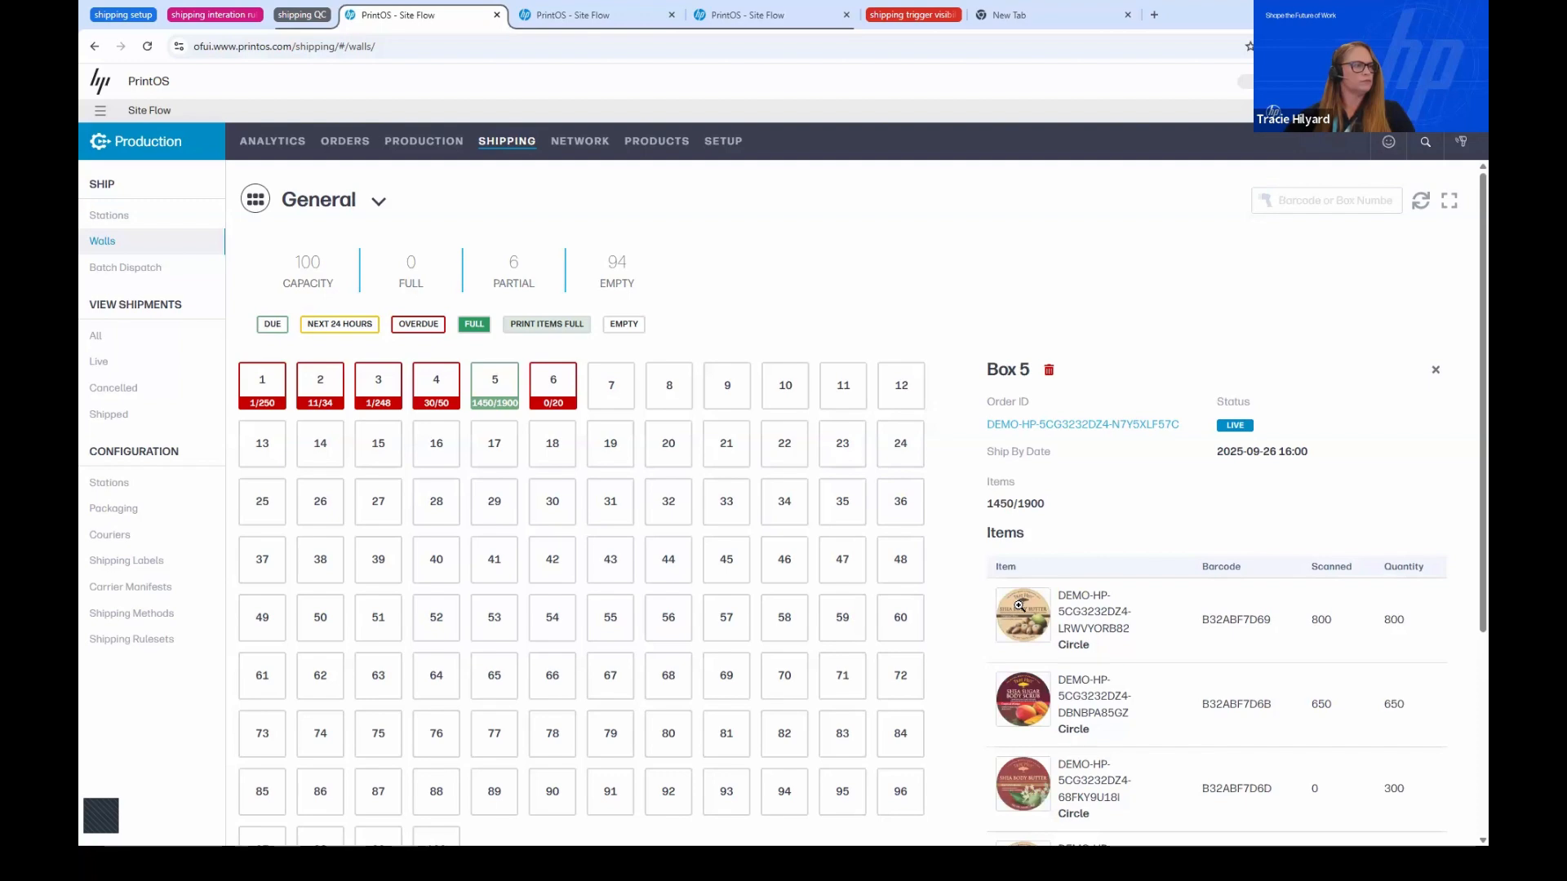
scroll(1098, 523, "down", 2)
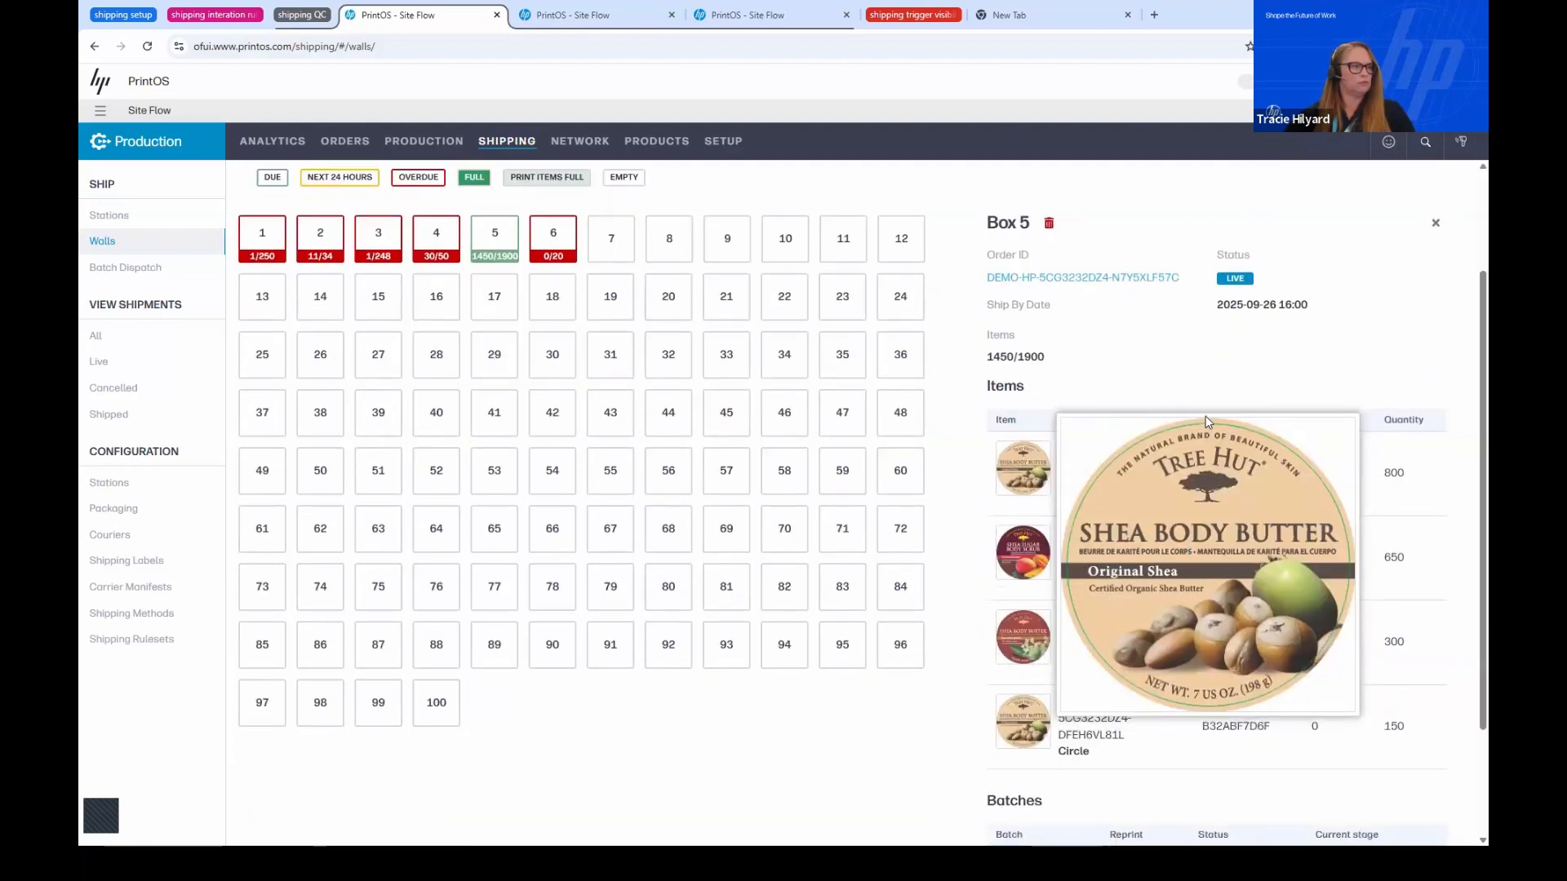
left_click(1191, 365)
double_click(1073, 498)
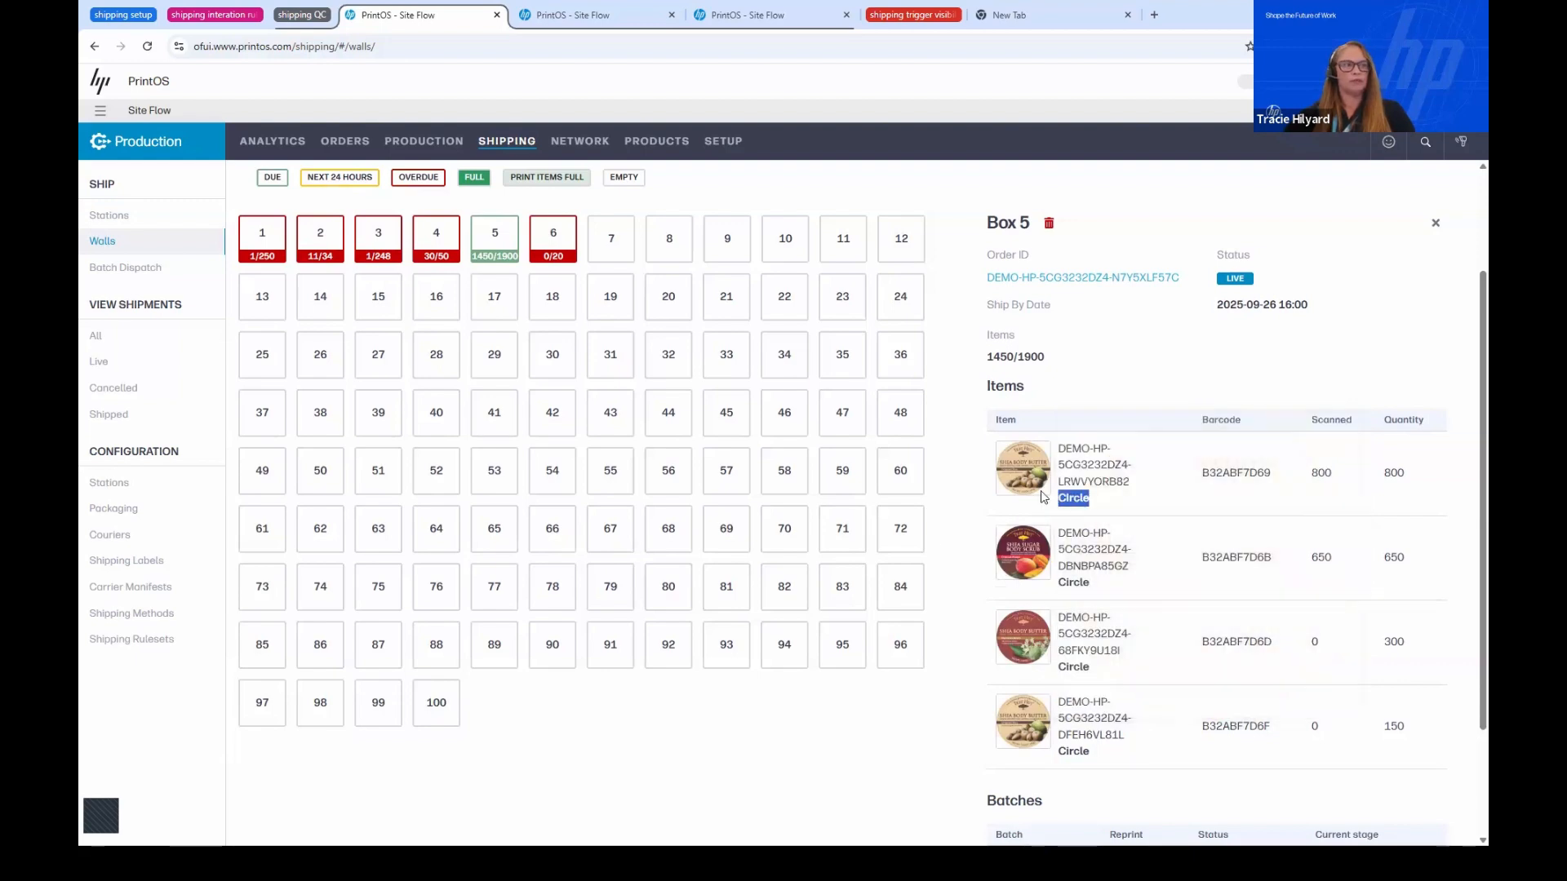
left_click(1011, 474)
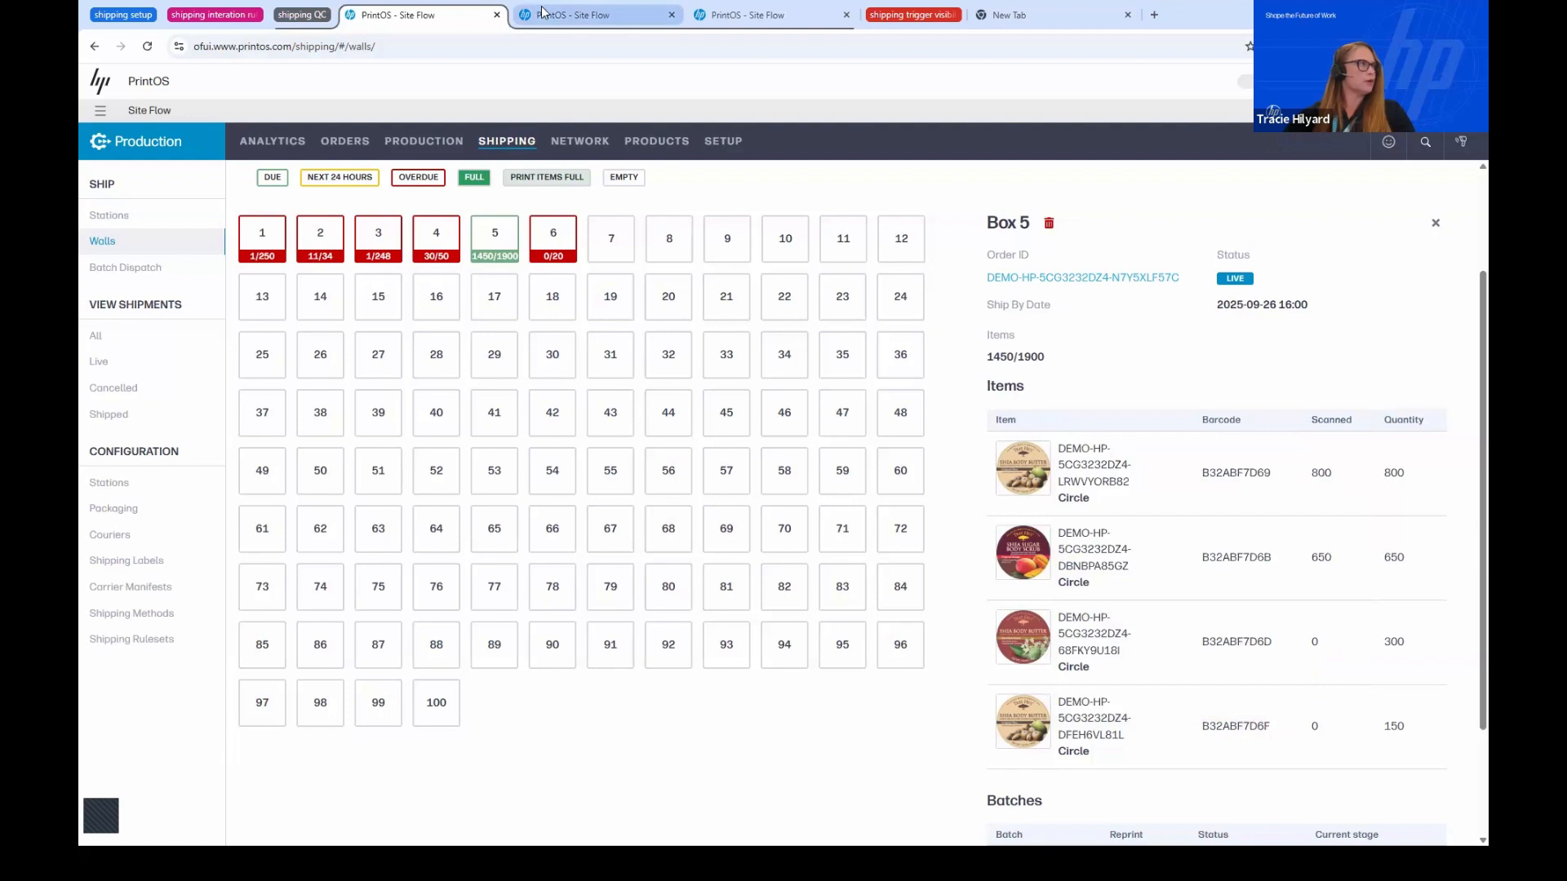
Open the settings of Shipping Station 1 from the shipping stations configuration list
left_click(593, 25)
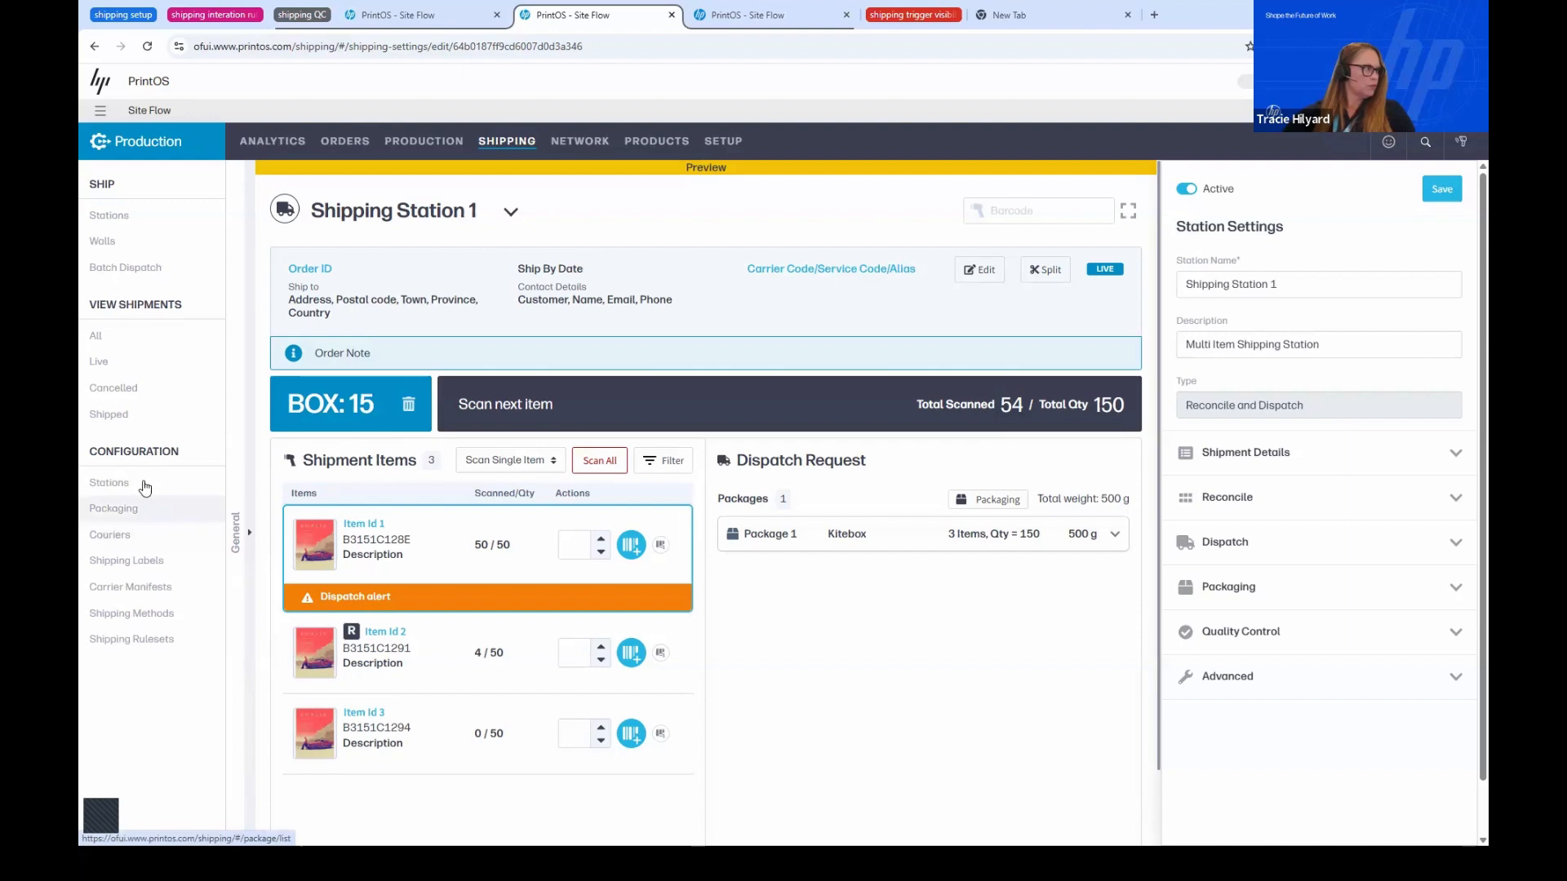
left_click(143, 487)
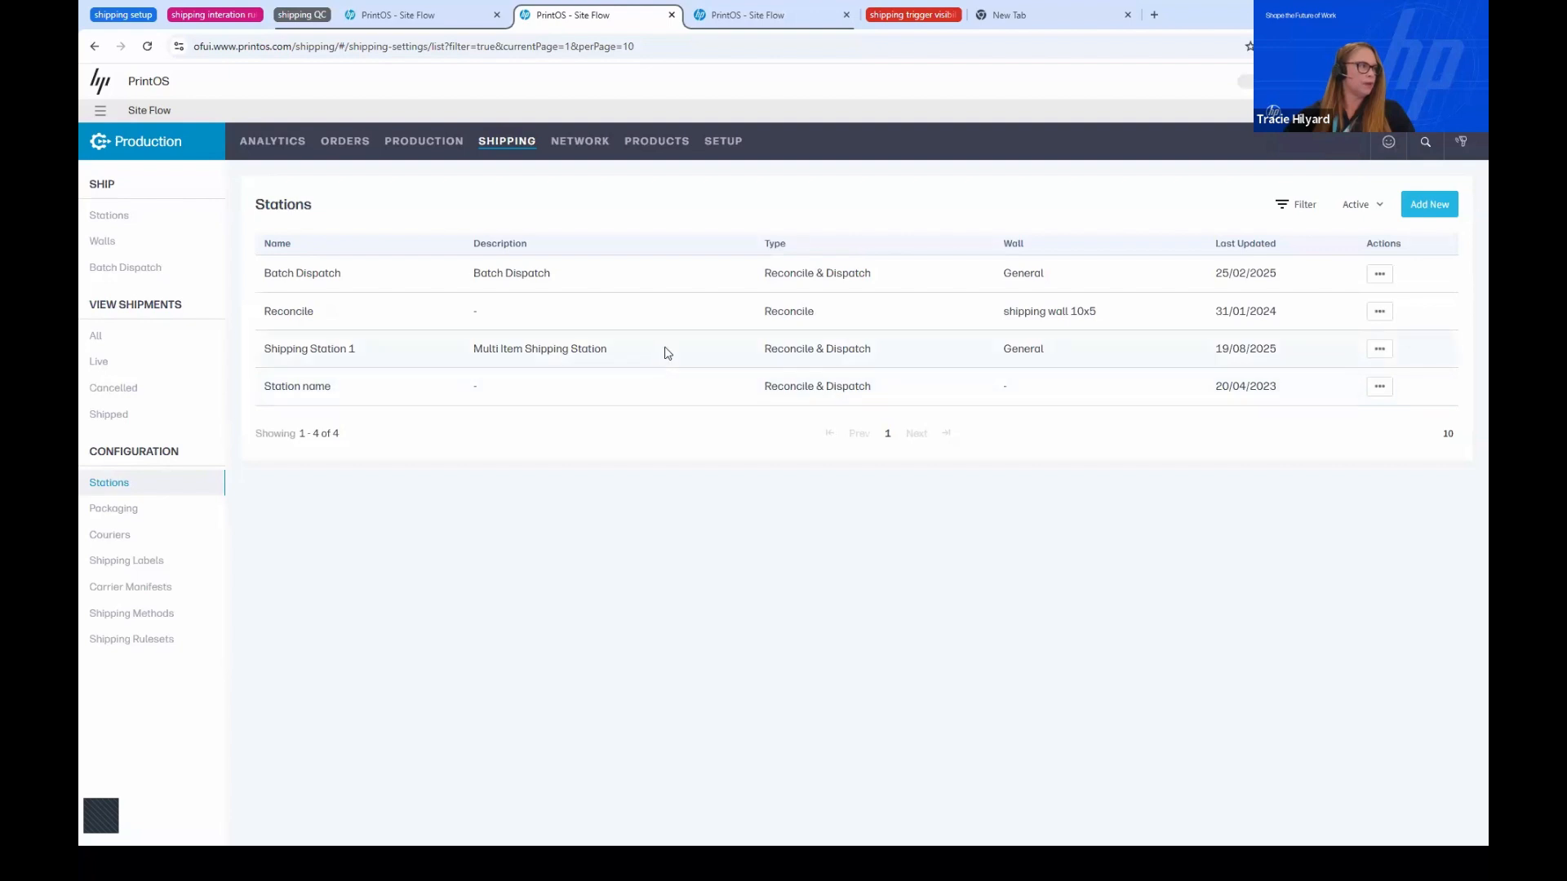
left_click(665, 354)
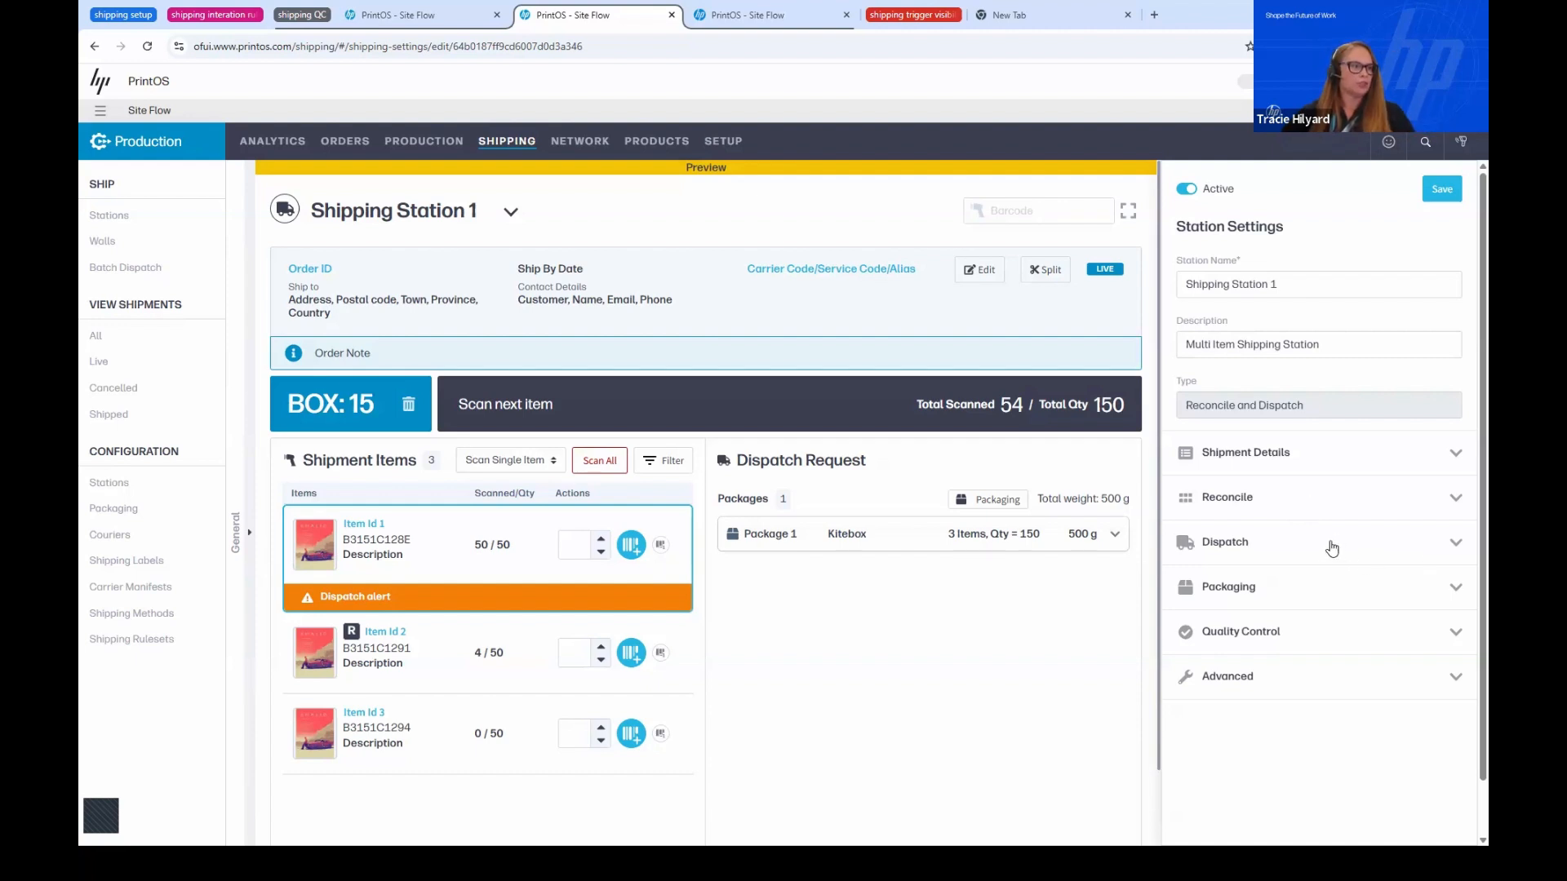
Try the Hide print button option in the station's Dispatch settings and restore it
left_click(1331, 548)
scroll(1257, 665, "down", 2)
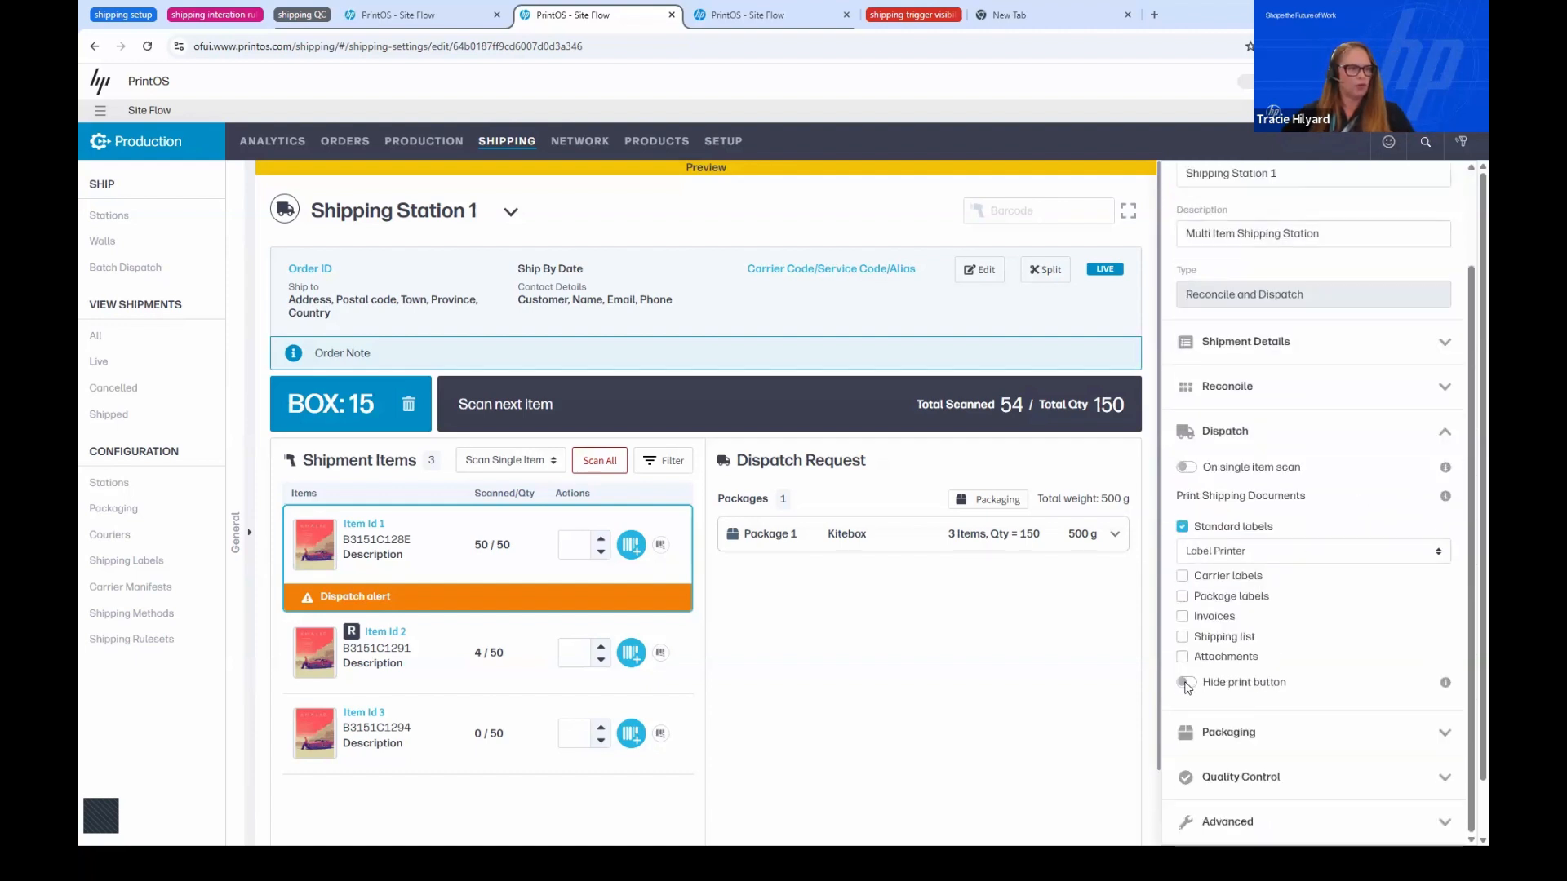
left_click(1185, 684)
left_click(1185, 684)
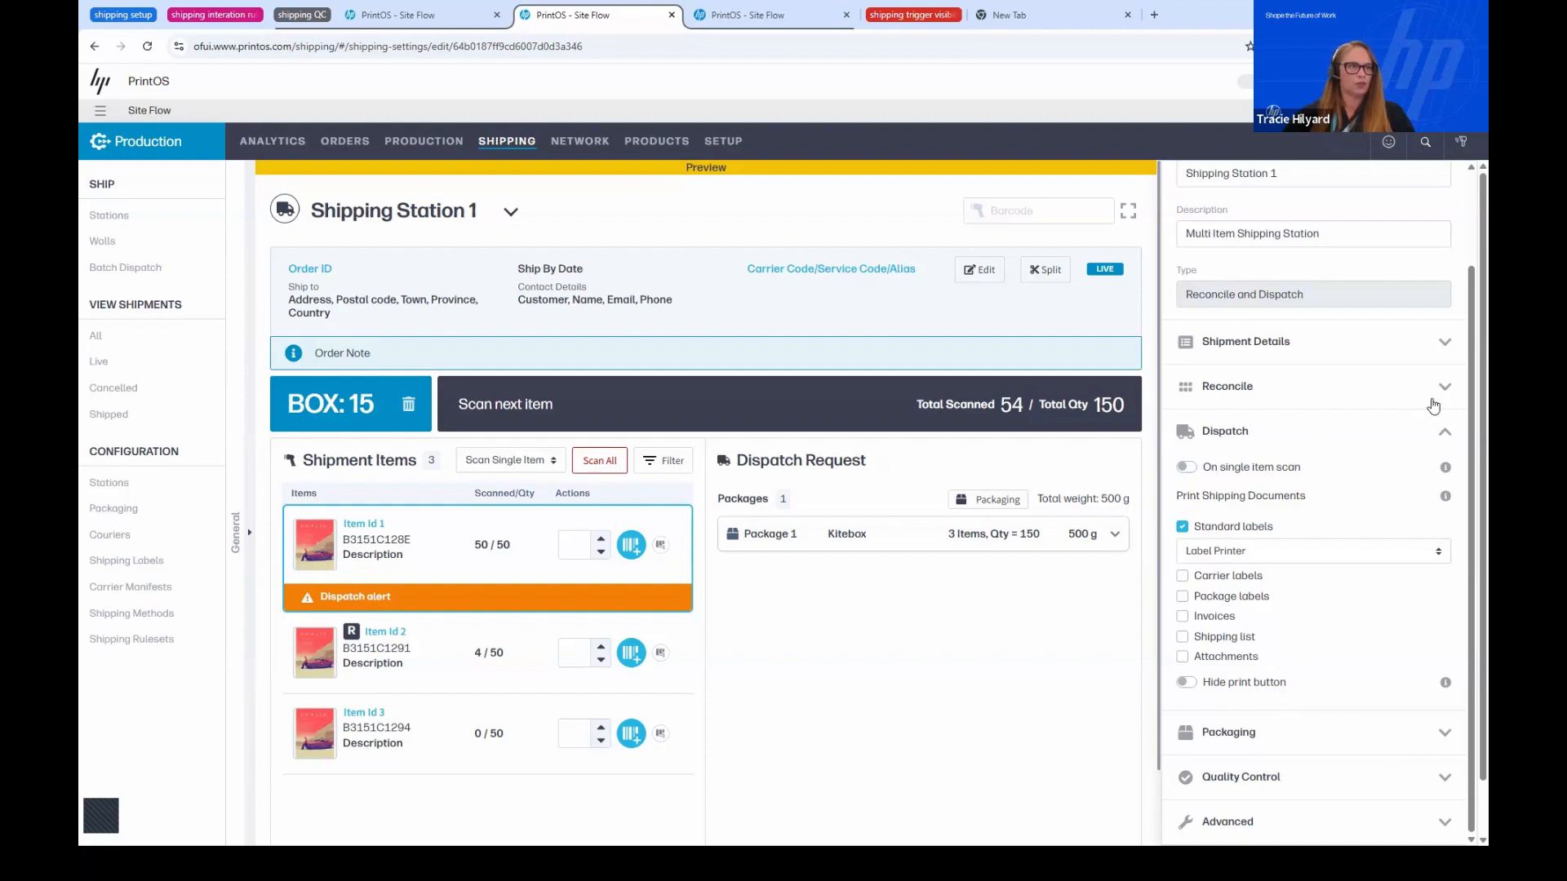
left_click(1444, 434)
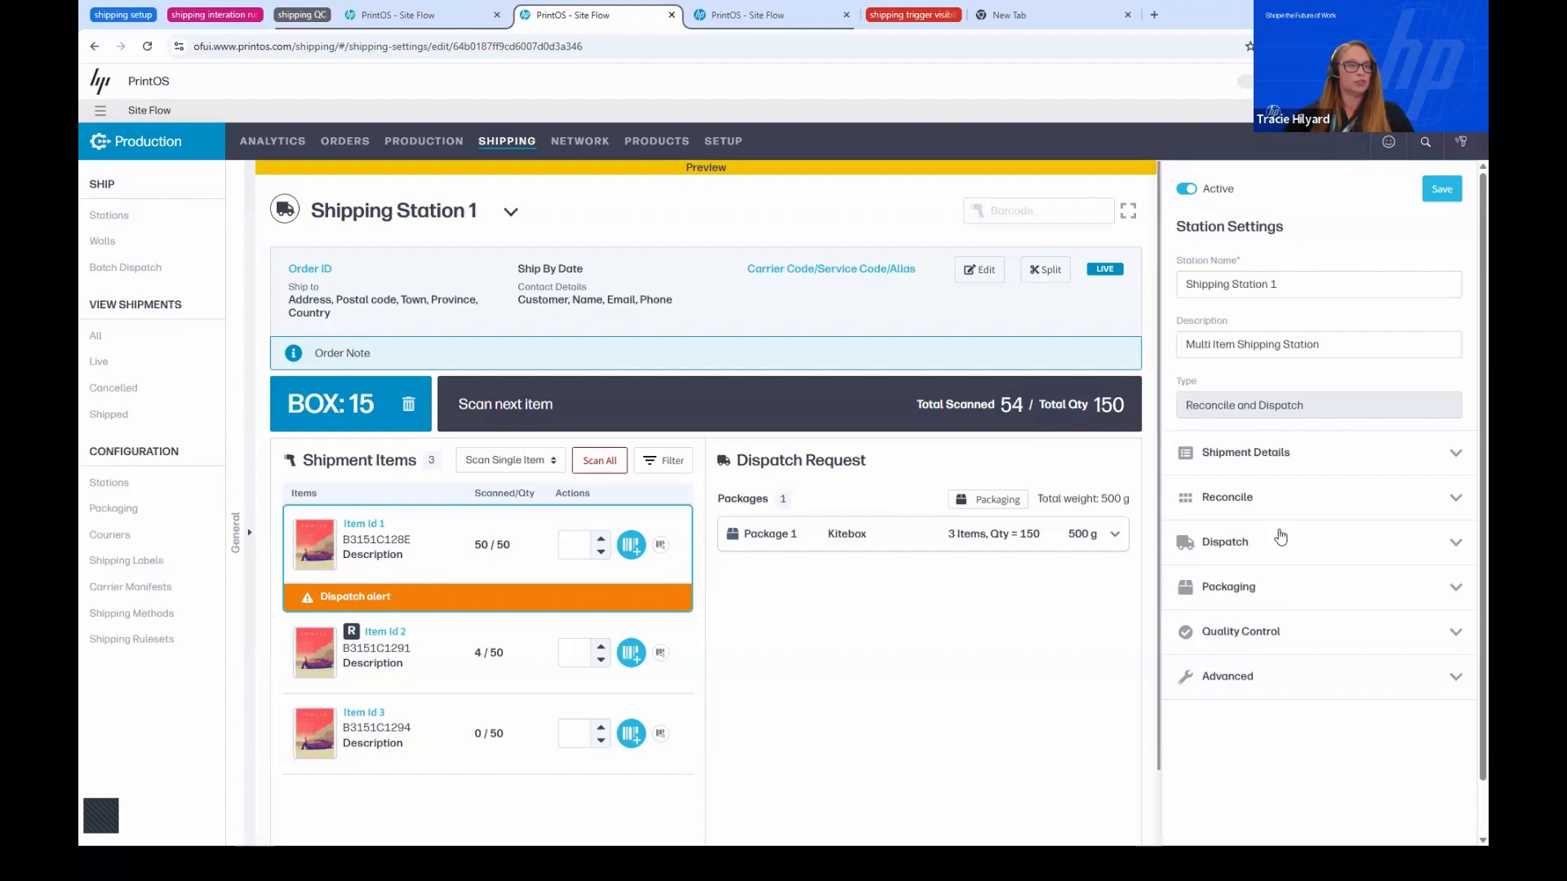
Turn off the shipping method hyperlink in the station's Shipment Details settings
left_click(1293, 470)
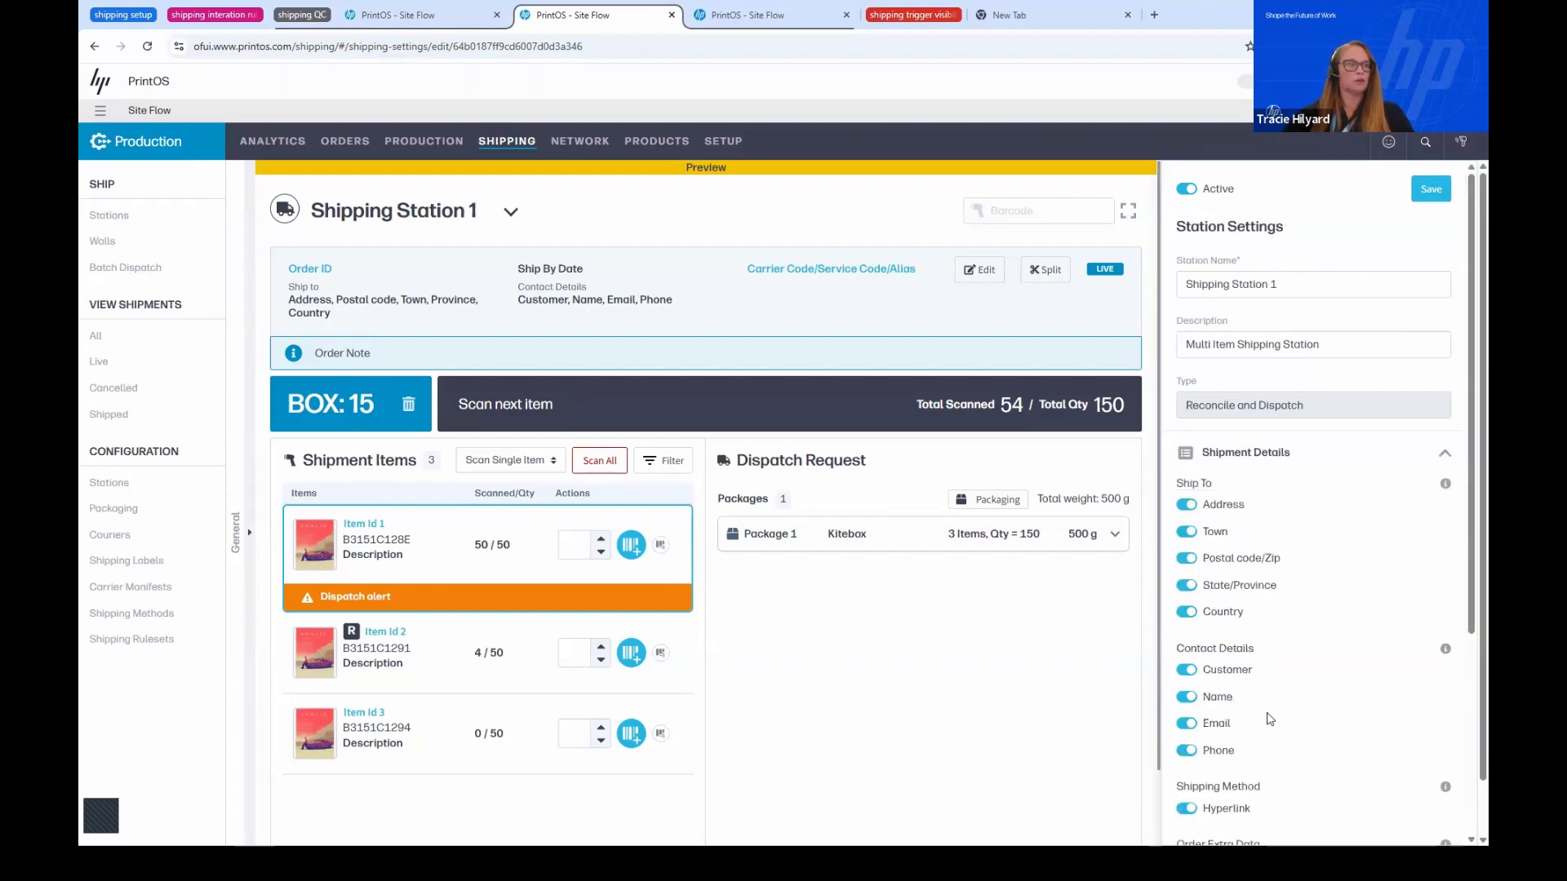
scroll(1273, 709, "down", 2)
left_click(1187, 662)
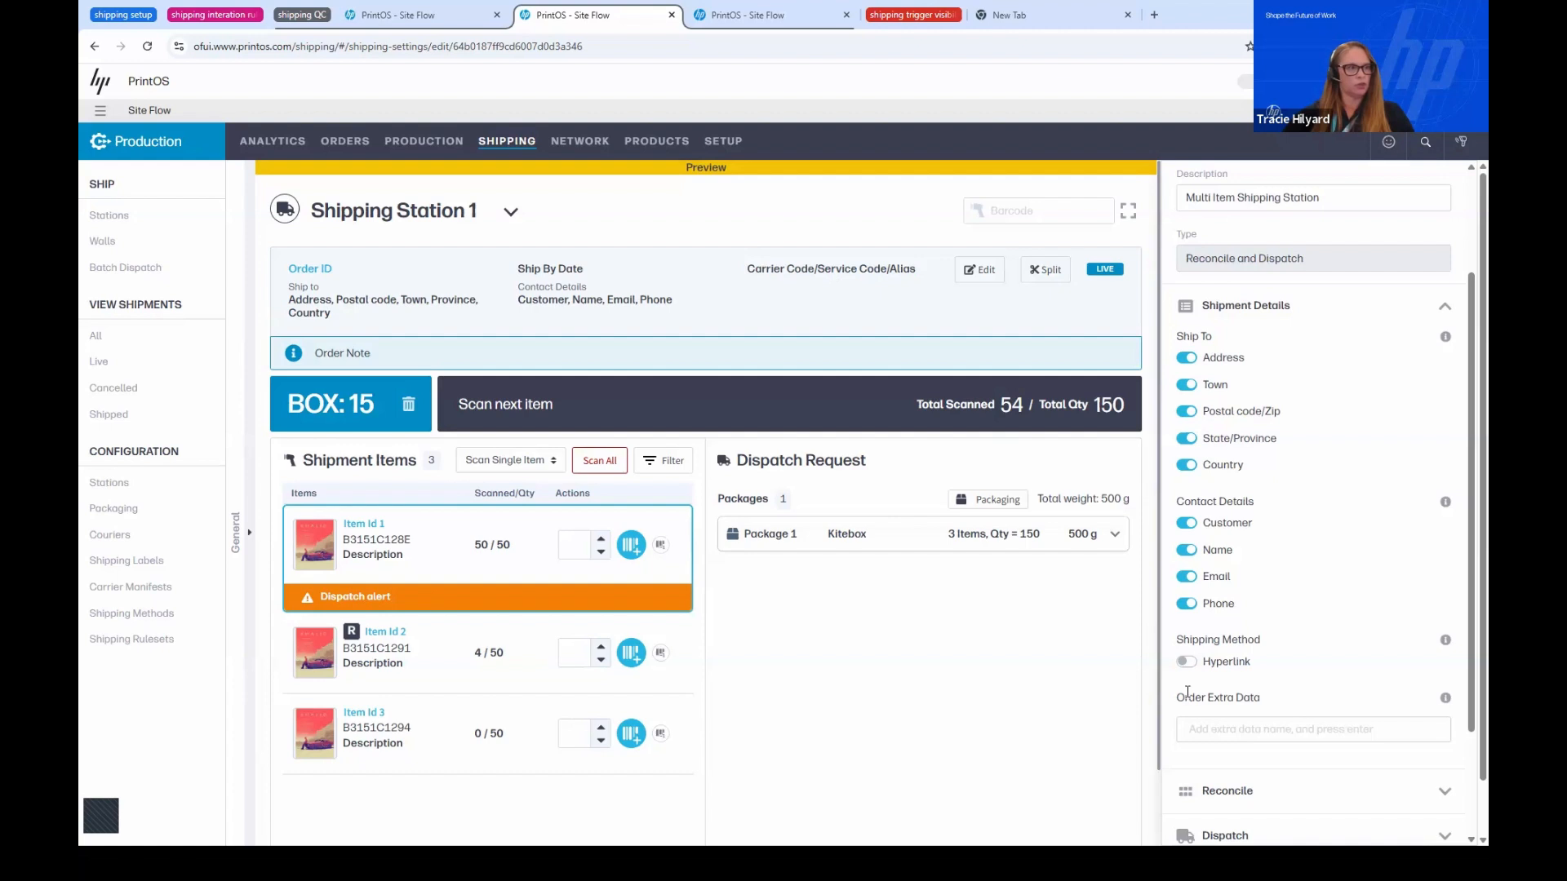
left_click(1185, 663)
left_click(1185, 663)
Try disabling the Change Shipping Station operator permission in the station's Advanced settings and enable it again
scroll(1336, 567, "down", 2)
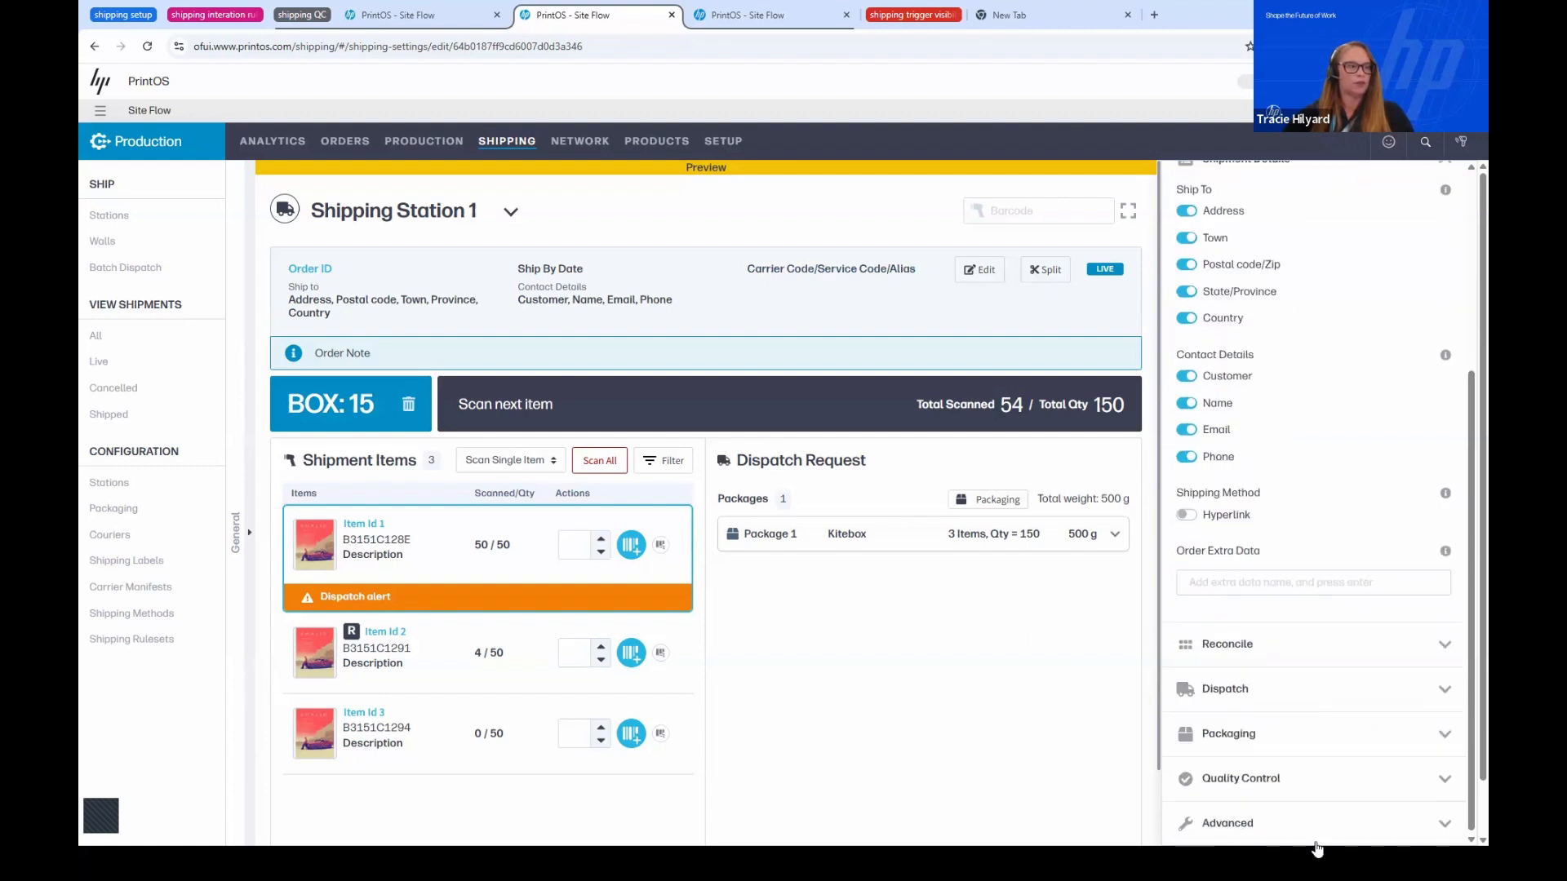
left_click(1315, 836)
scroll(1283, 594, "down", 6)
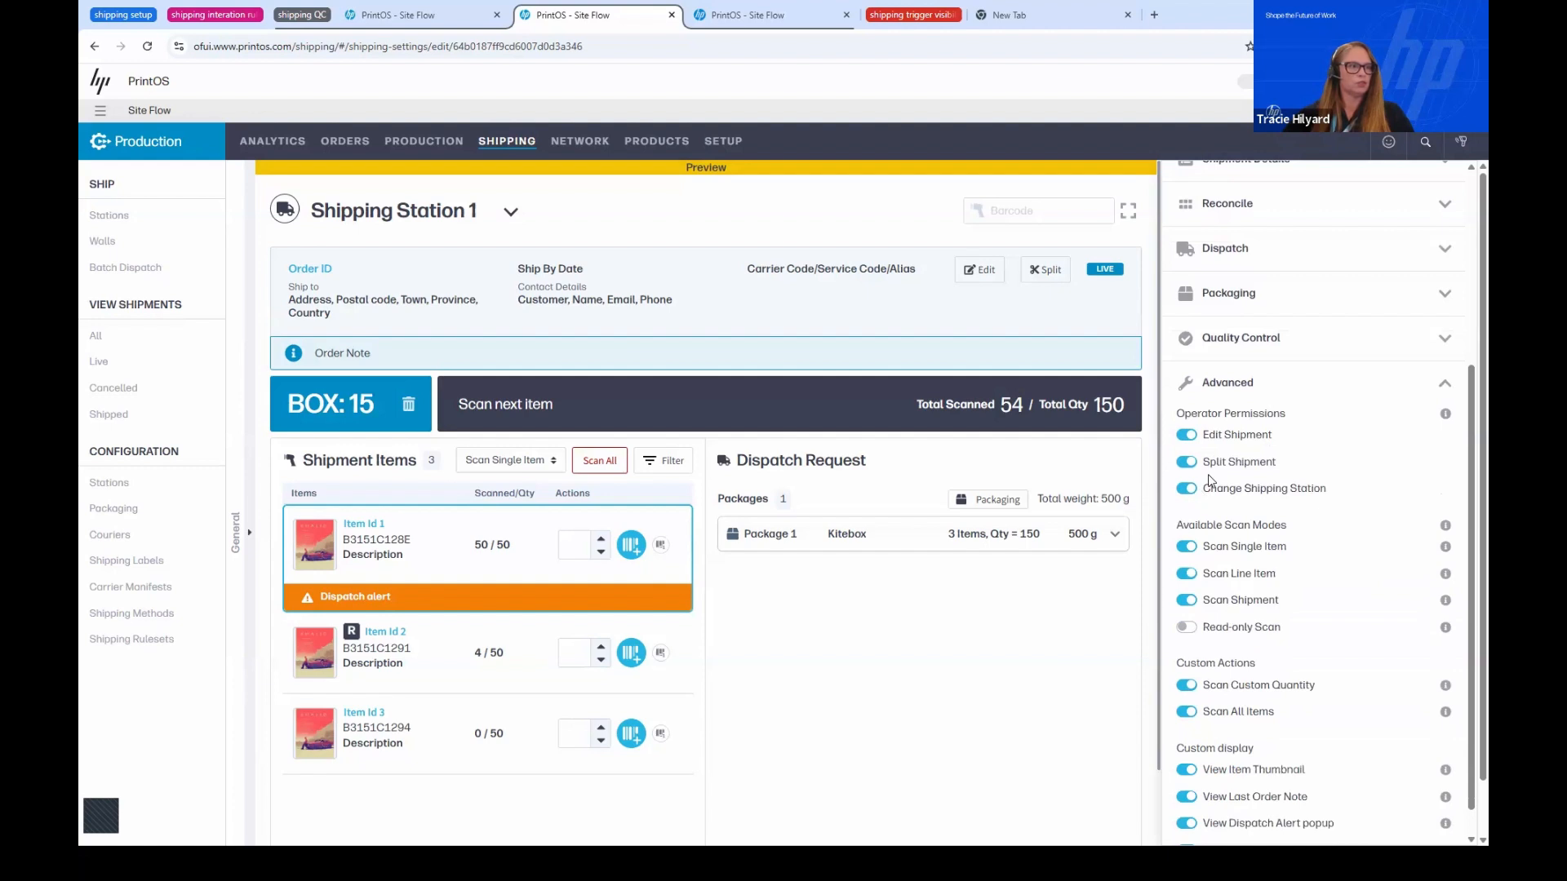
left_click(1188, 490)
left_click(1187, 488)
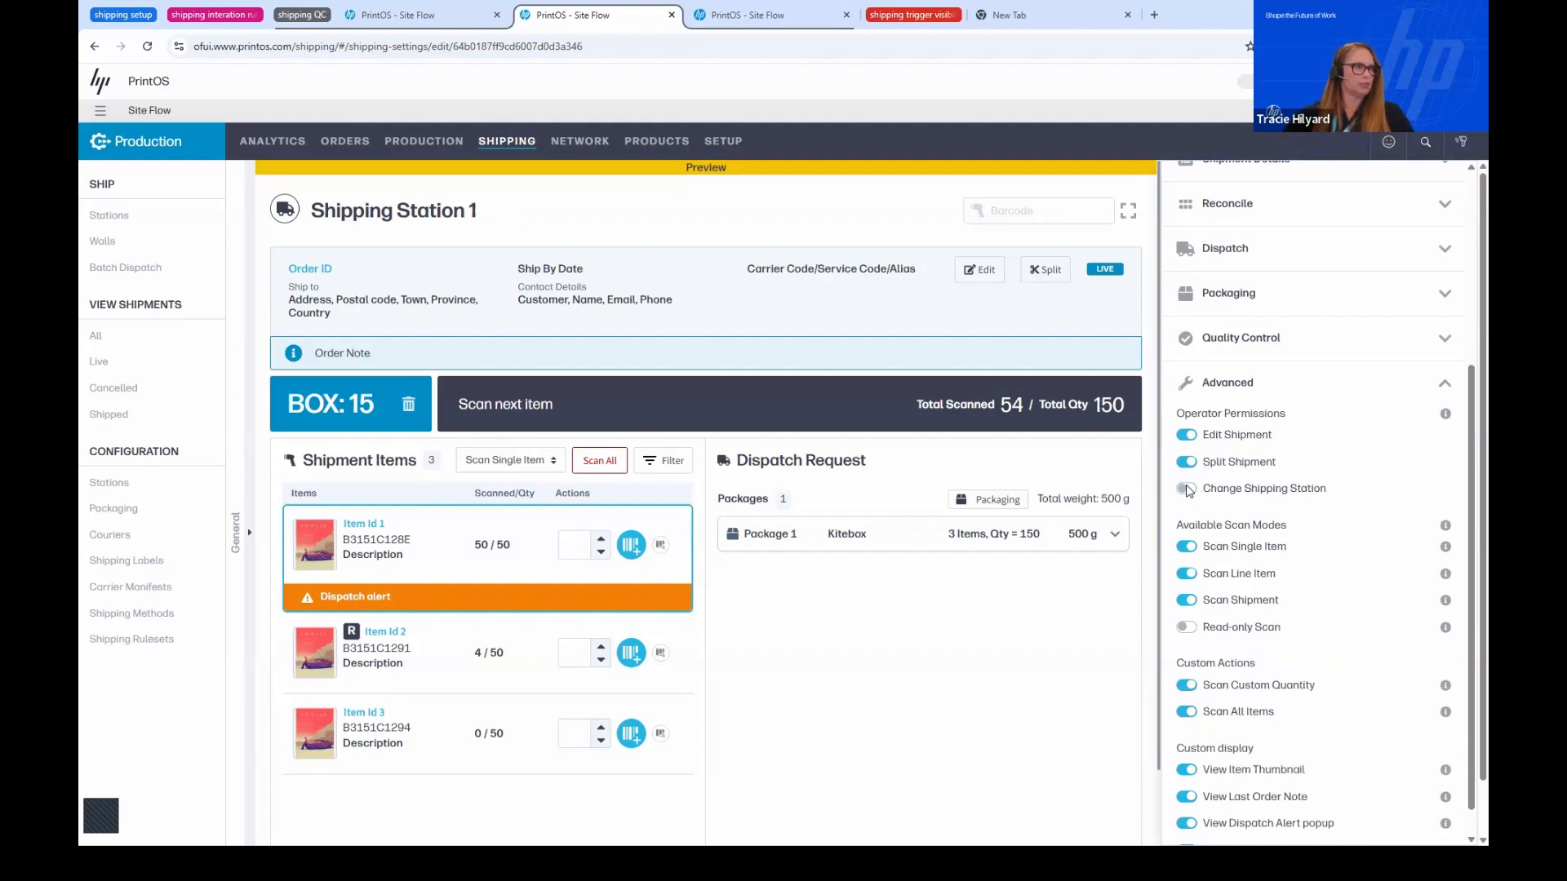
left_click(1188, 490)
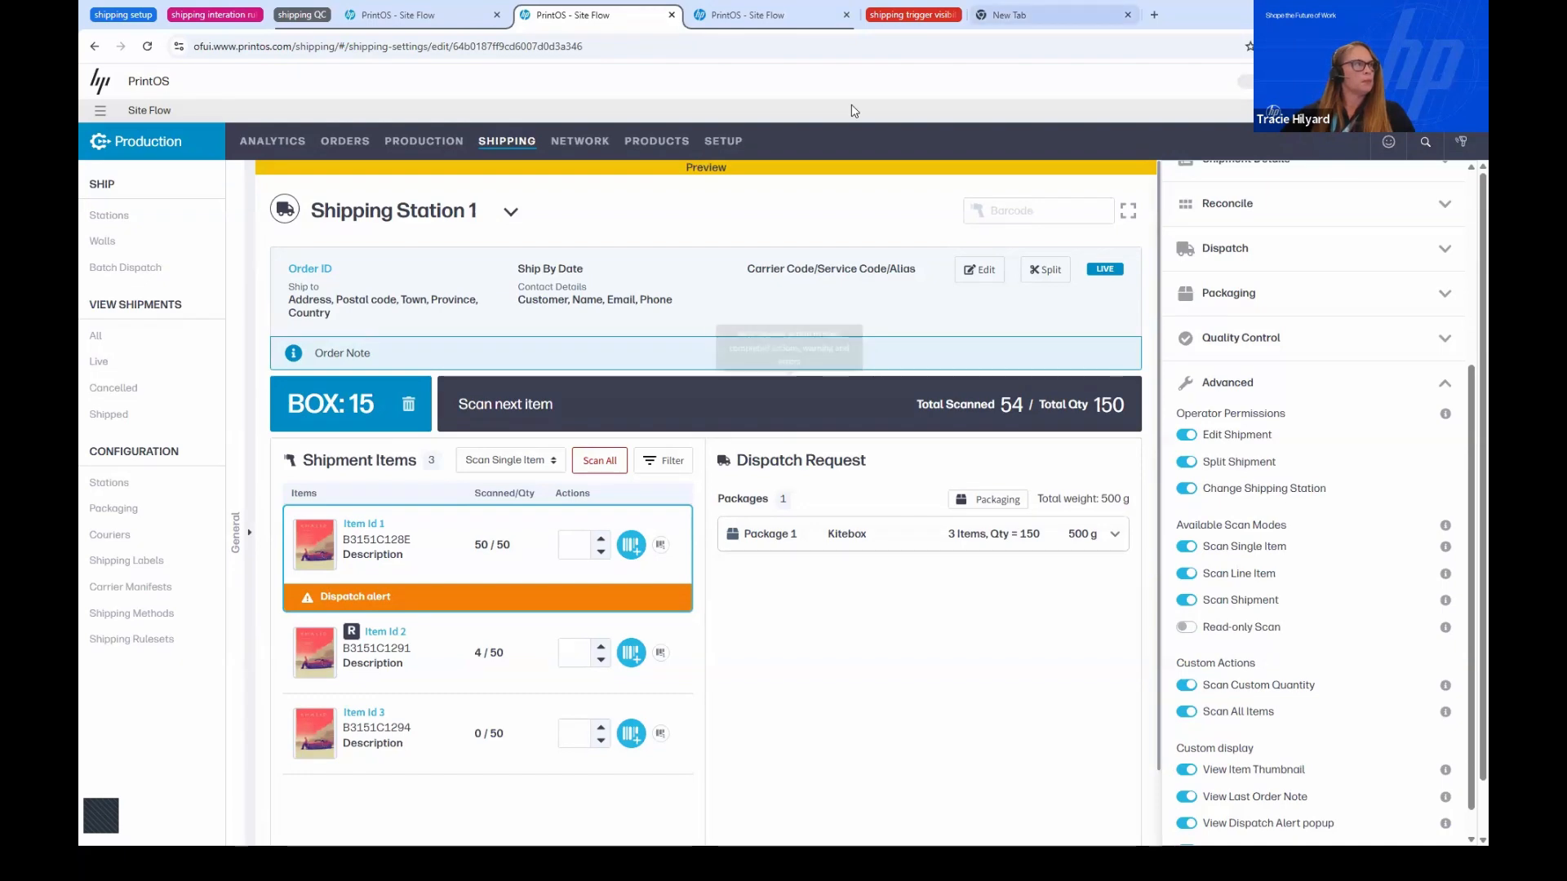
Go to the live Shipping Station 1 screen and load box 2 from the General wall's box list
left_click(757, 21)
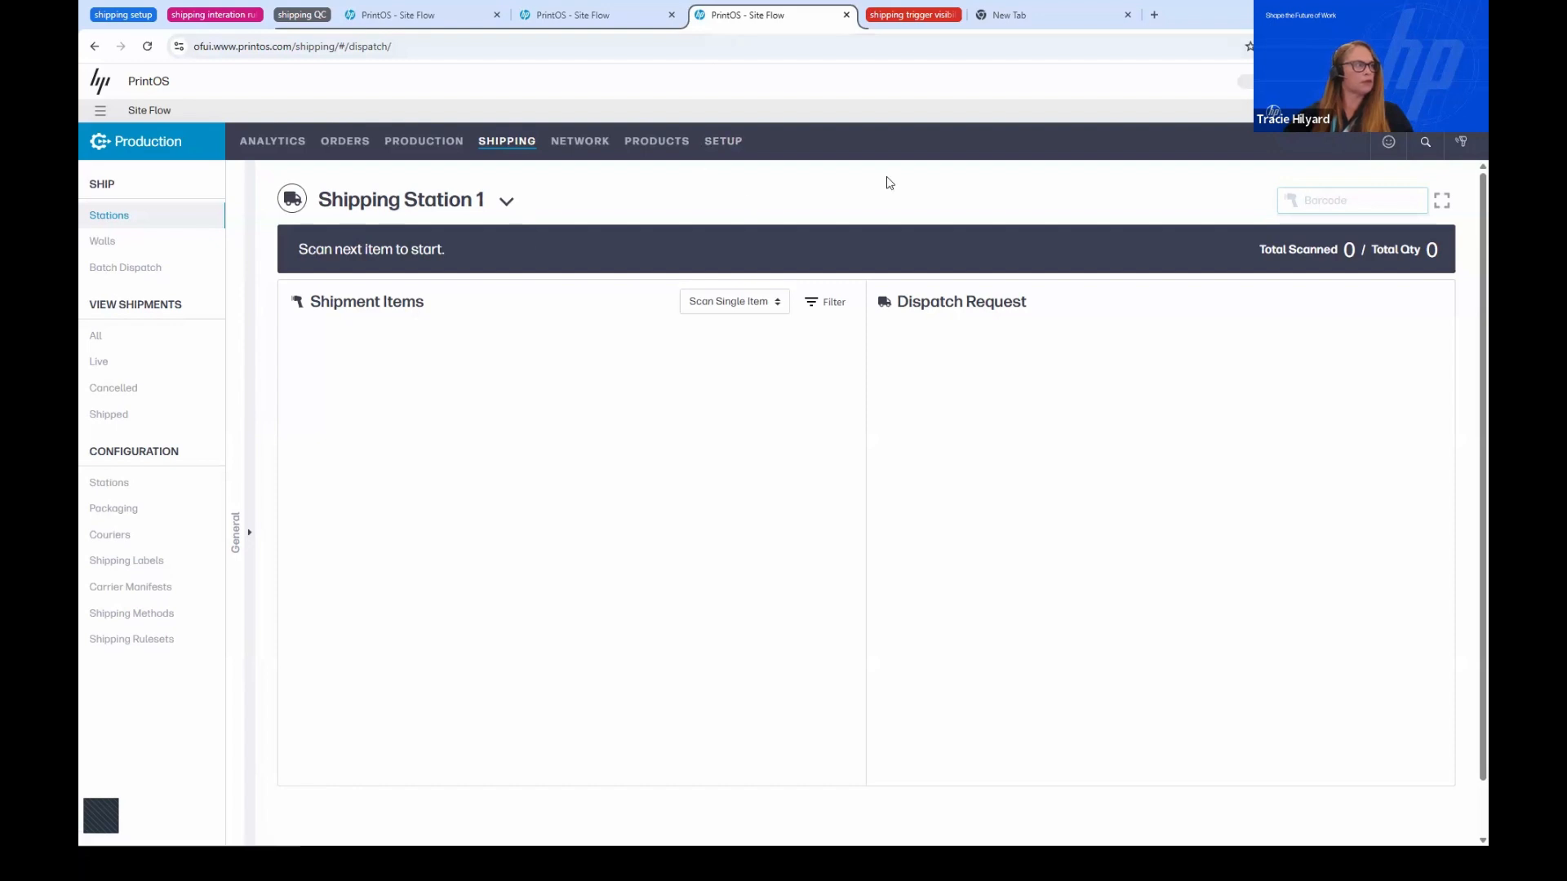
left_click(887, 17)
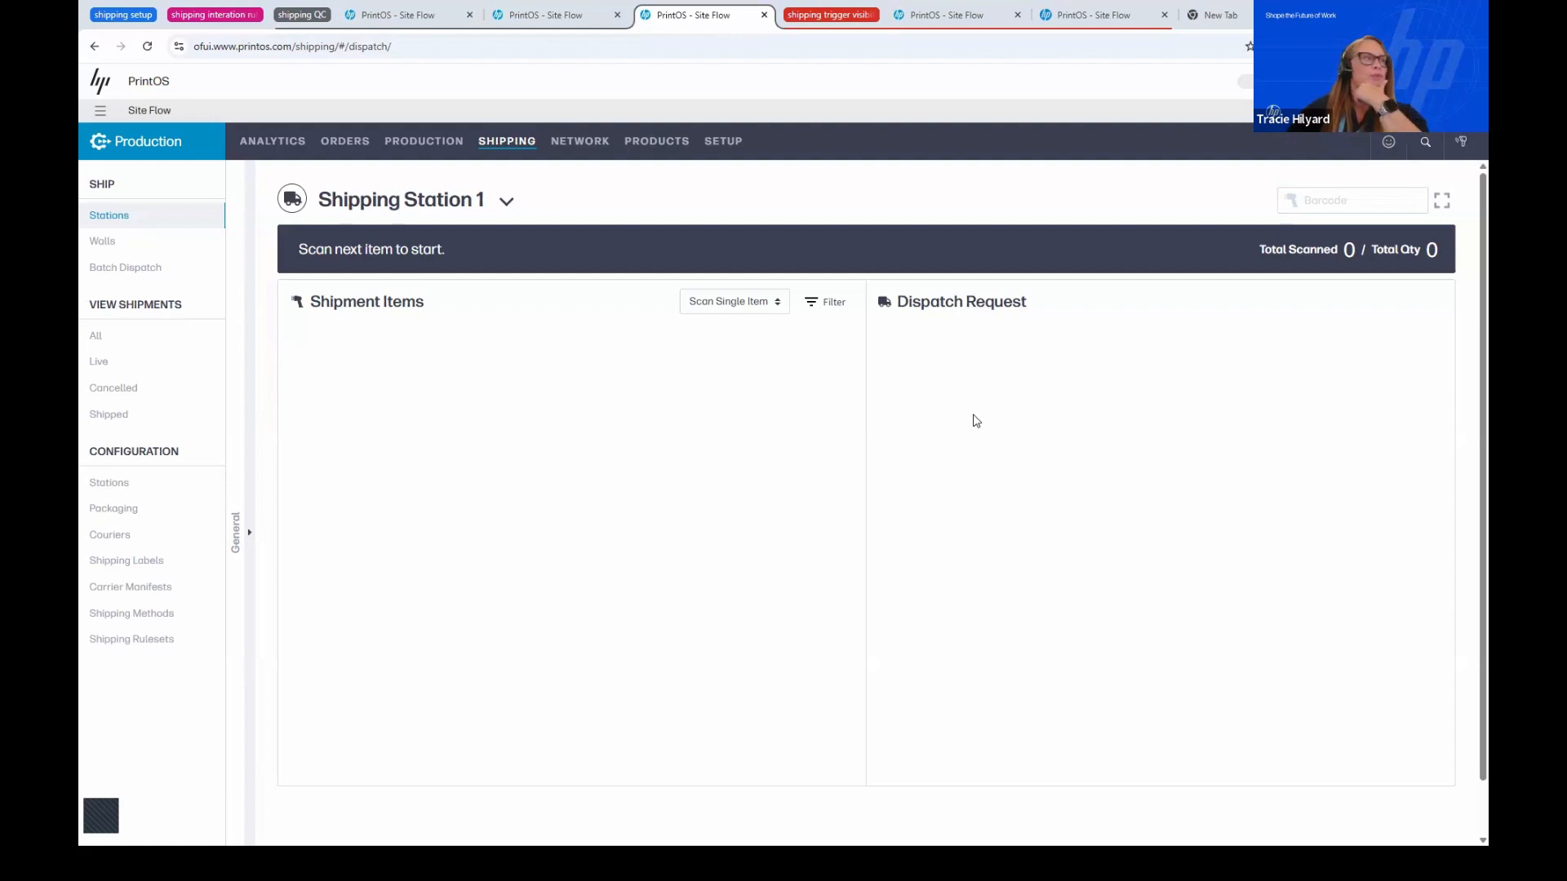
left_click(964, 12)
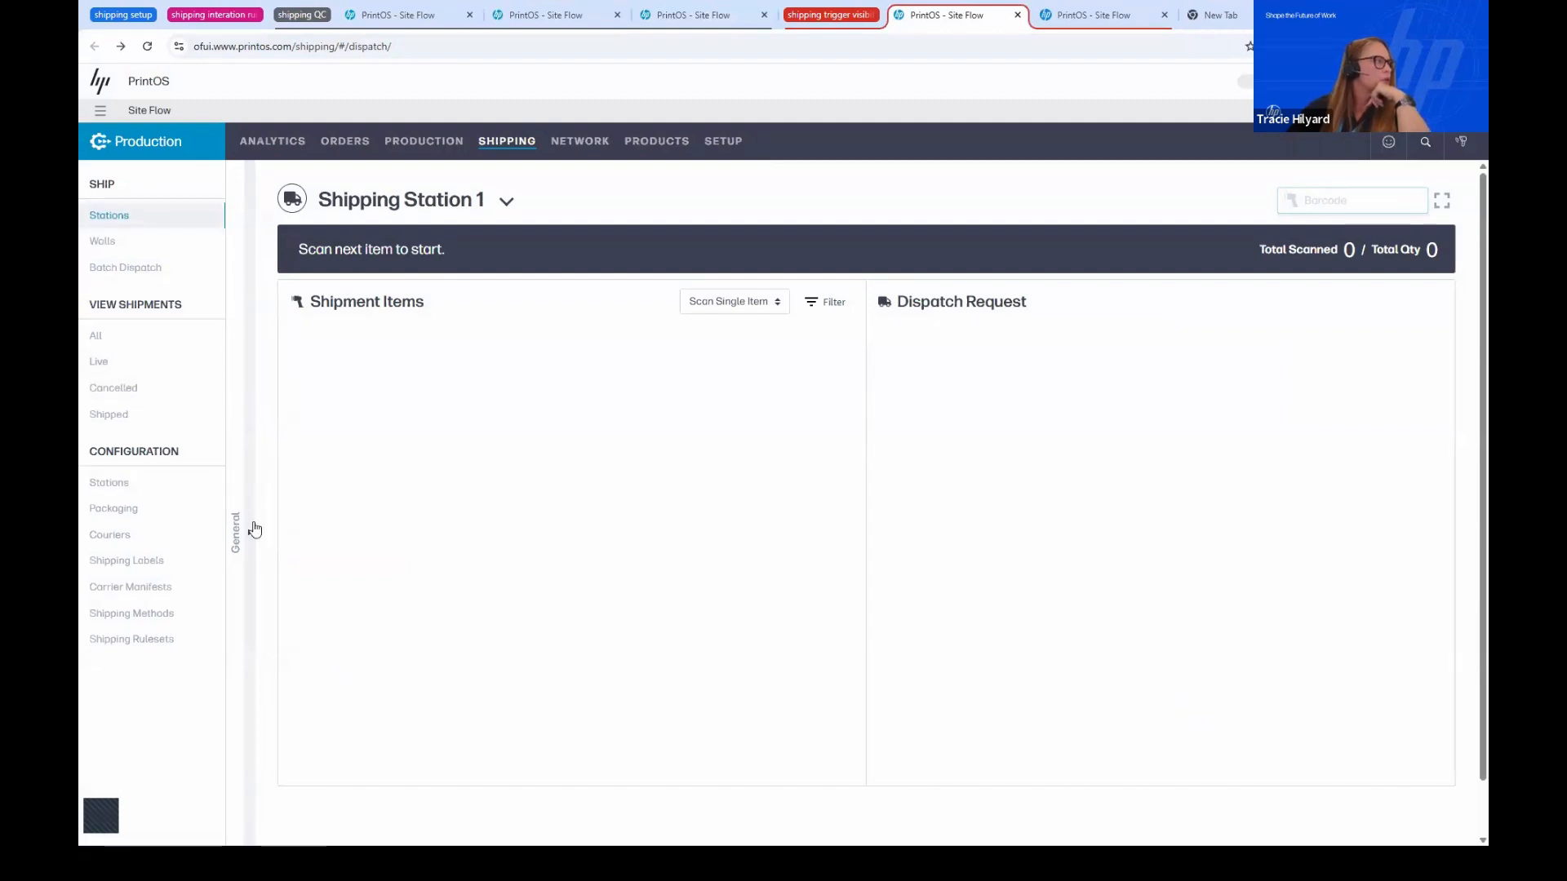
left_click(245, 531)
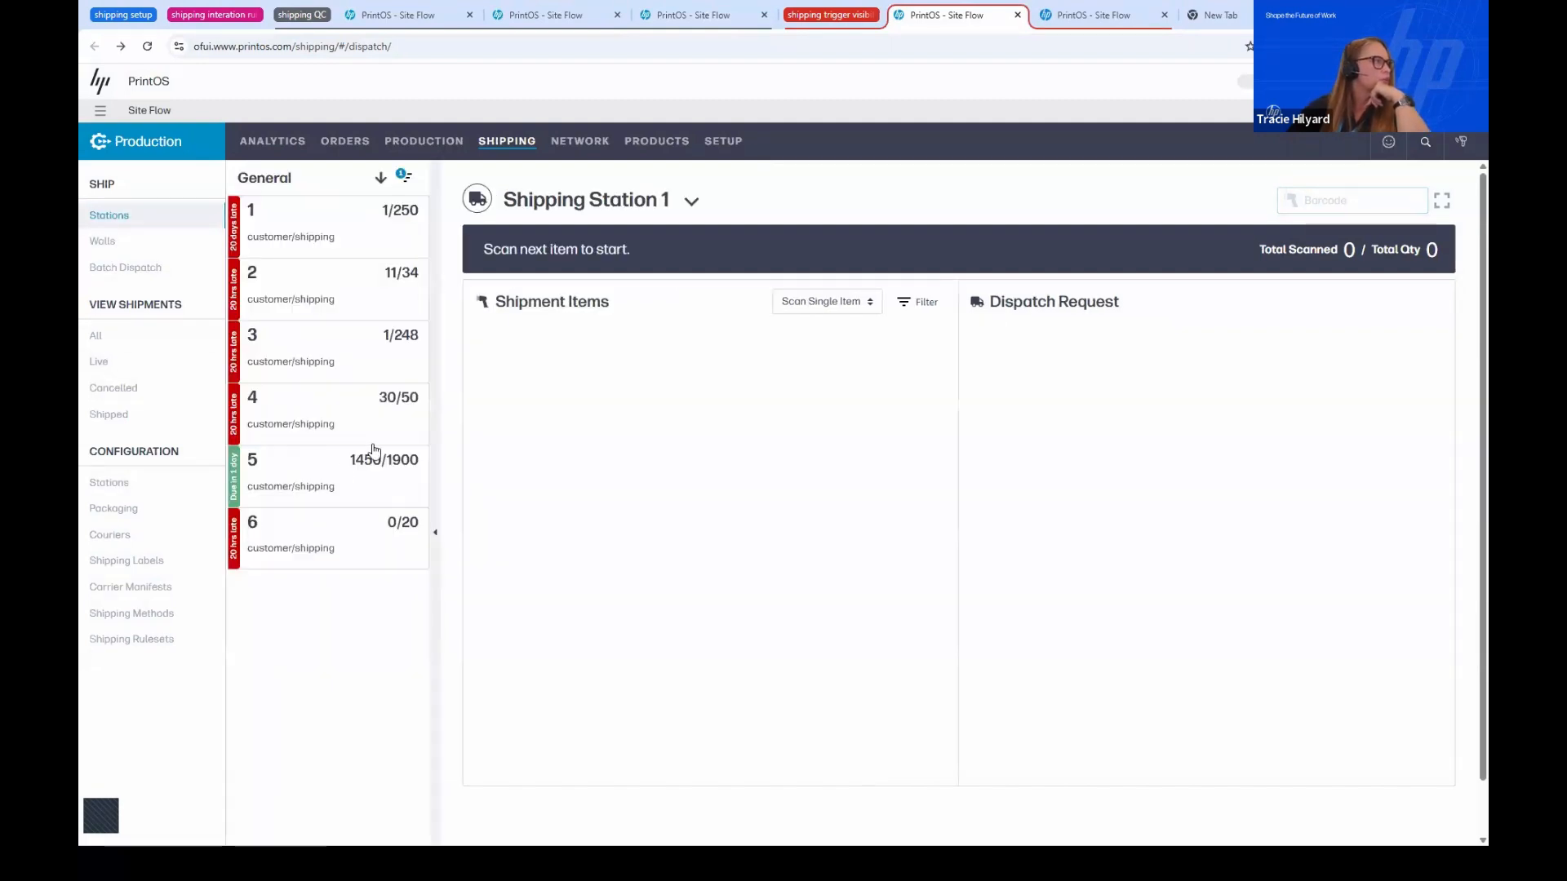
left_click(351, 284)
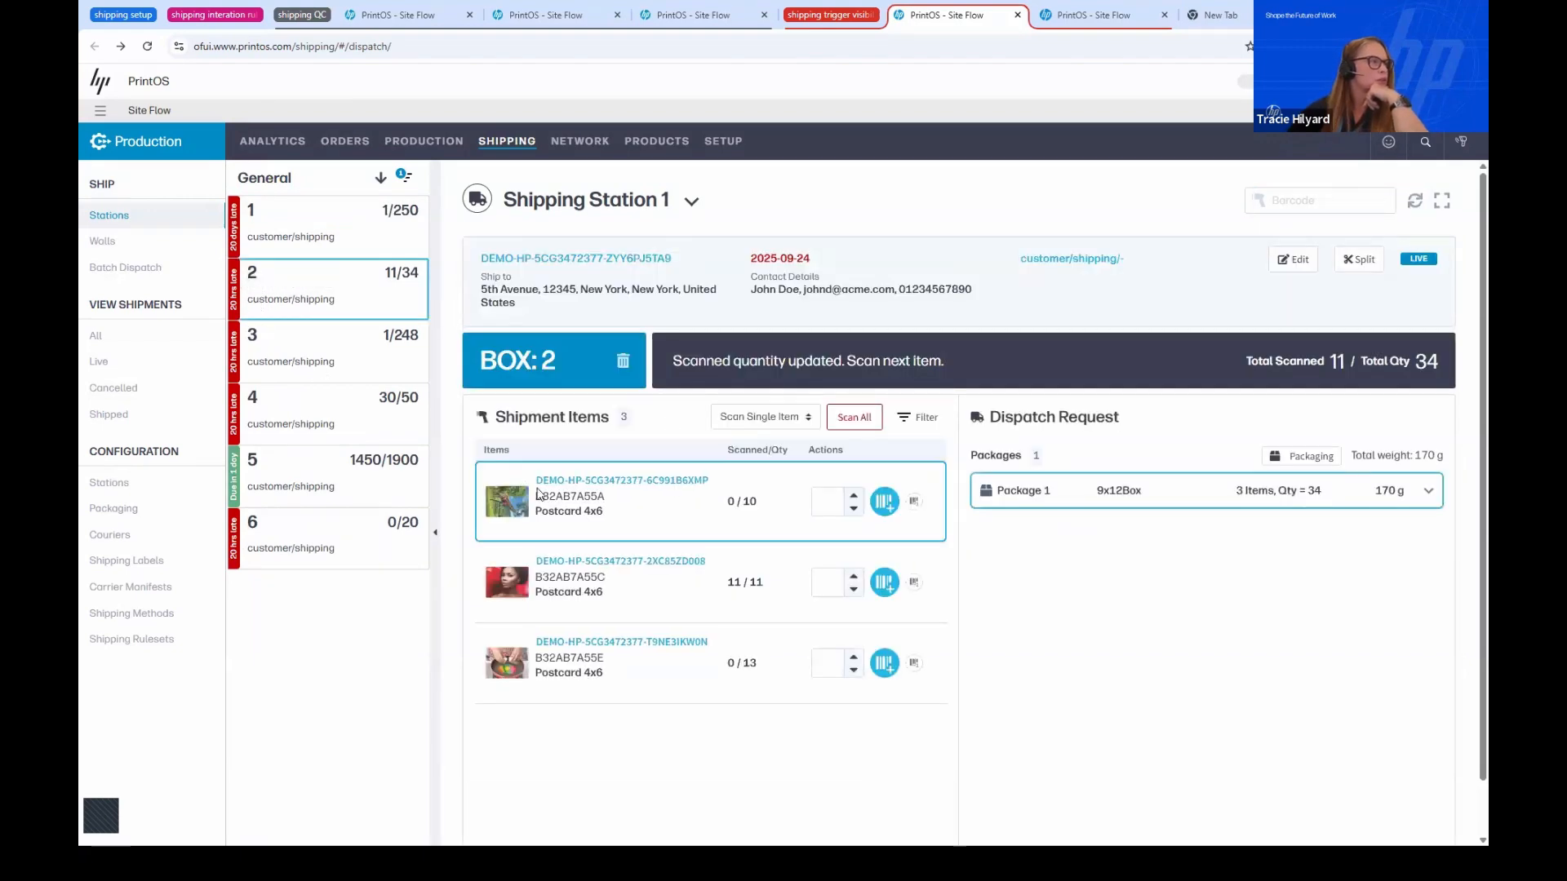
Scan all items of box 2 at once using the Scan Shipment option and dispatch the shipment
left_click(800, 417)
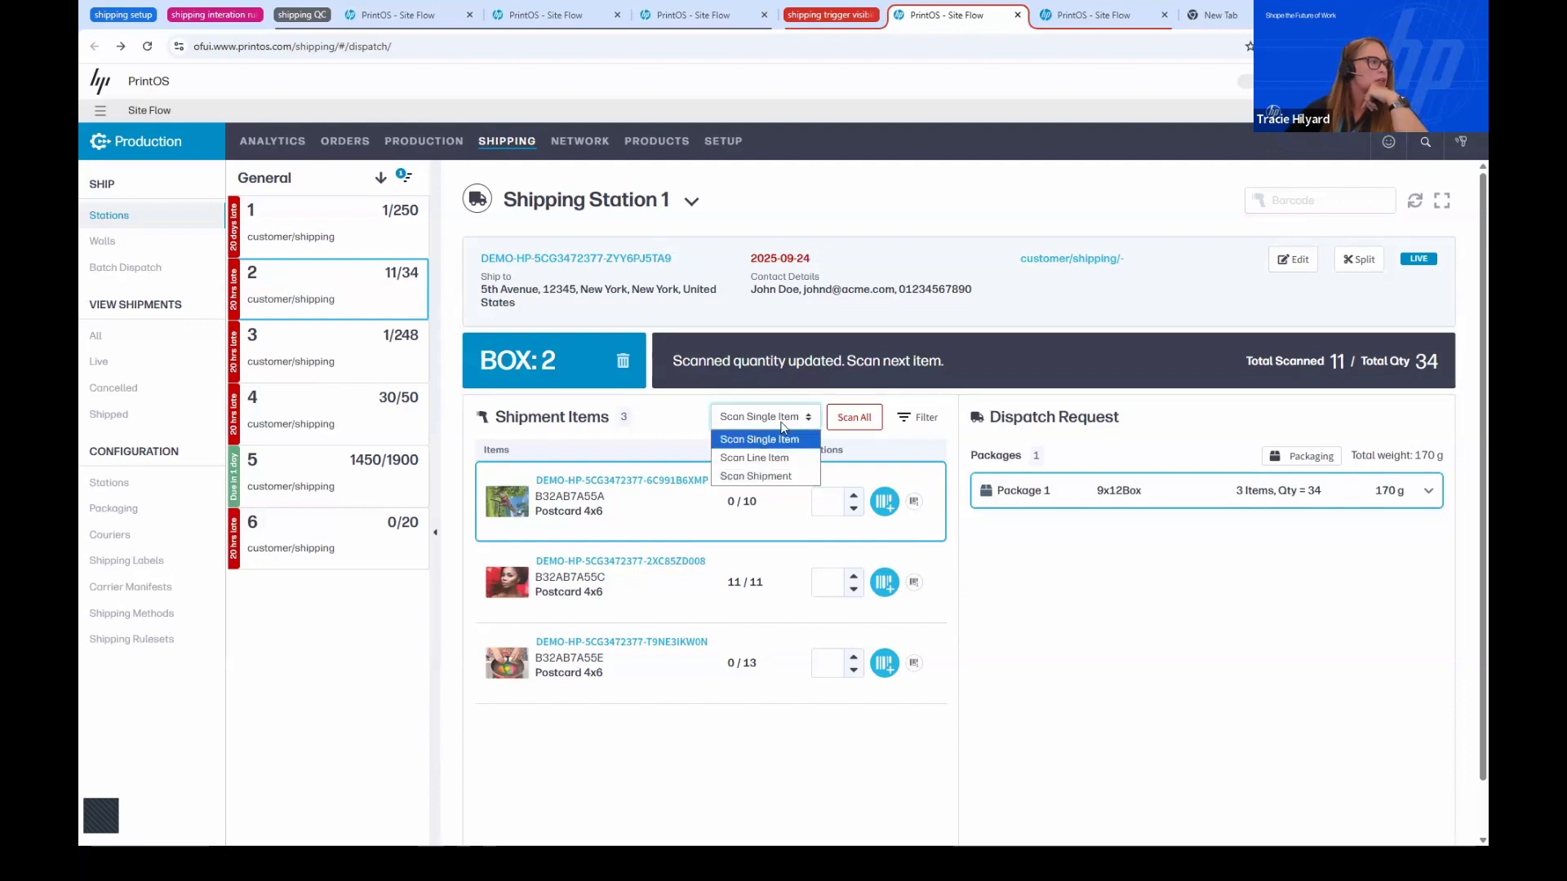
left_click(767, 475)
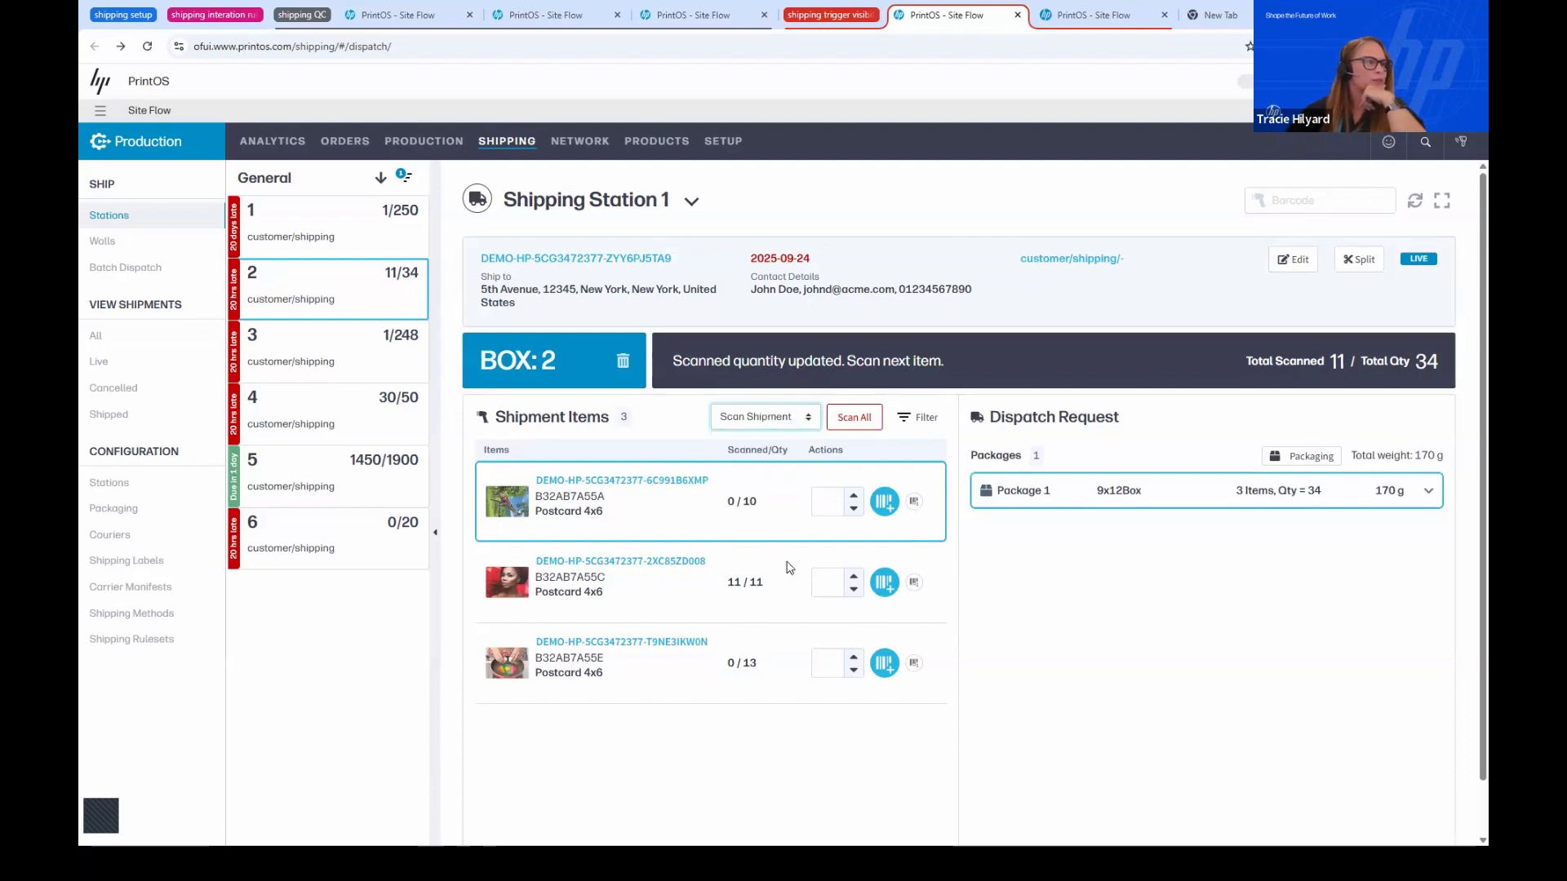
left_click(884, 501)
left_click(913, 500)
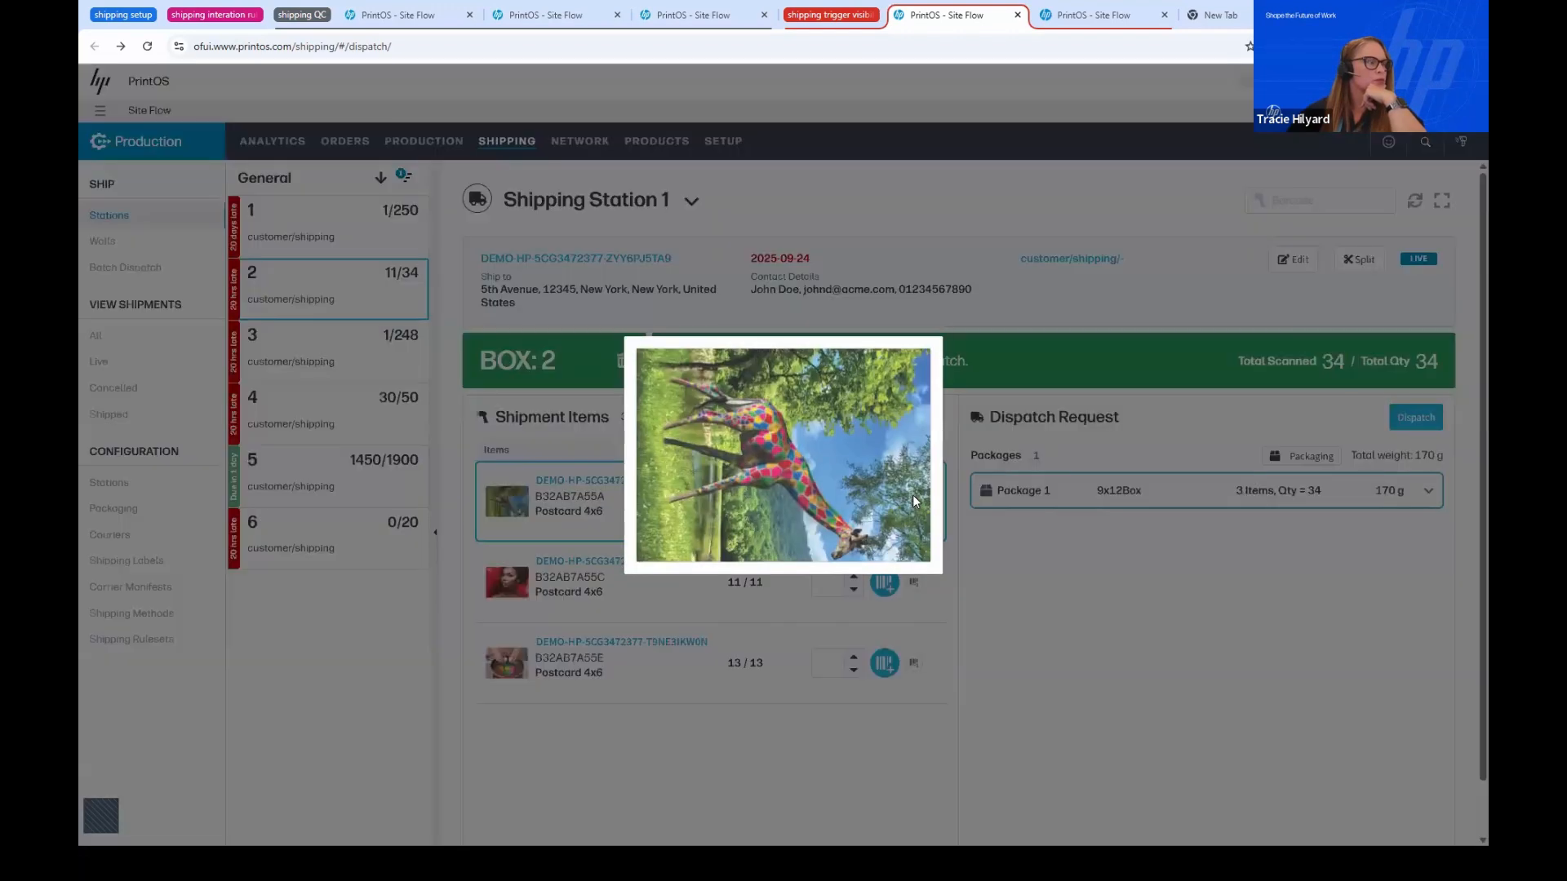
left_click(1031, 604)
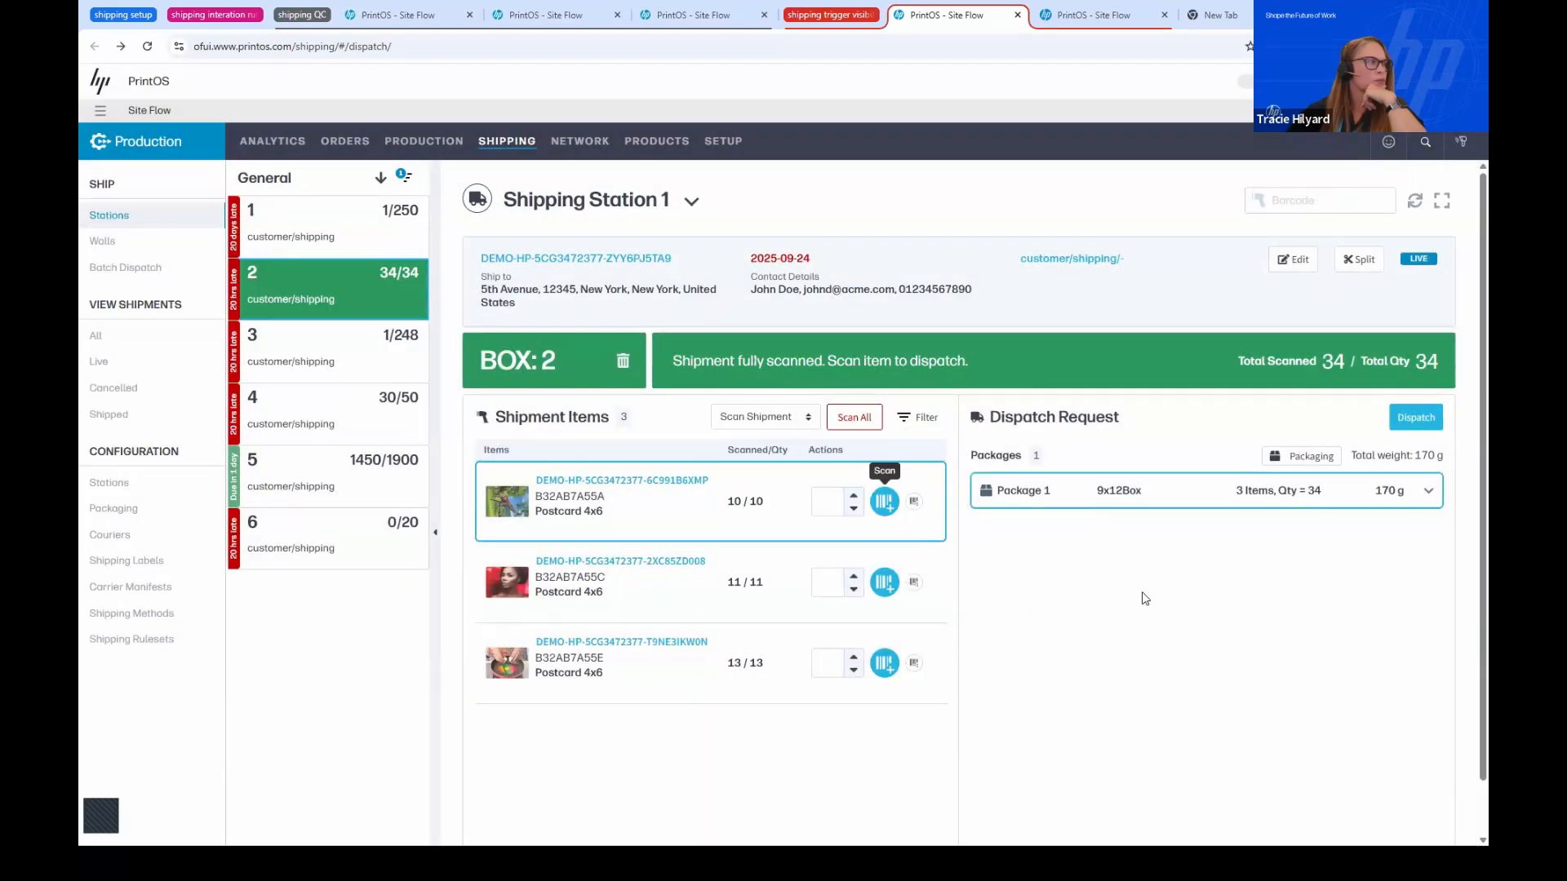
left_click(1416, 420)
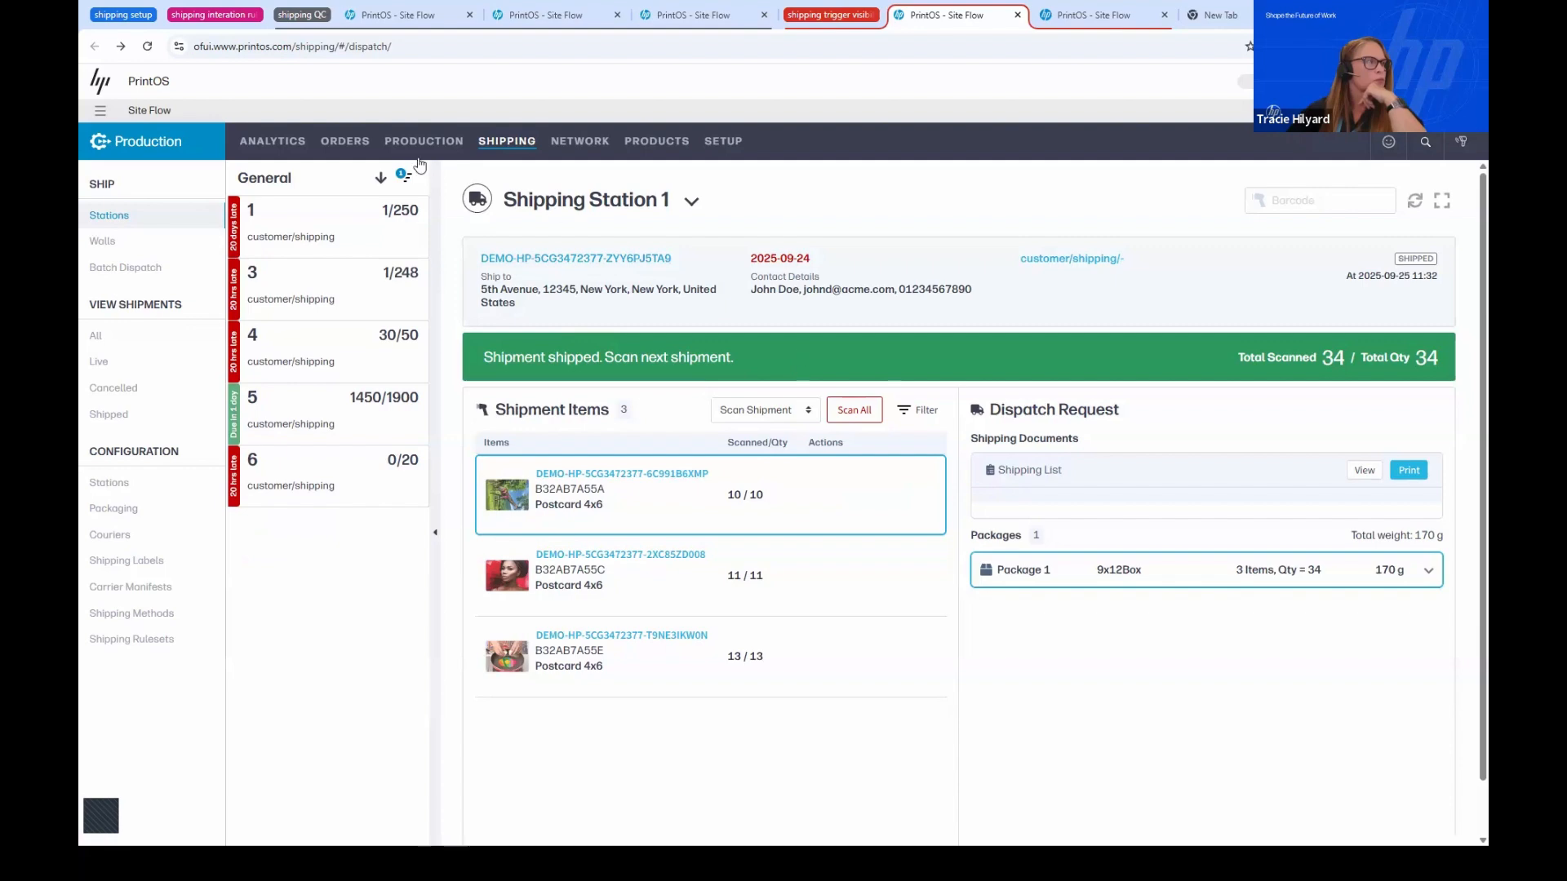
Open the shipped shipment's order and review the shipment.reconciled email postback payload and the order logs
left_click(548, 259)
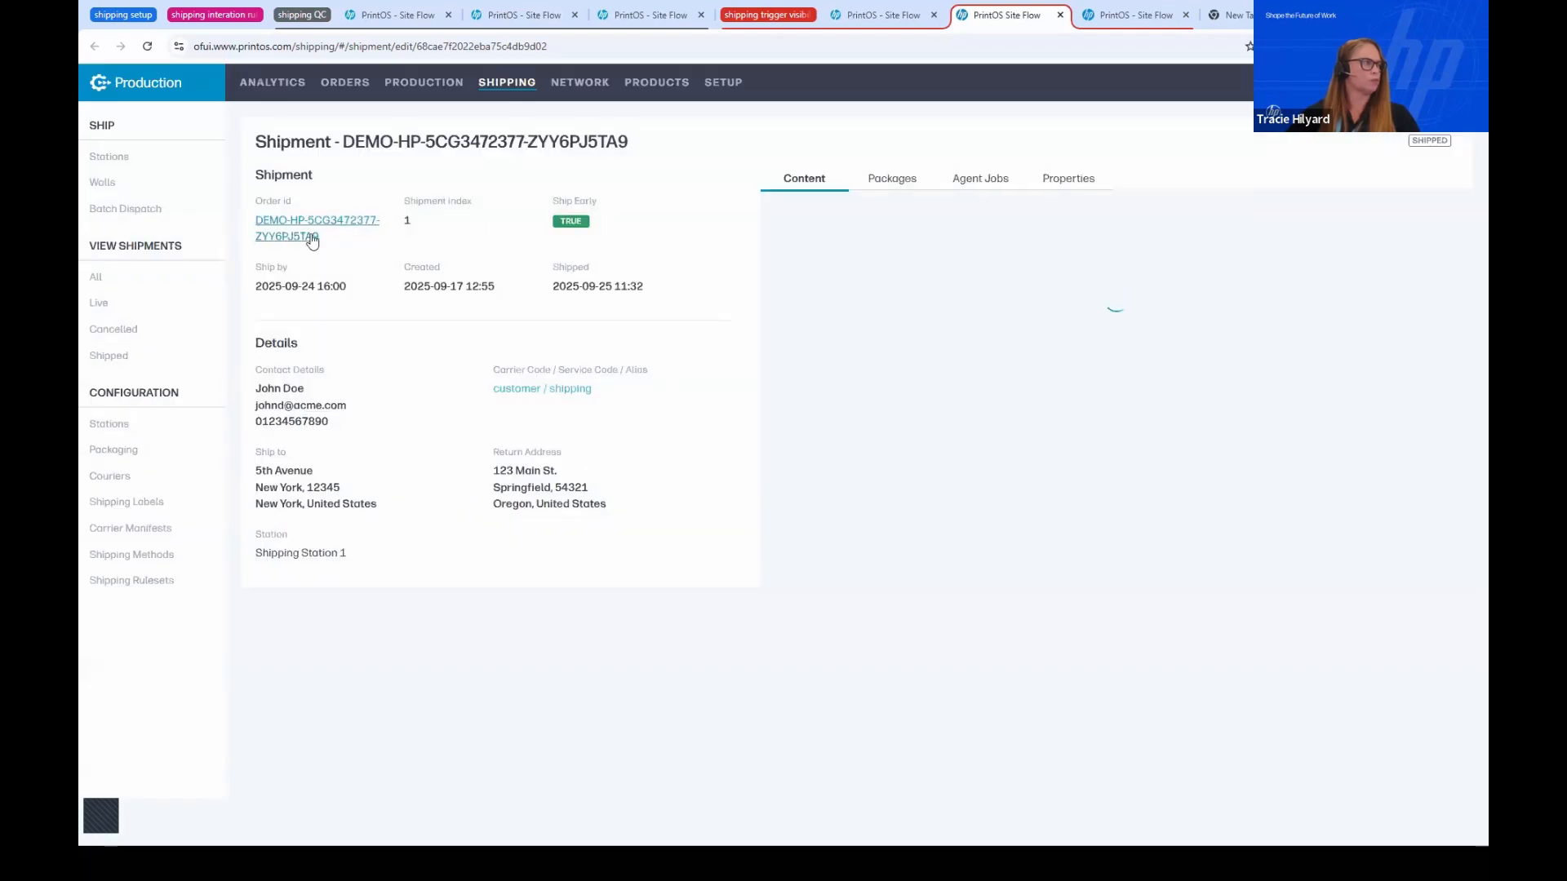
left_click(310, 238)
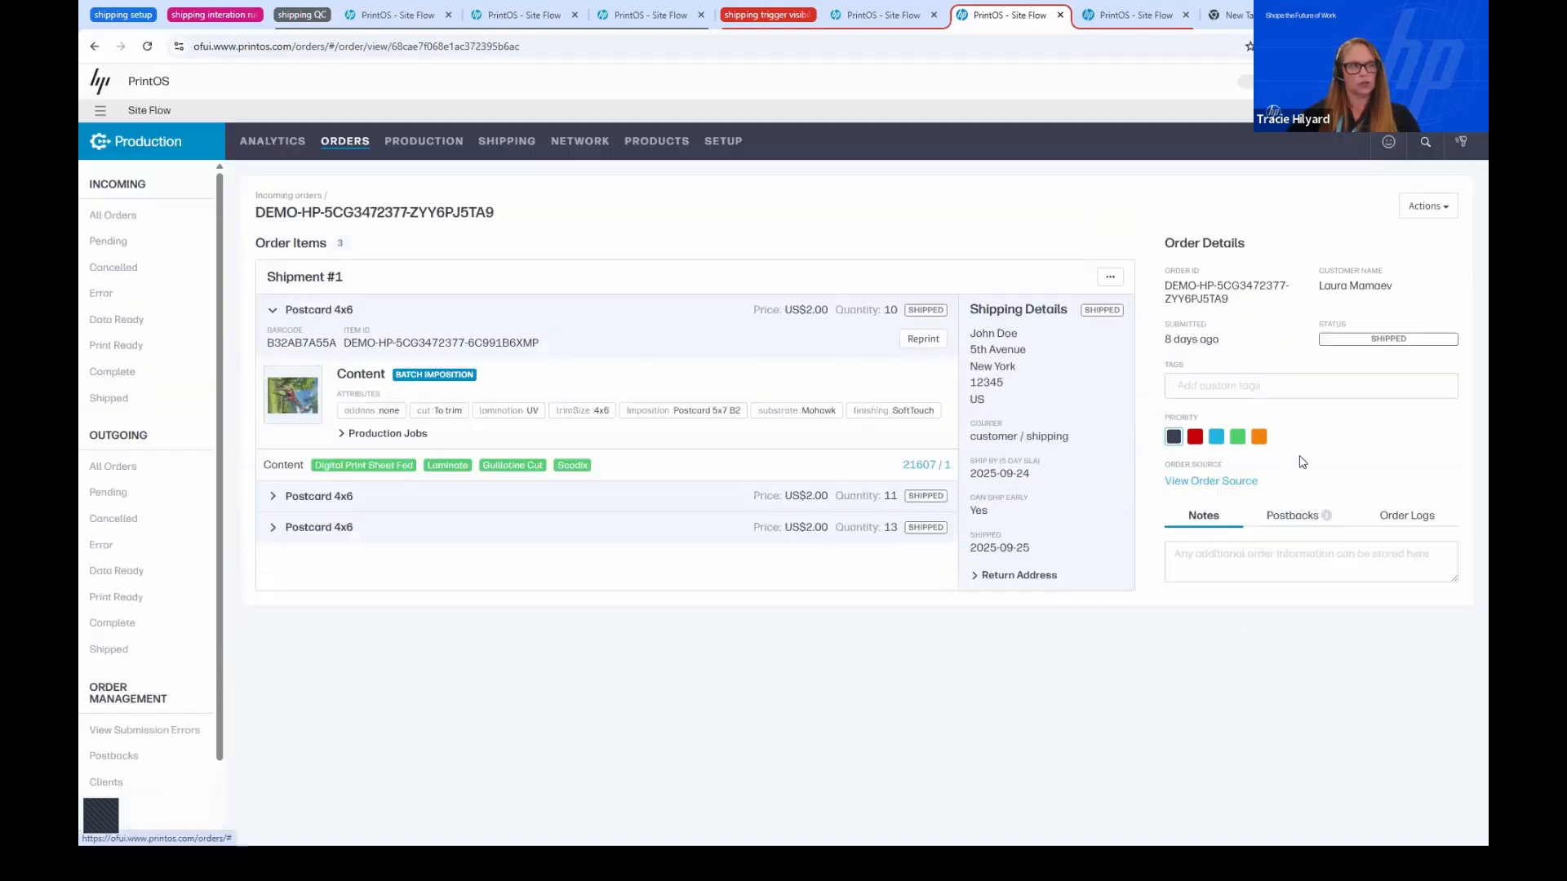
left_click(1307, 522)
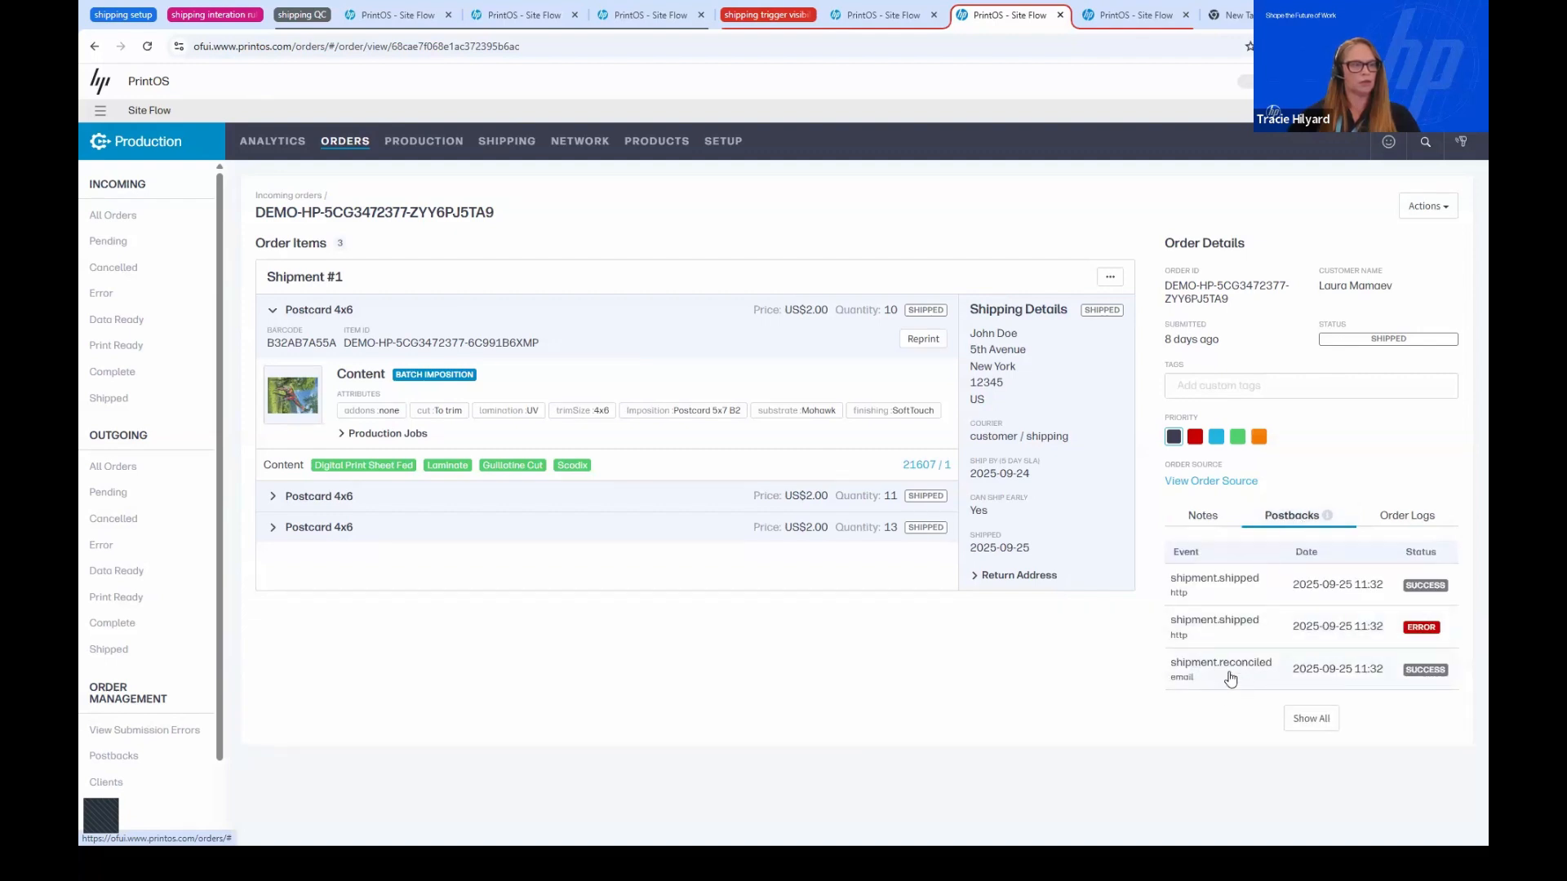
left_click(1375, 678)
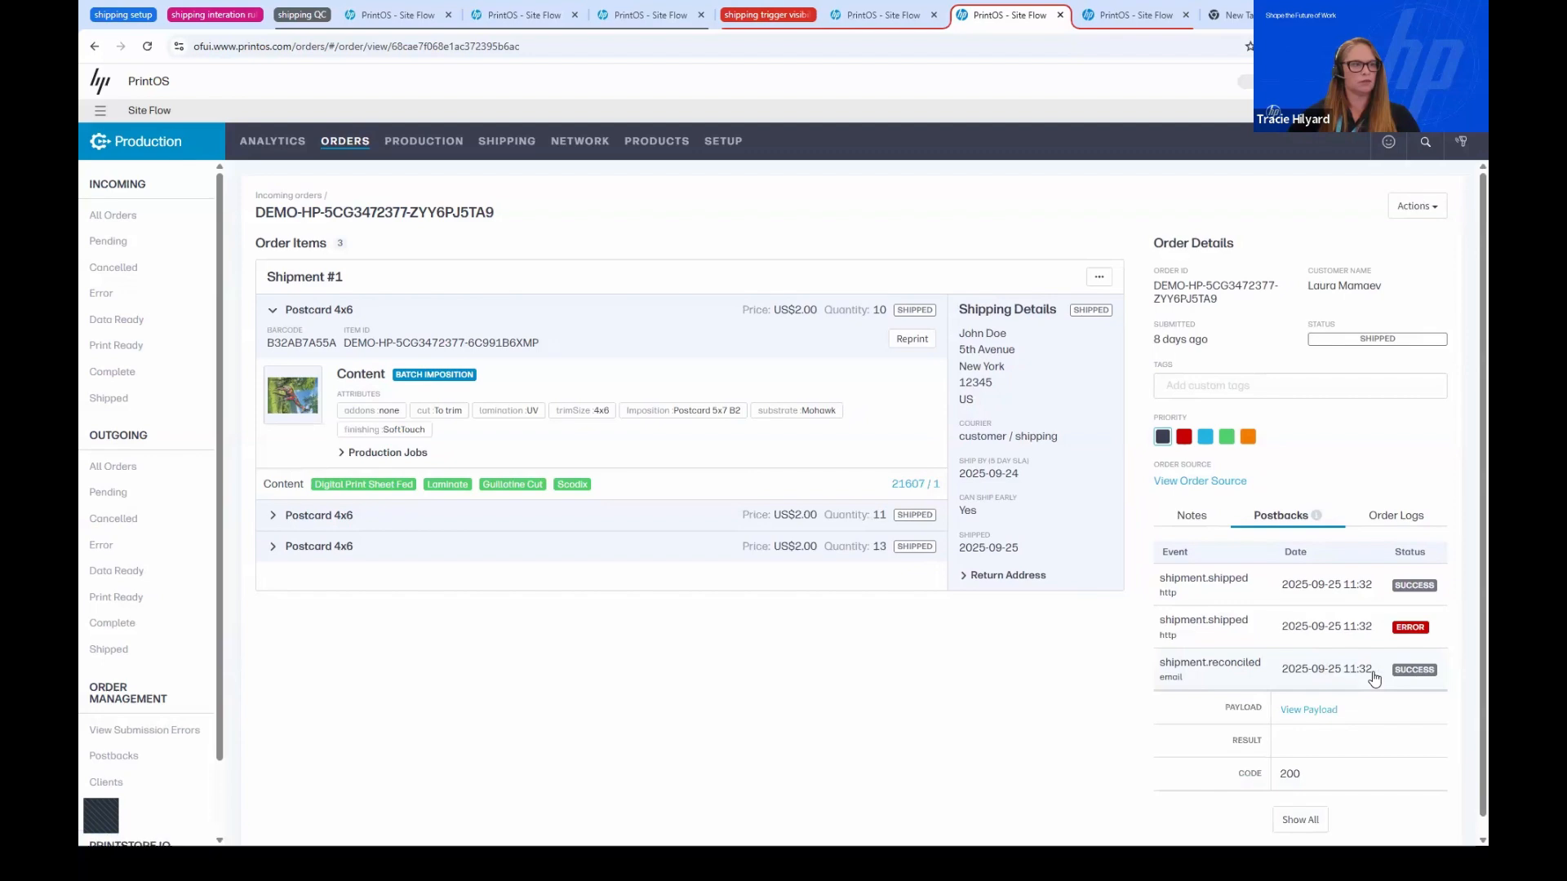
left_click(1309, 710)
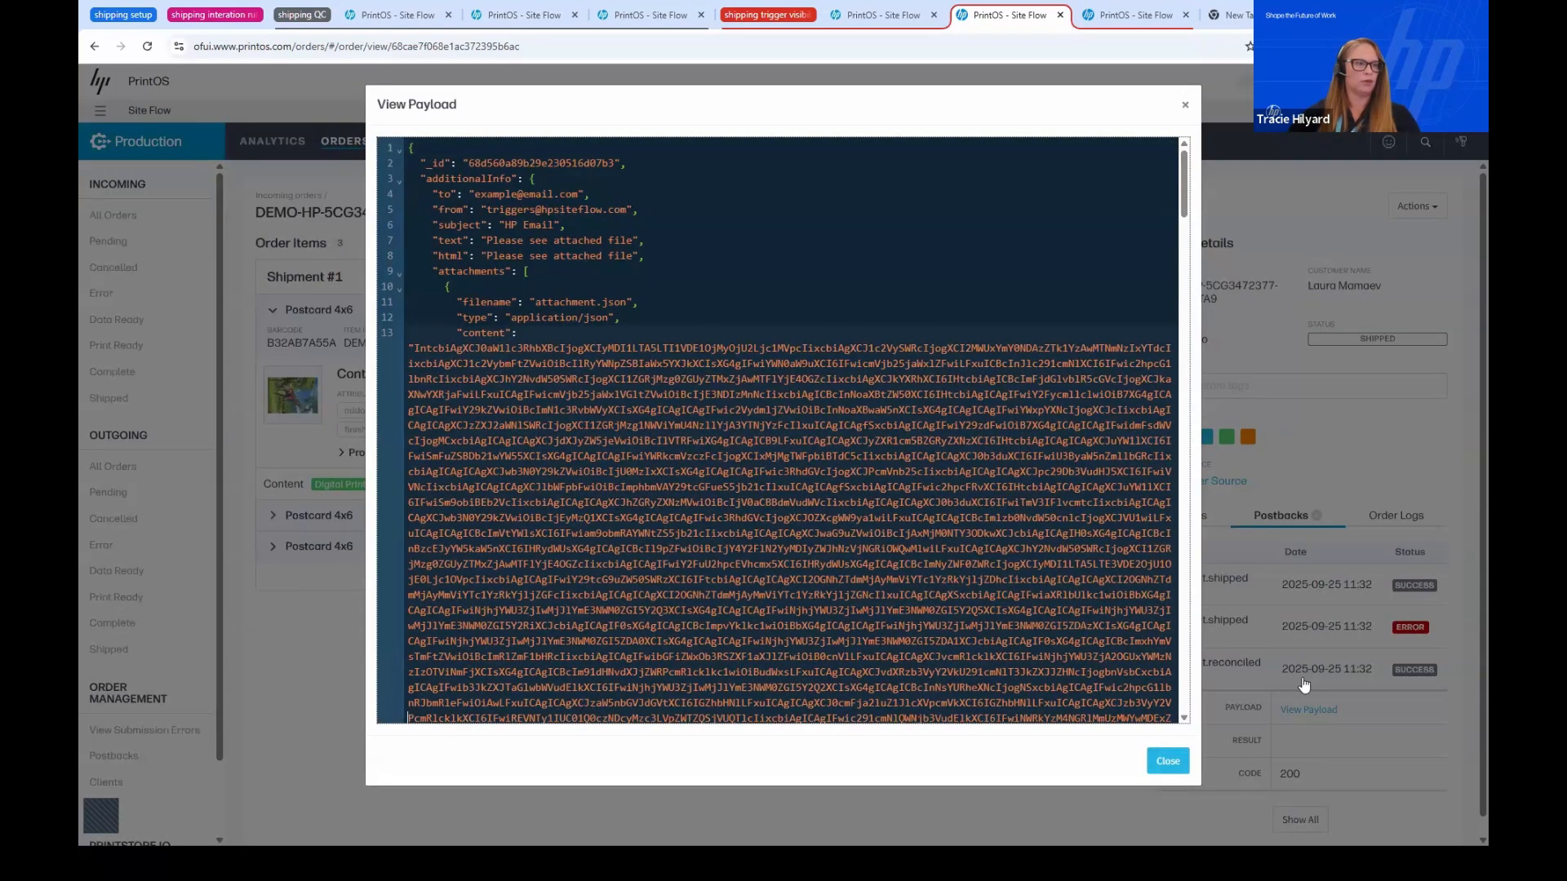
left_click(1337, 648)
left_click(1417, 516)
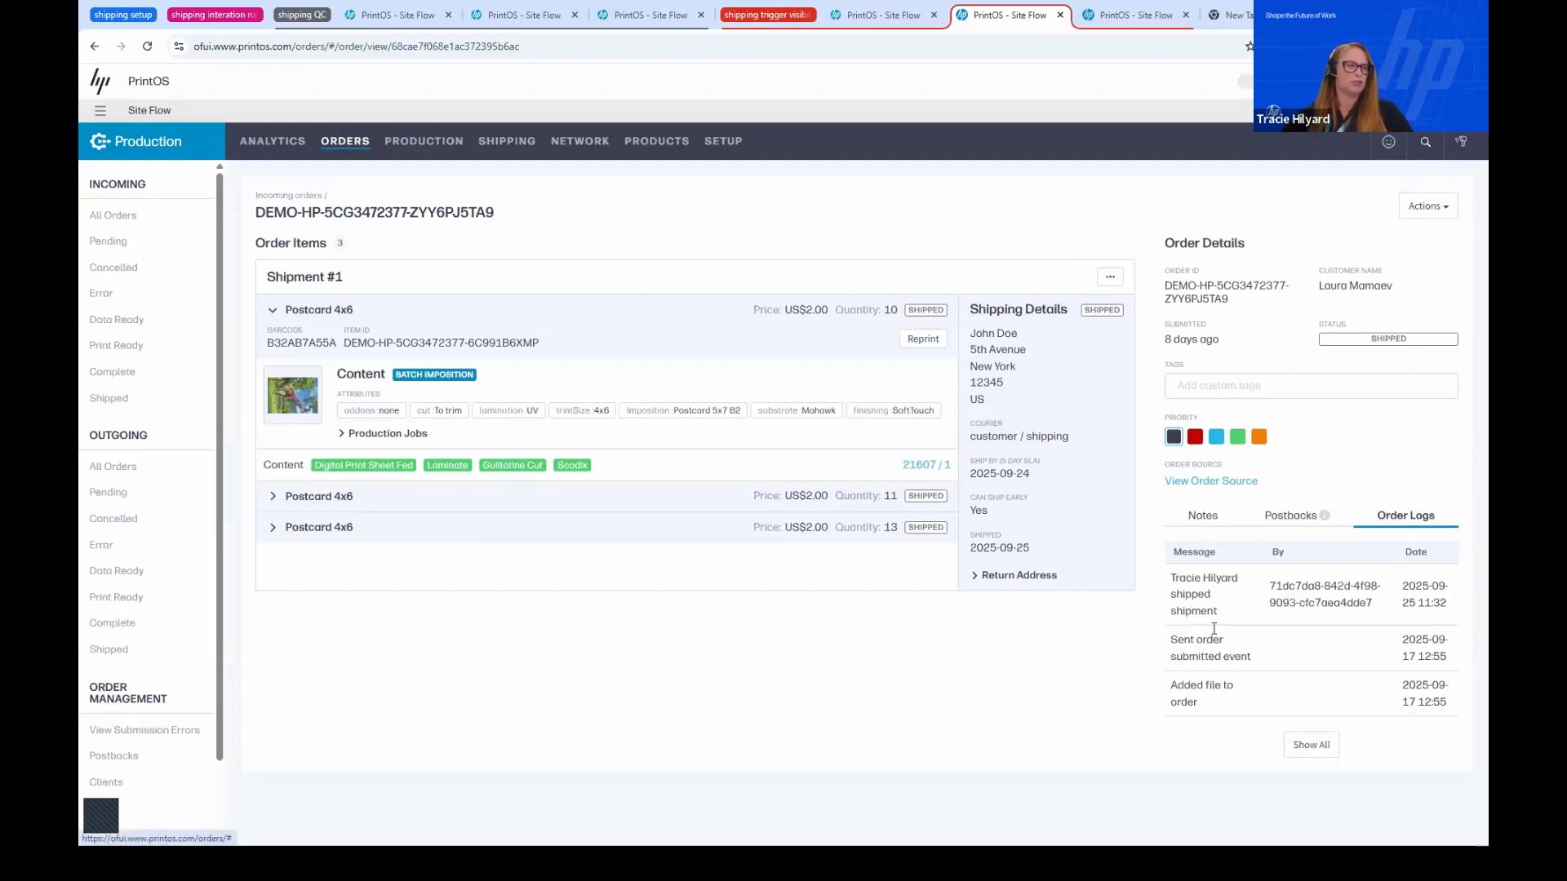
Collapse the shipping trigger visibility tab group and switch back to the presentation's Shipping features slide
left_click(752, 18)
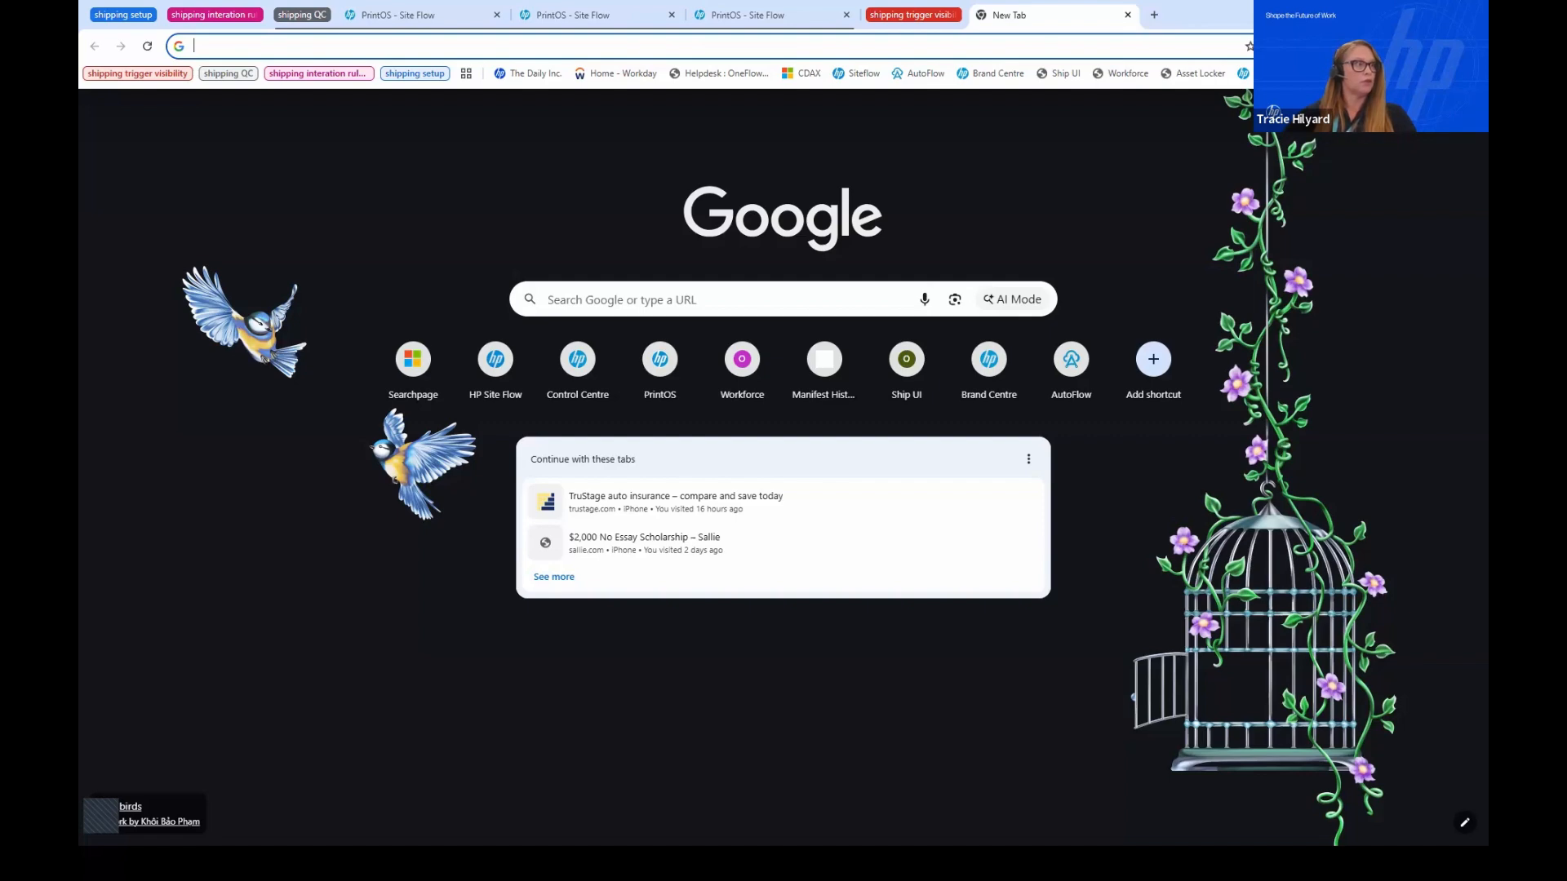
left_click(982, 825)
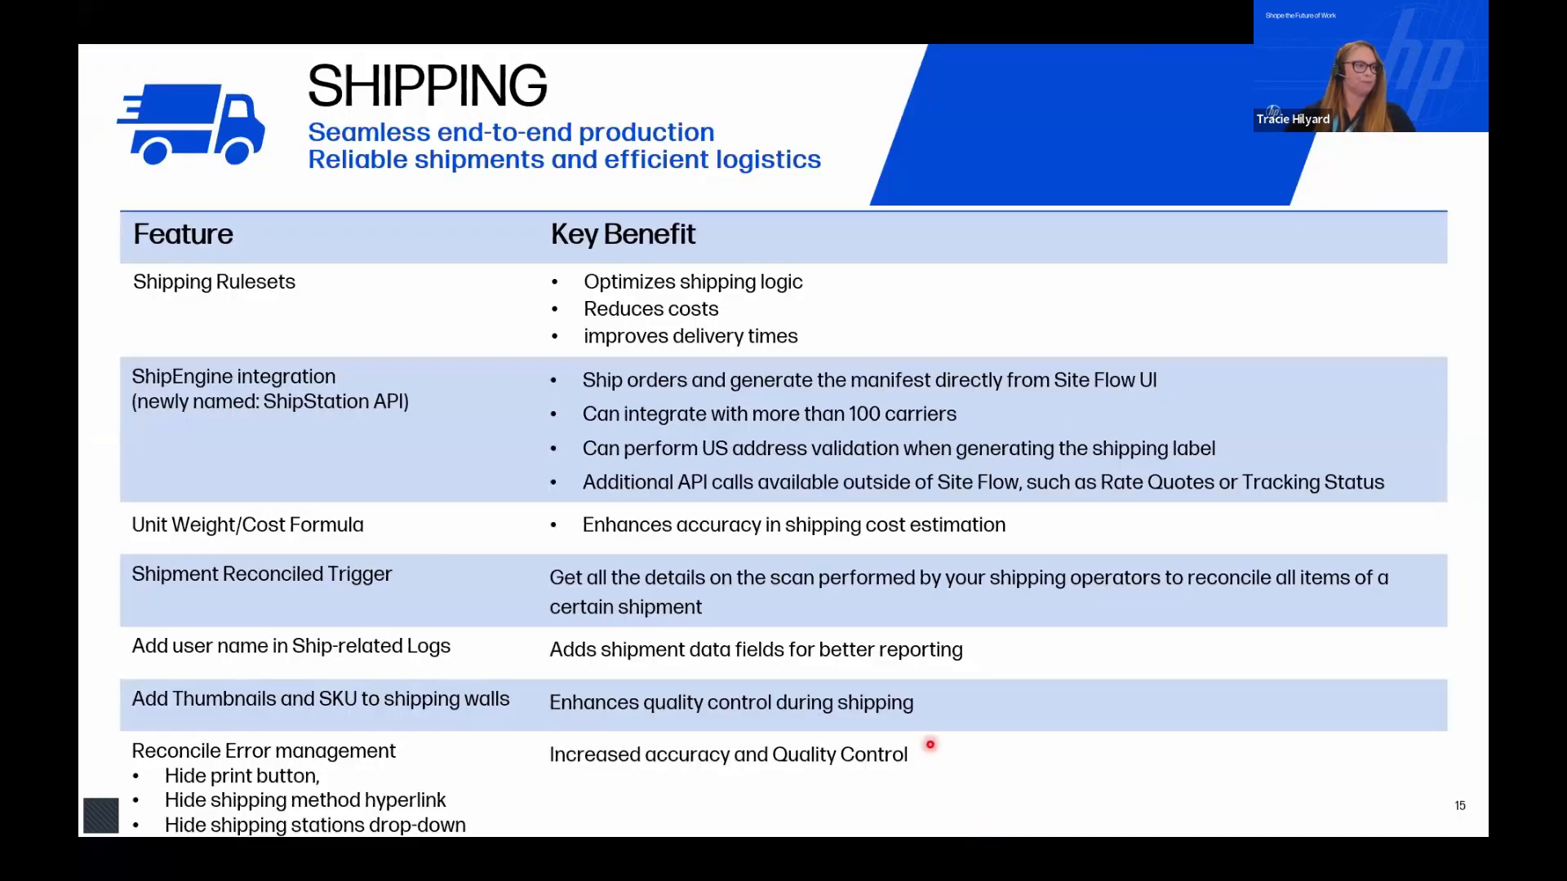